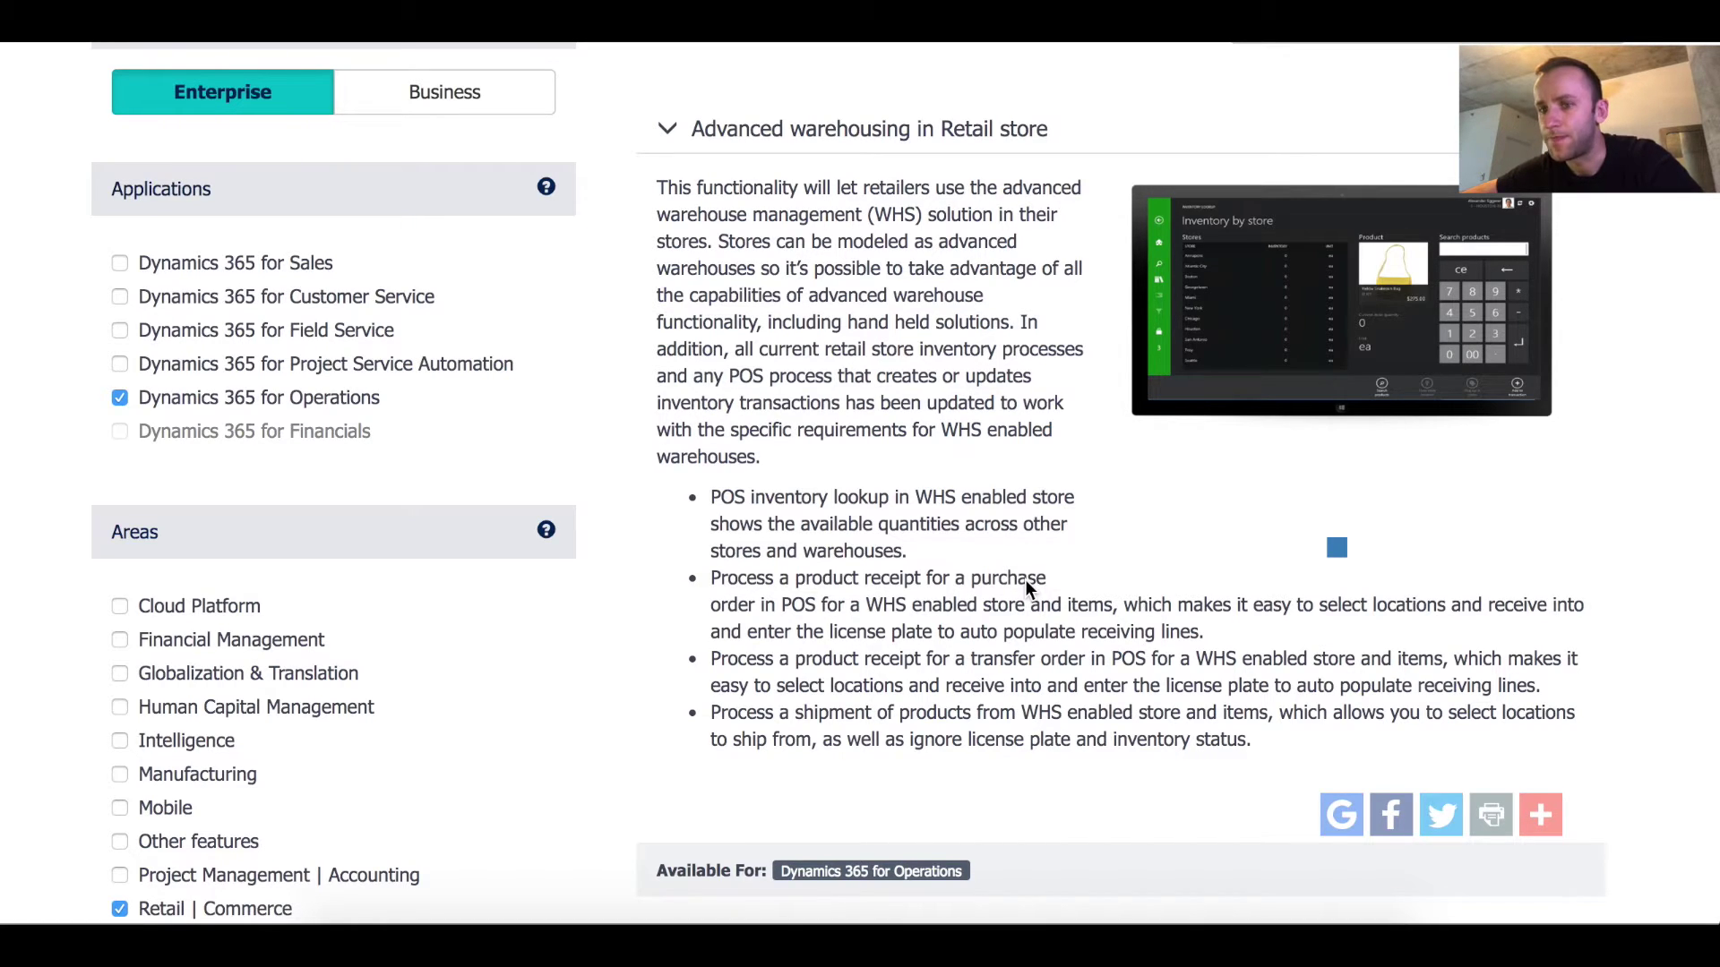
Filter Released products to 'wms-retail' and review the item's product dimension groups
scroll(1025, 588, "down", 2)
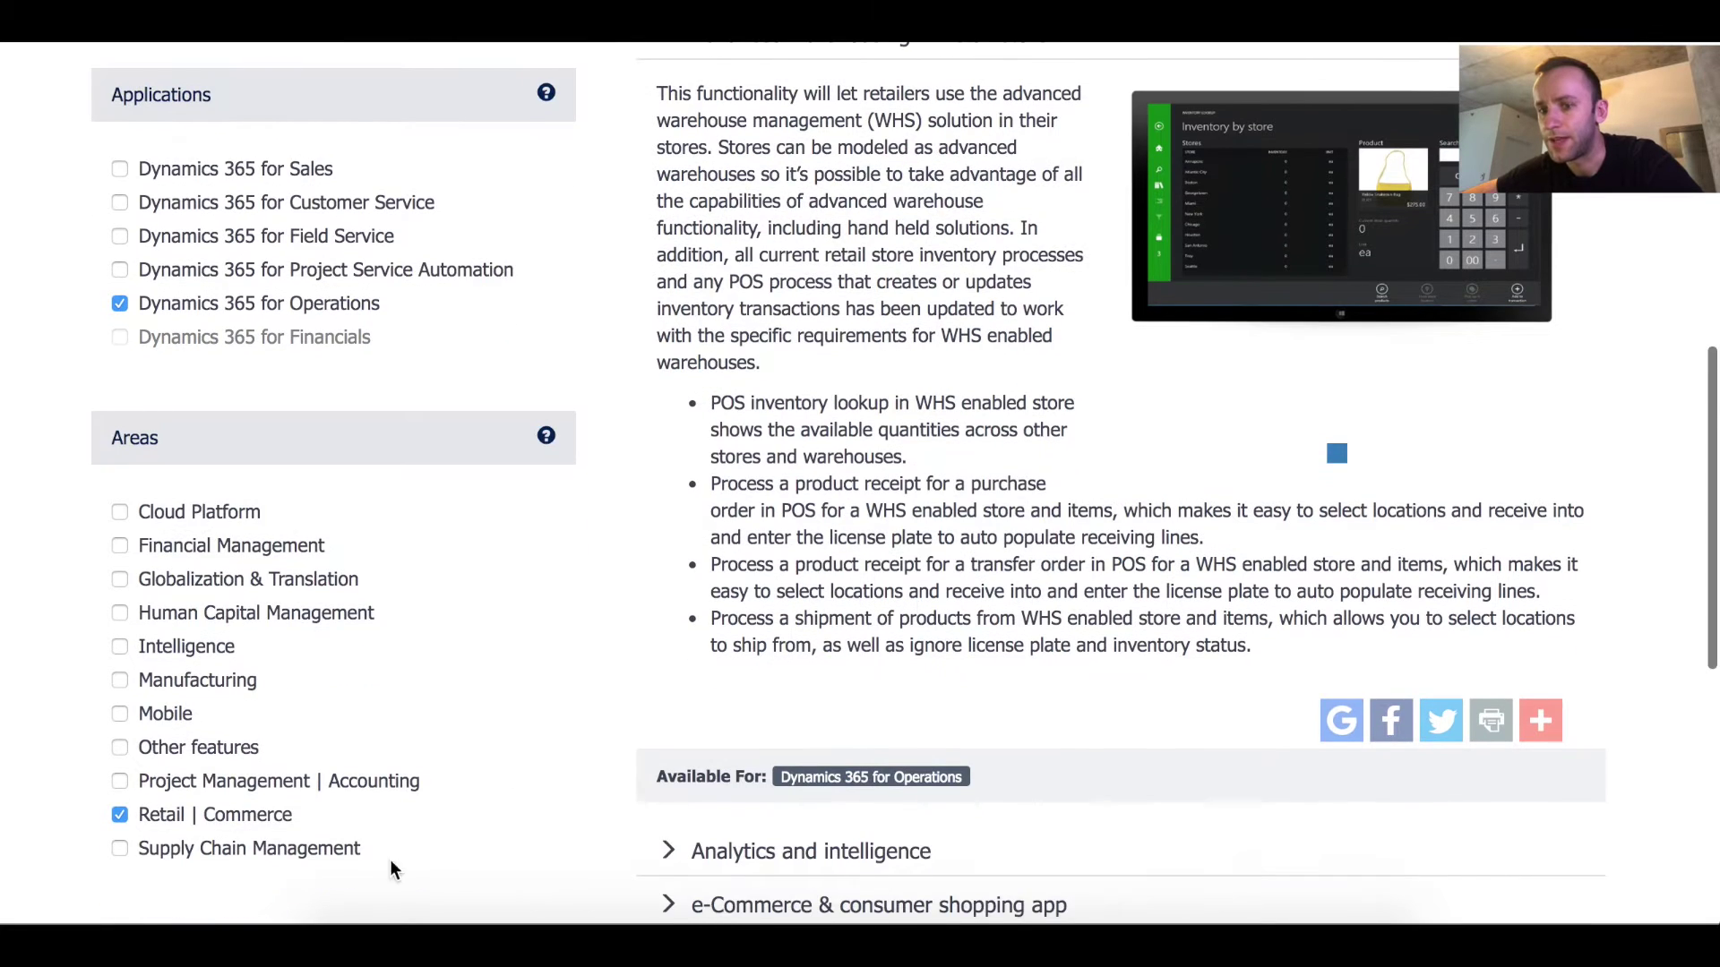
scroll(957, 421, "up", 2)
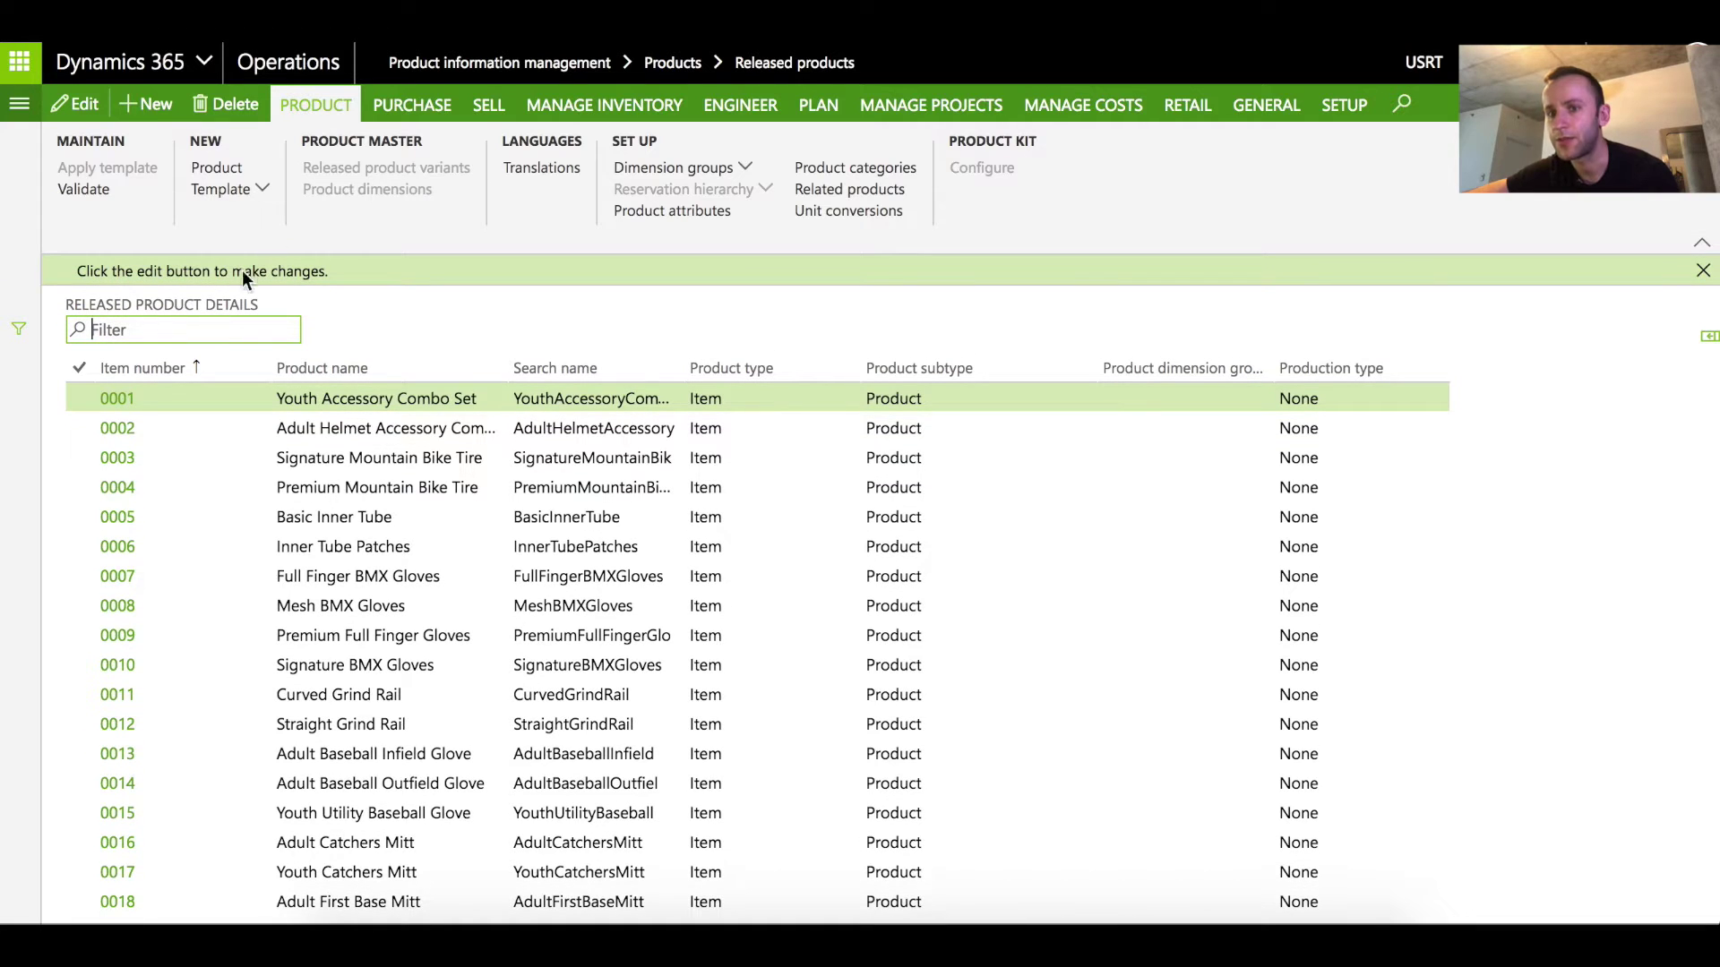
type("wms")
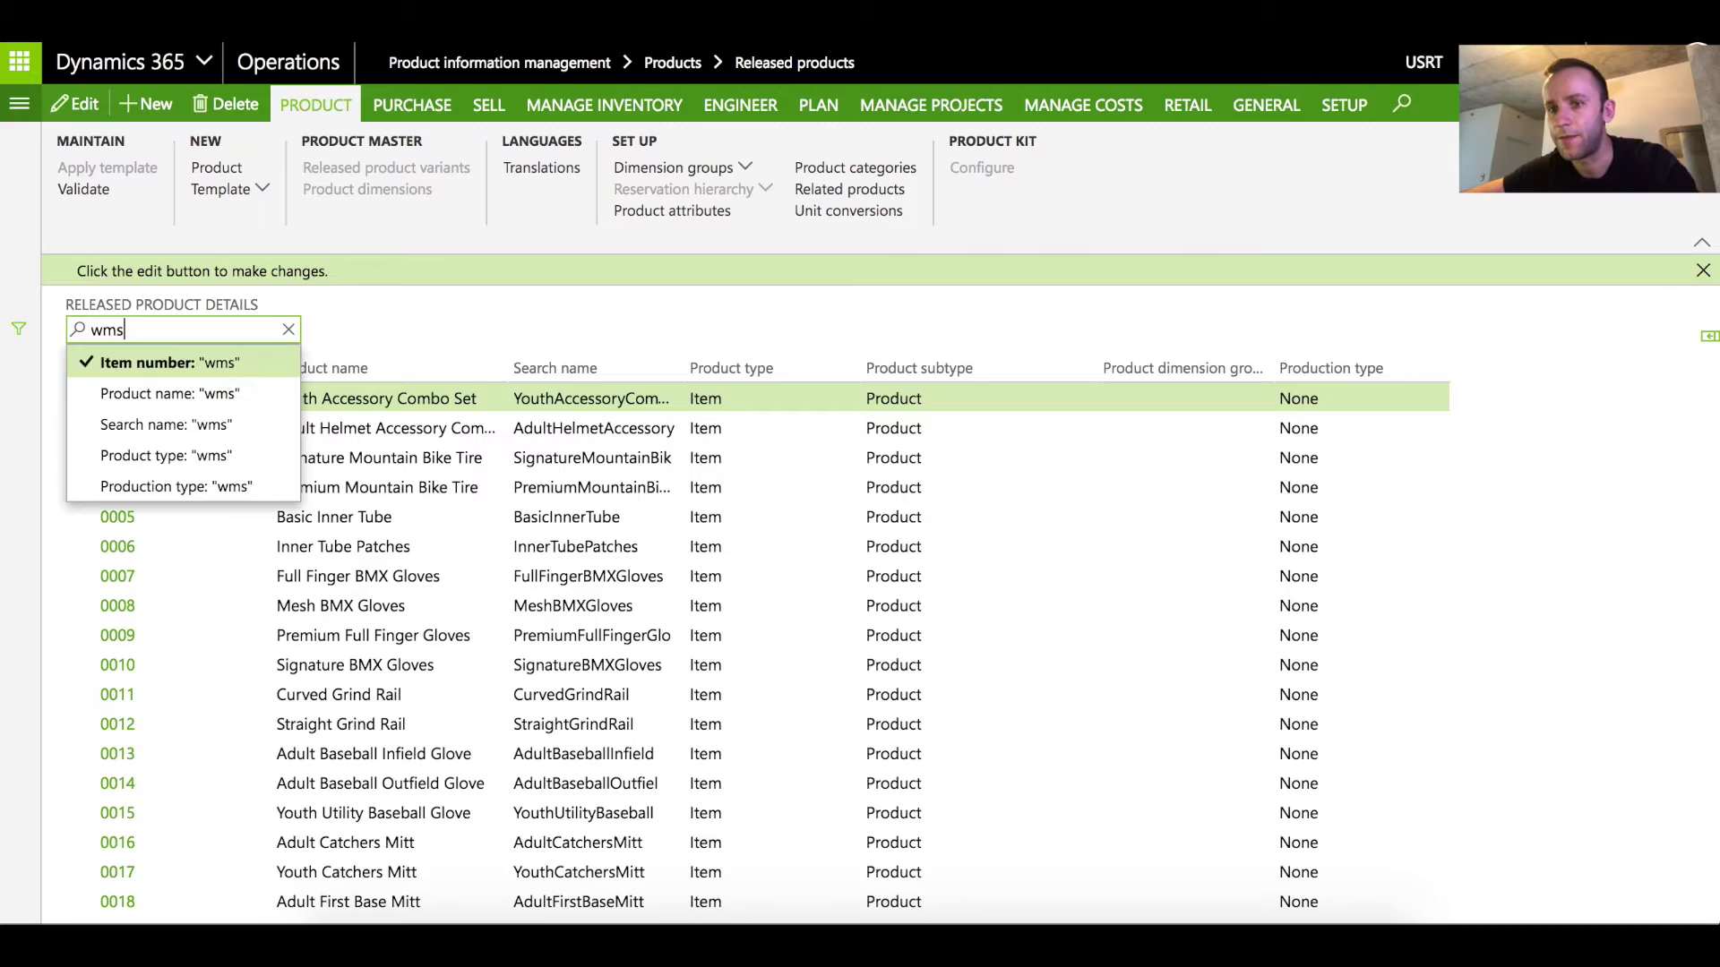
type("-retail")
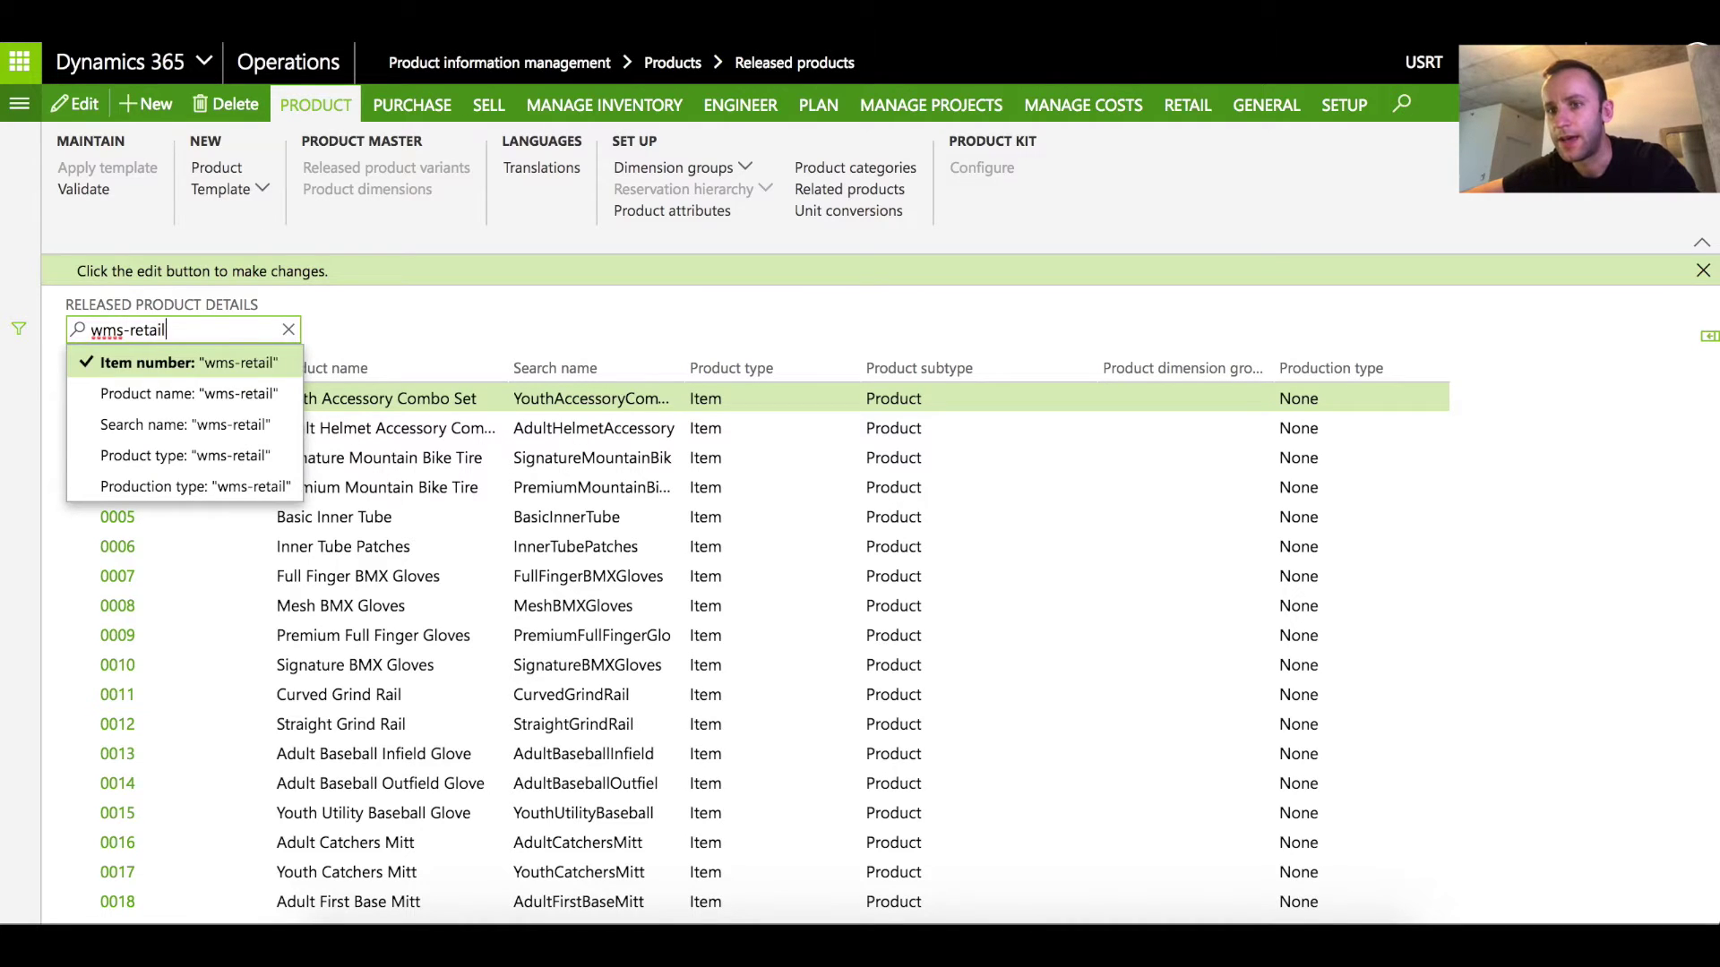
key("Return")
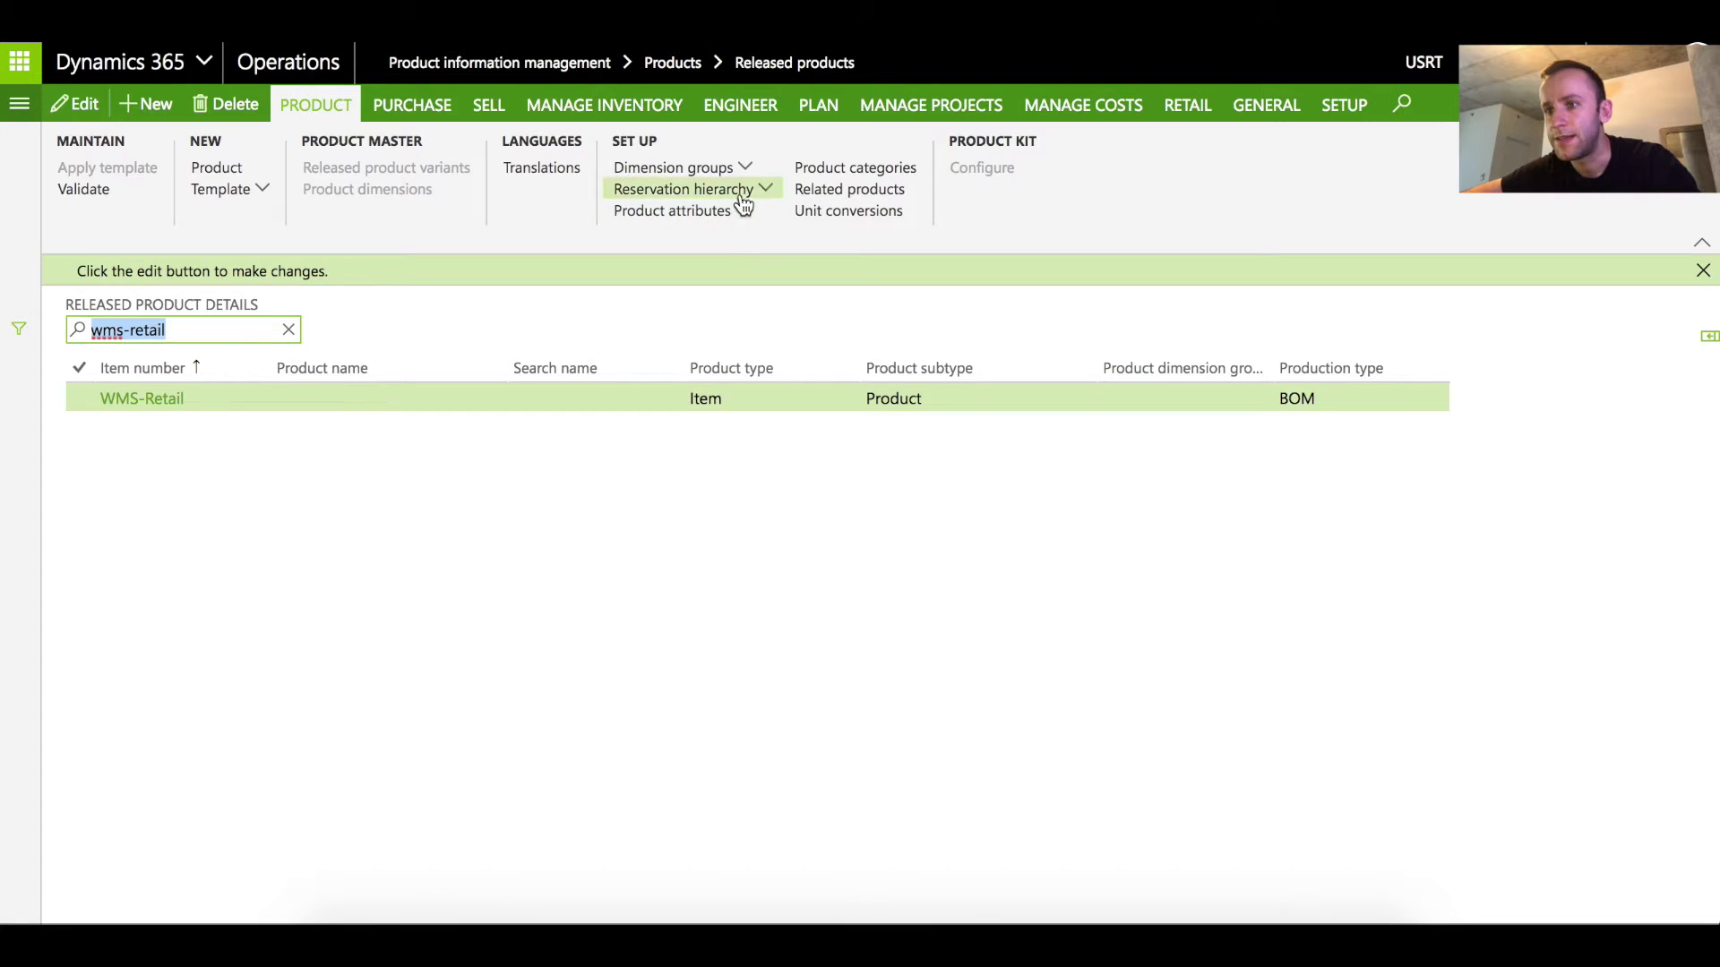
left_click(742, 167)
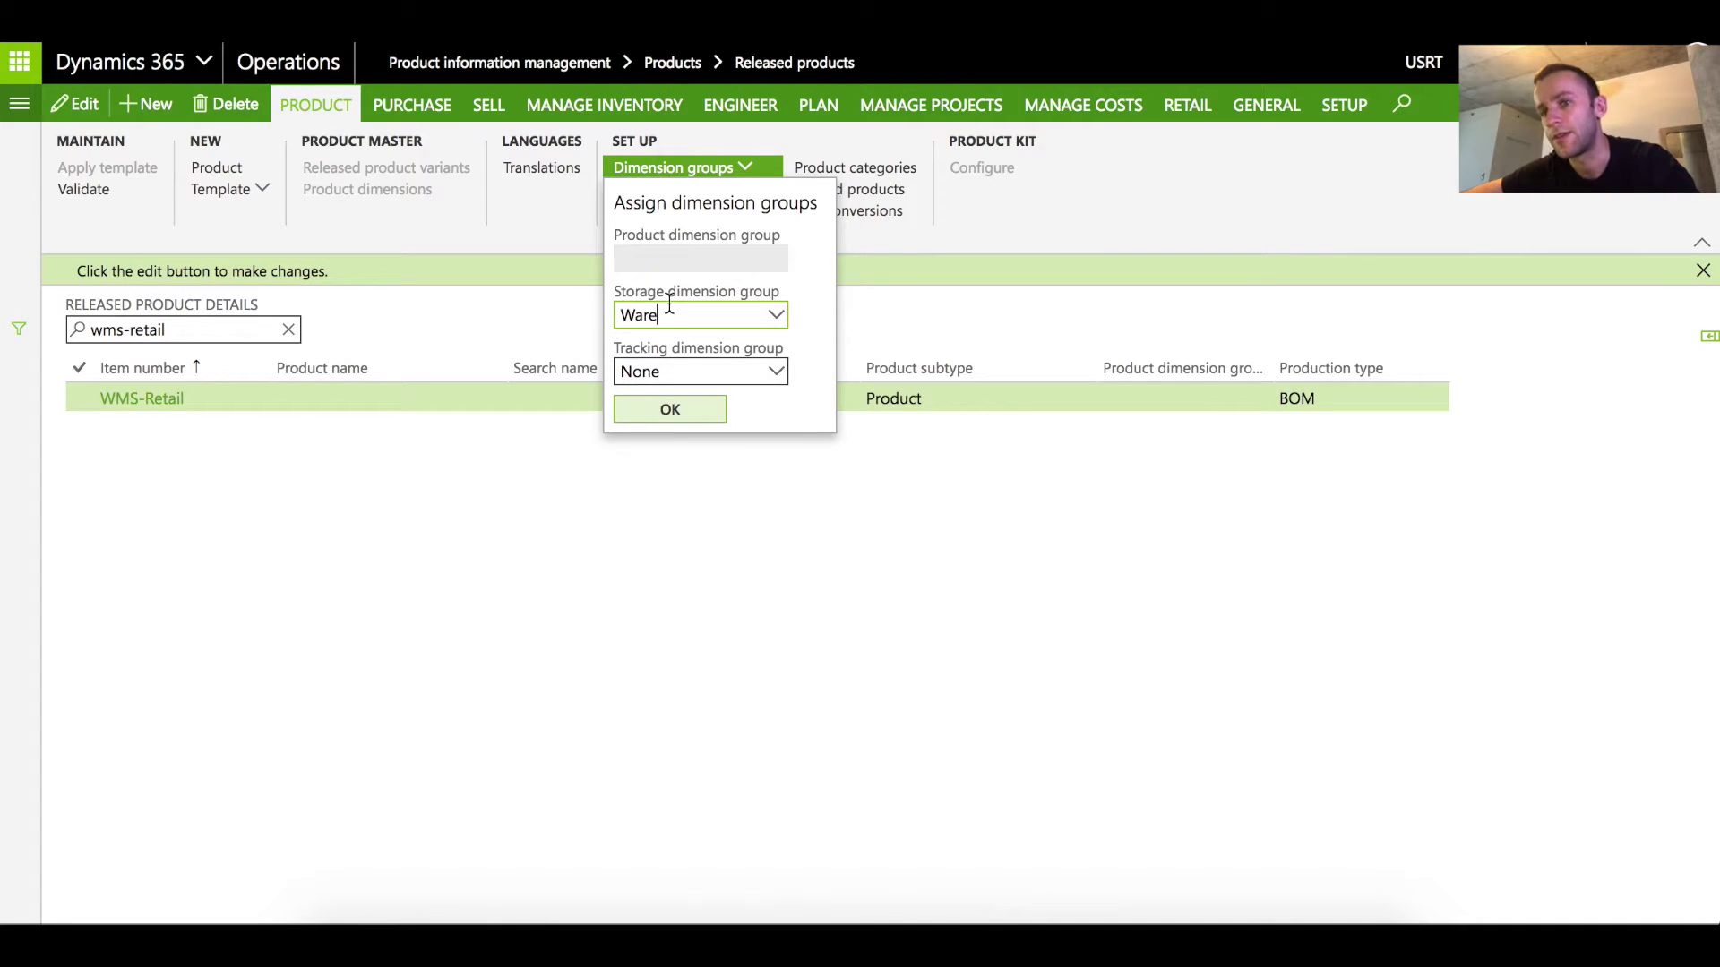
left_click(1105, 262)
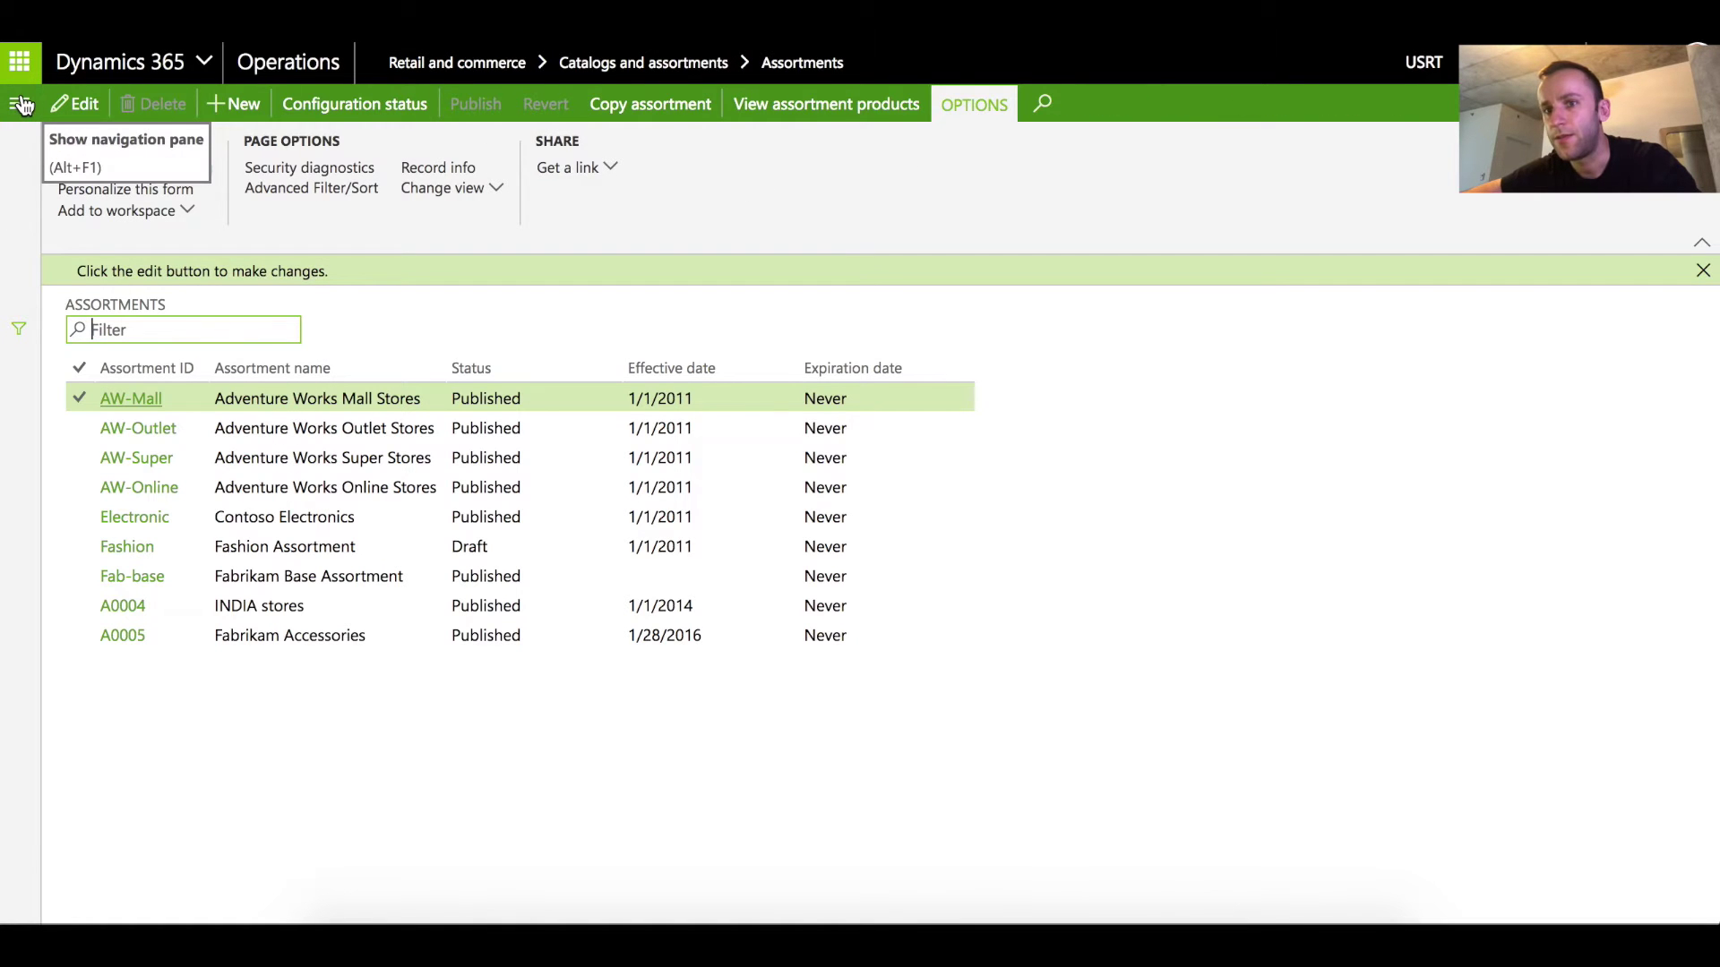
From the Boston retail store, open its live channel database and the D60-U15 sync interval
left_click(20, 104)
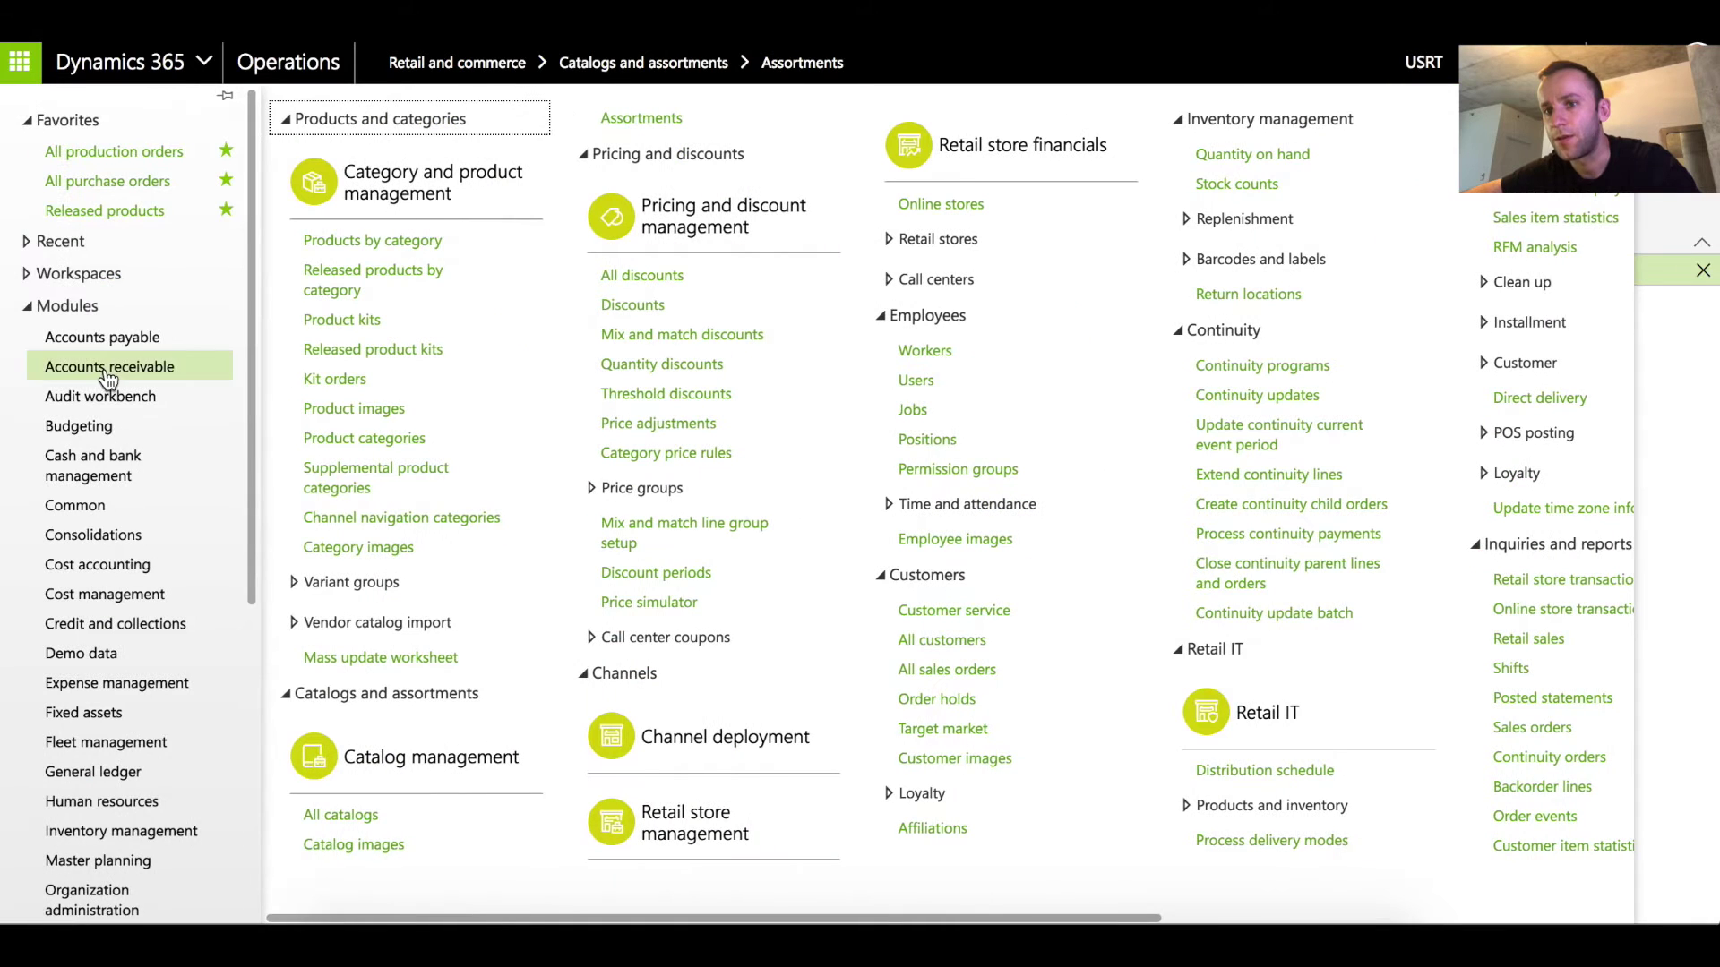
scroll(152, 547, "down", 5)
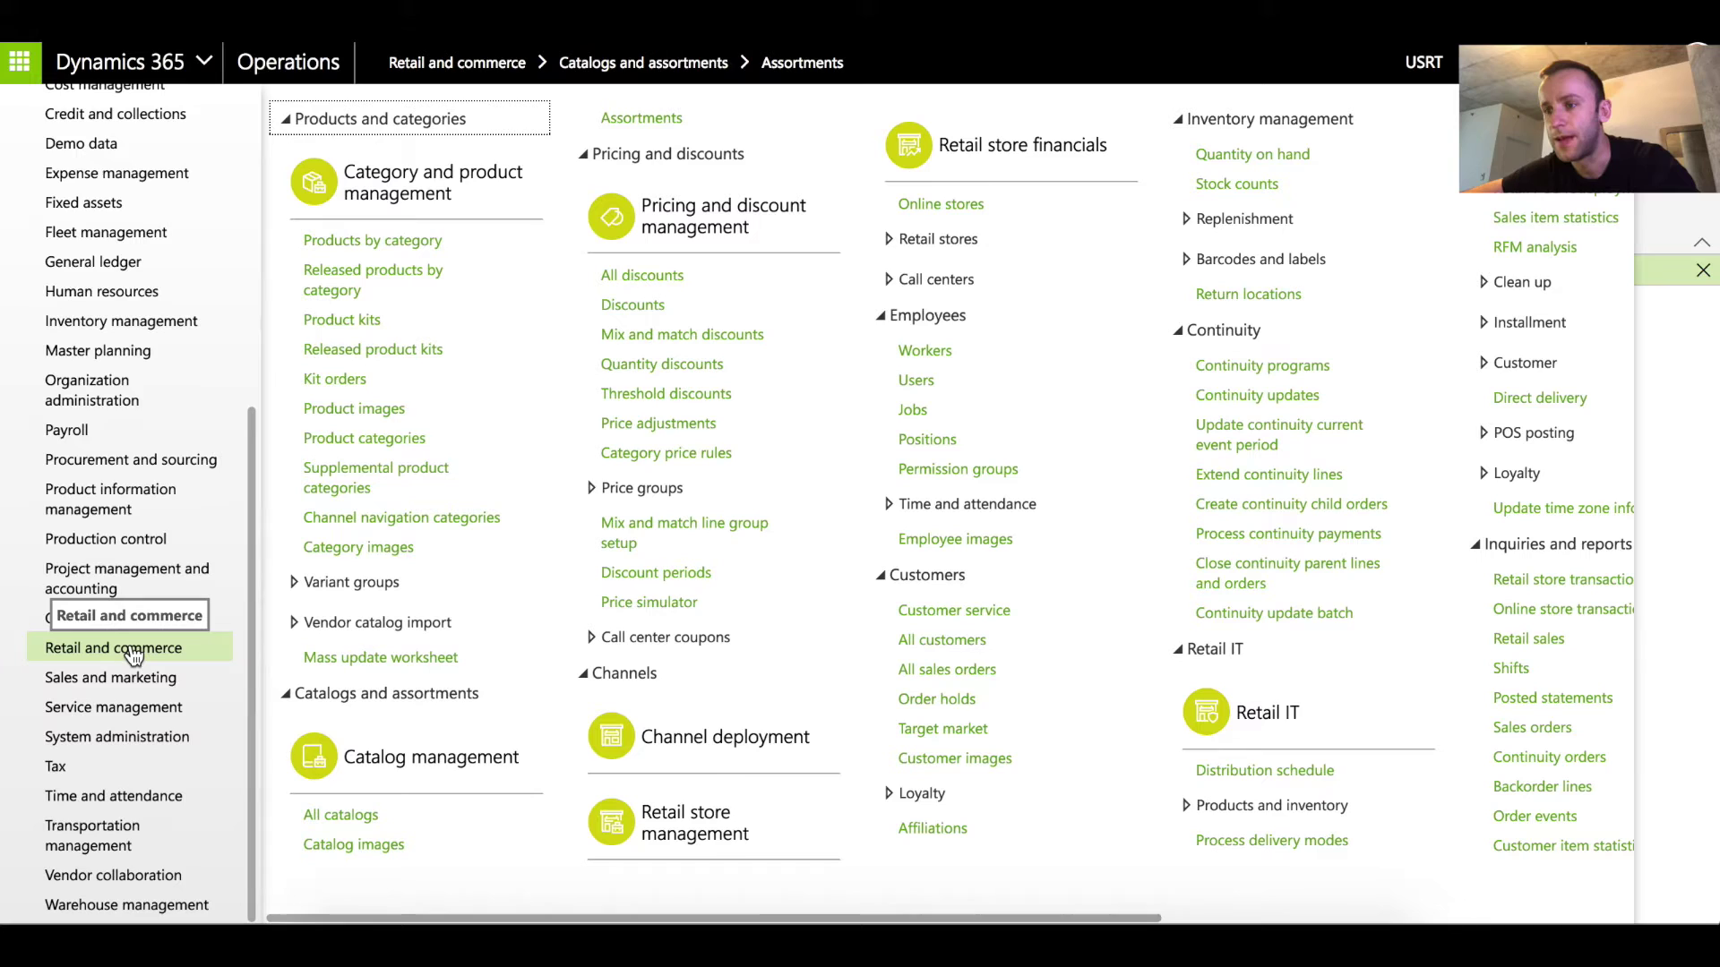
left_click(672, 819)
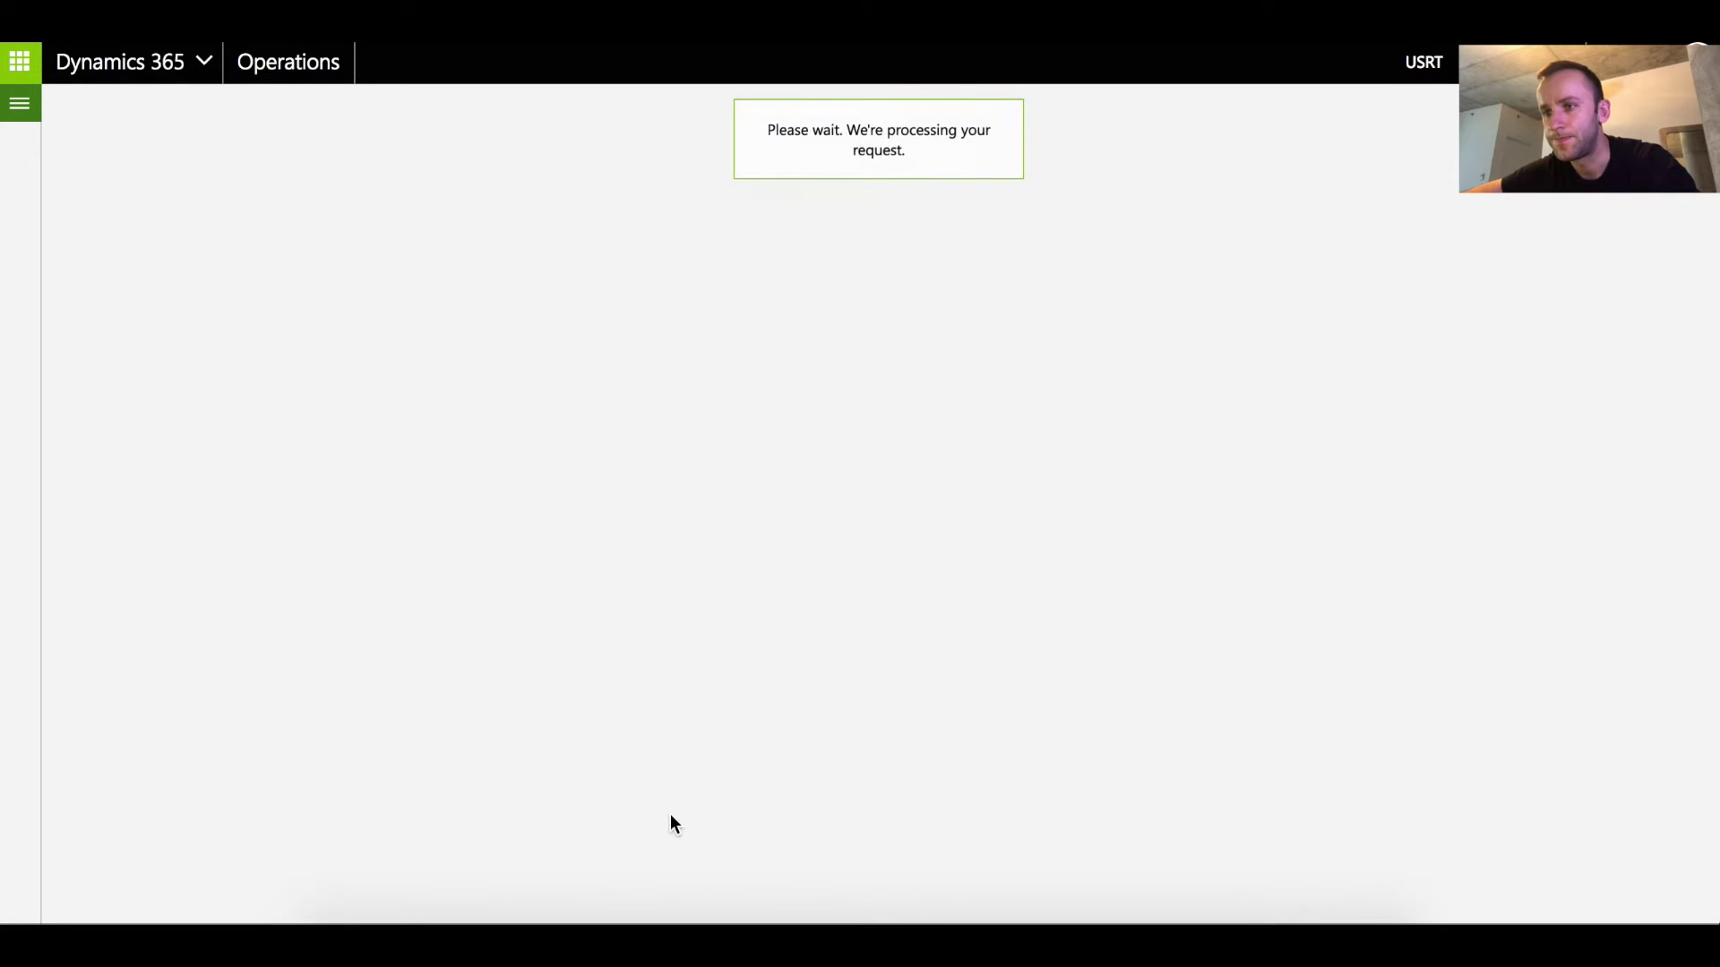
left_click(222, 356)
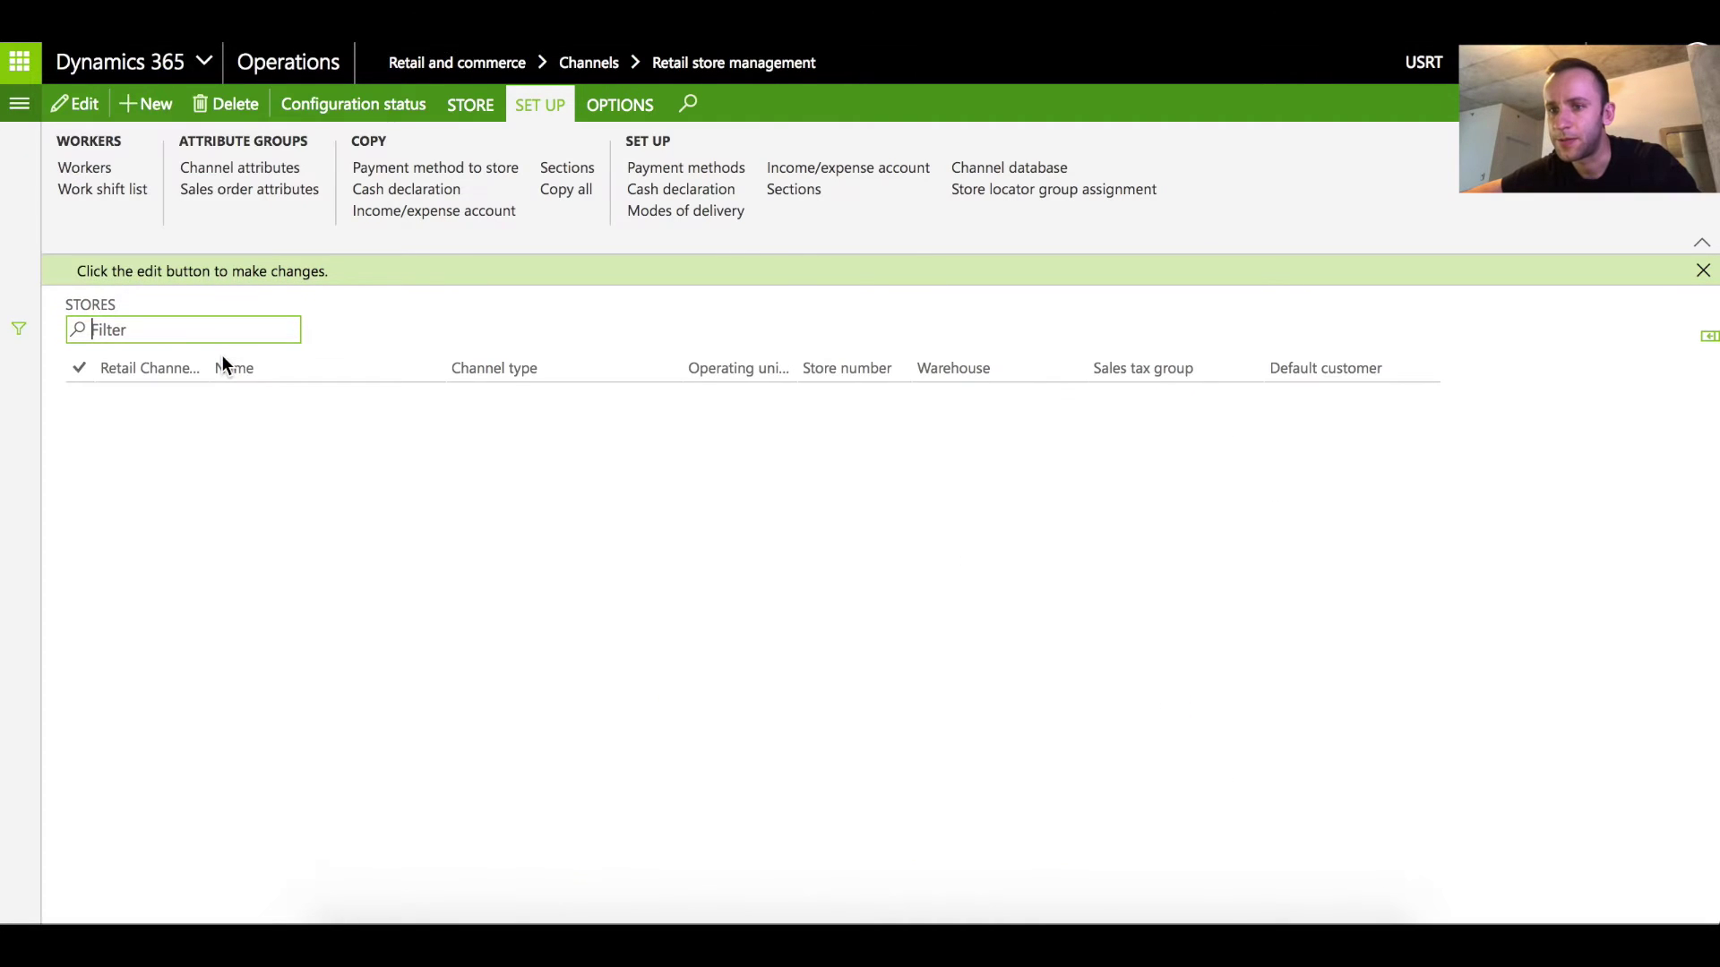
left_click(136, 489)
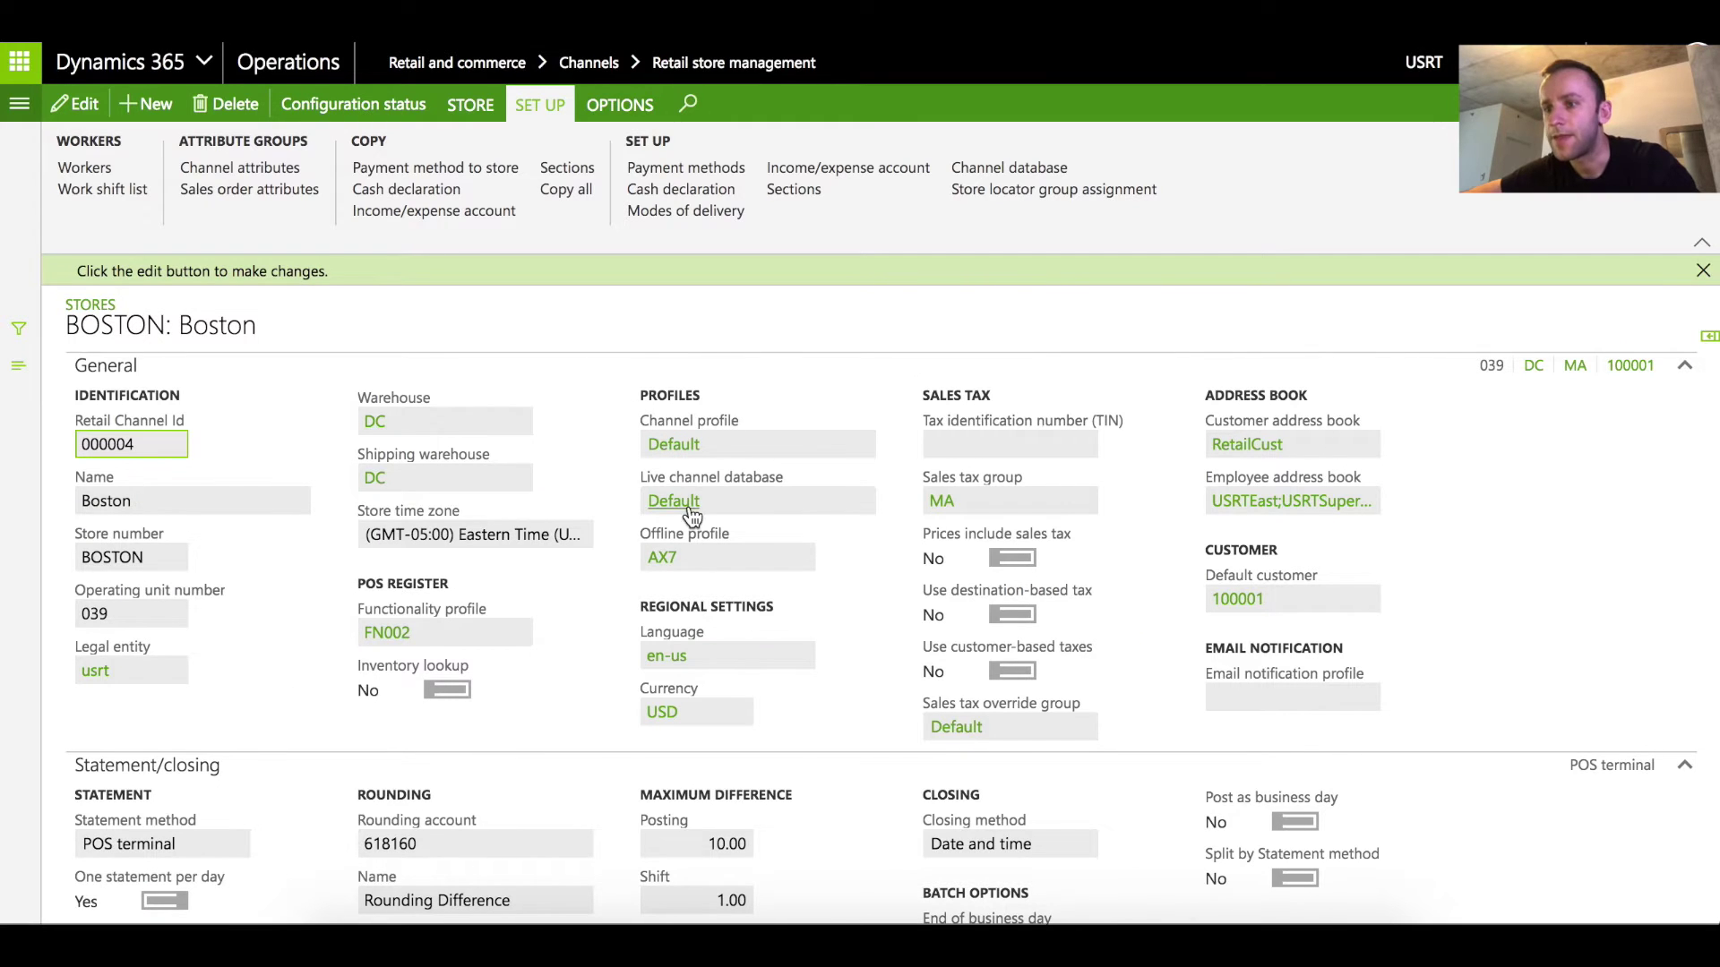
left_click(678, 505)
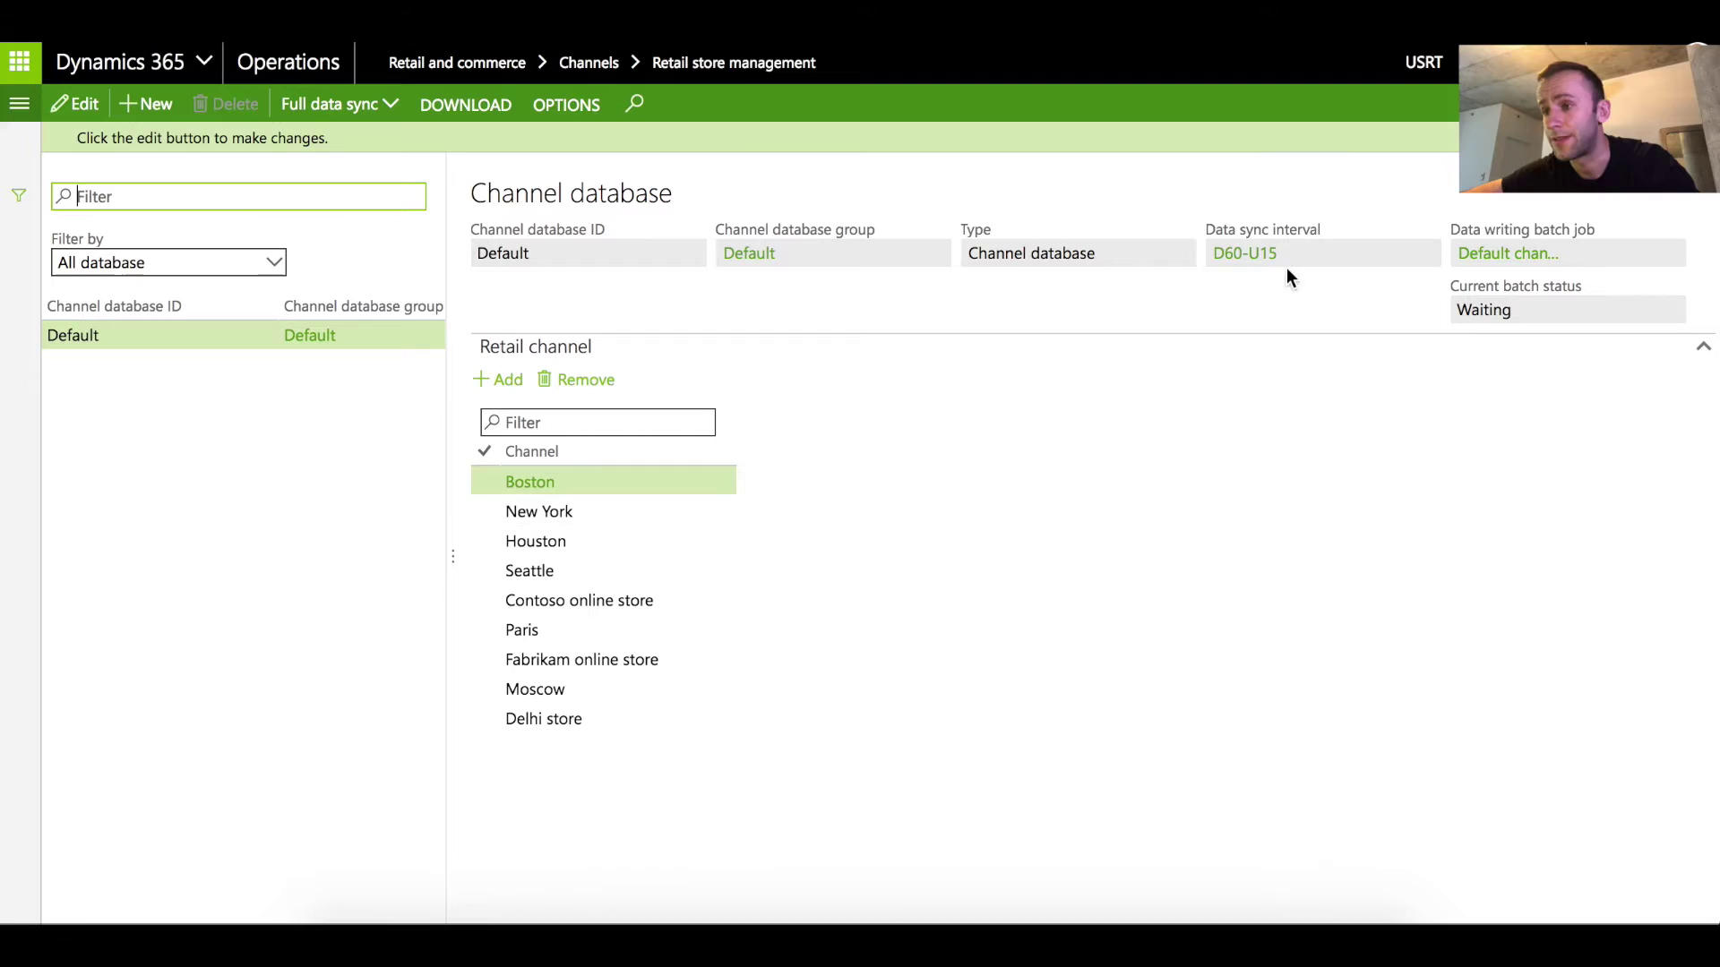
left_click(1243, 256)
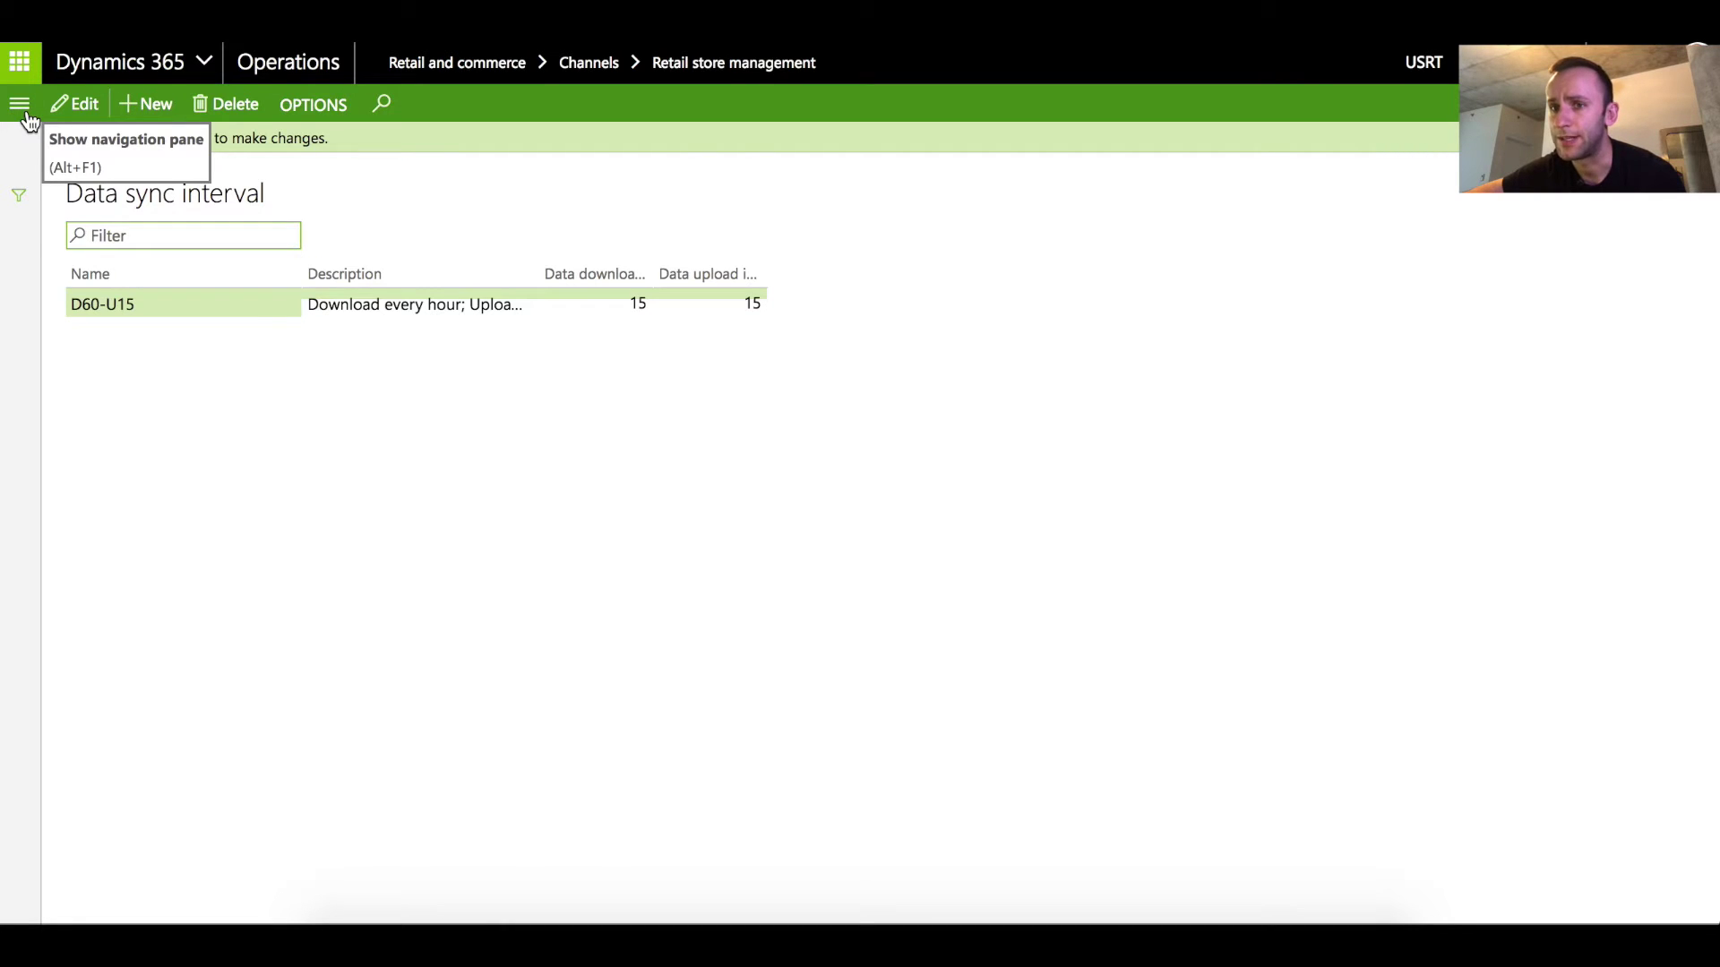
Open Boston's DC Distribution warehouse record and scroll to its warehouse management settings
left_click(21, 106)
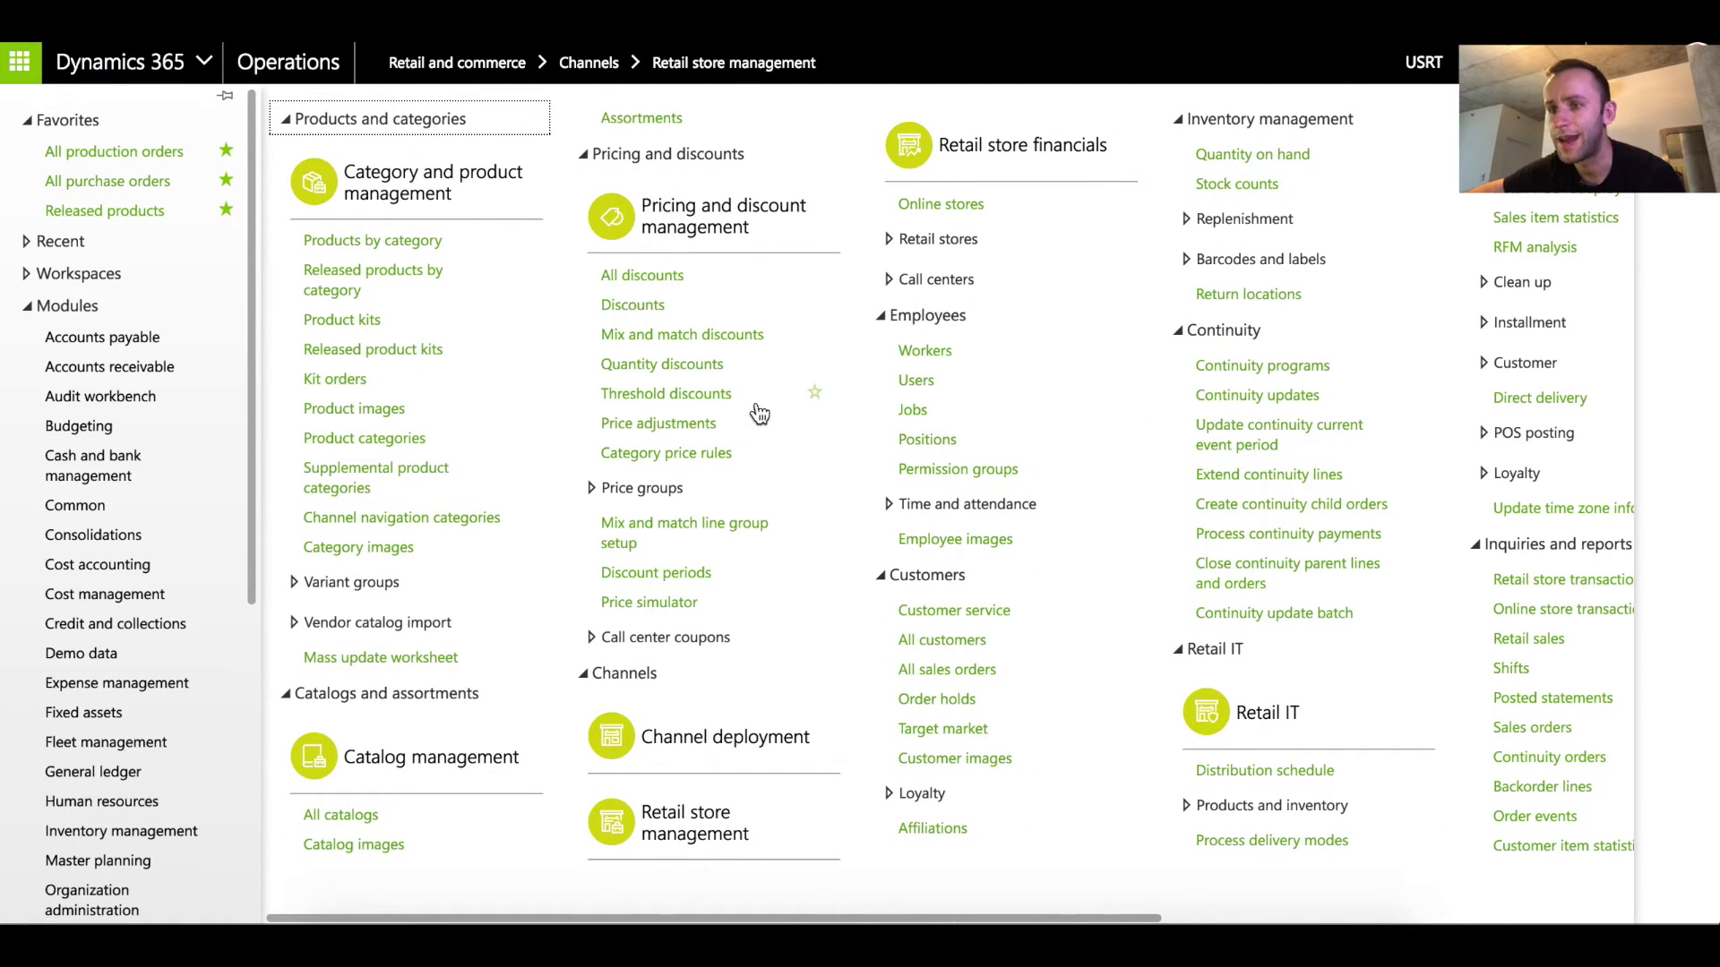
left_click(701, 818)
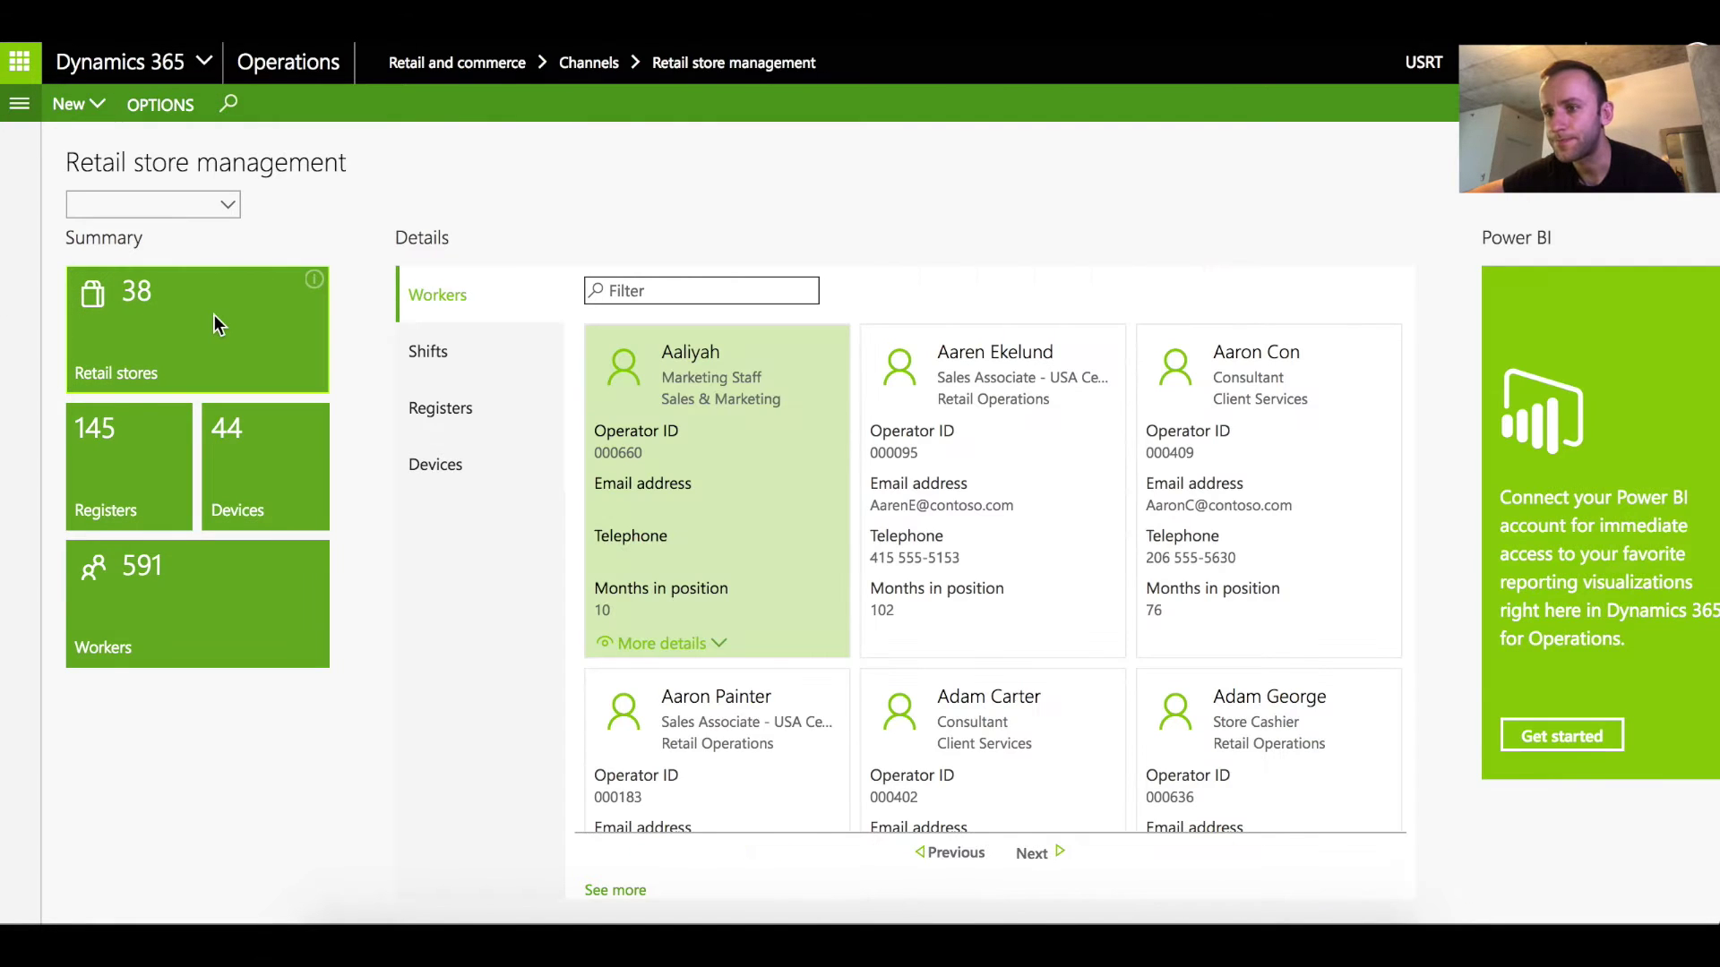
left_click(214, 318)
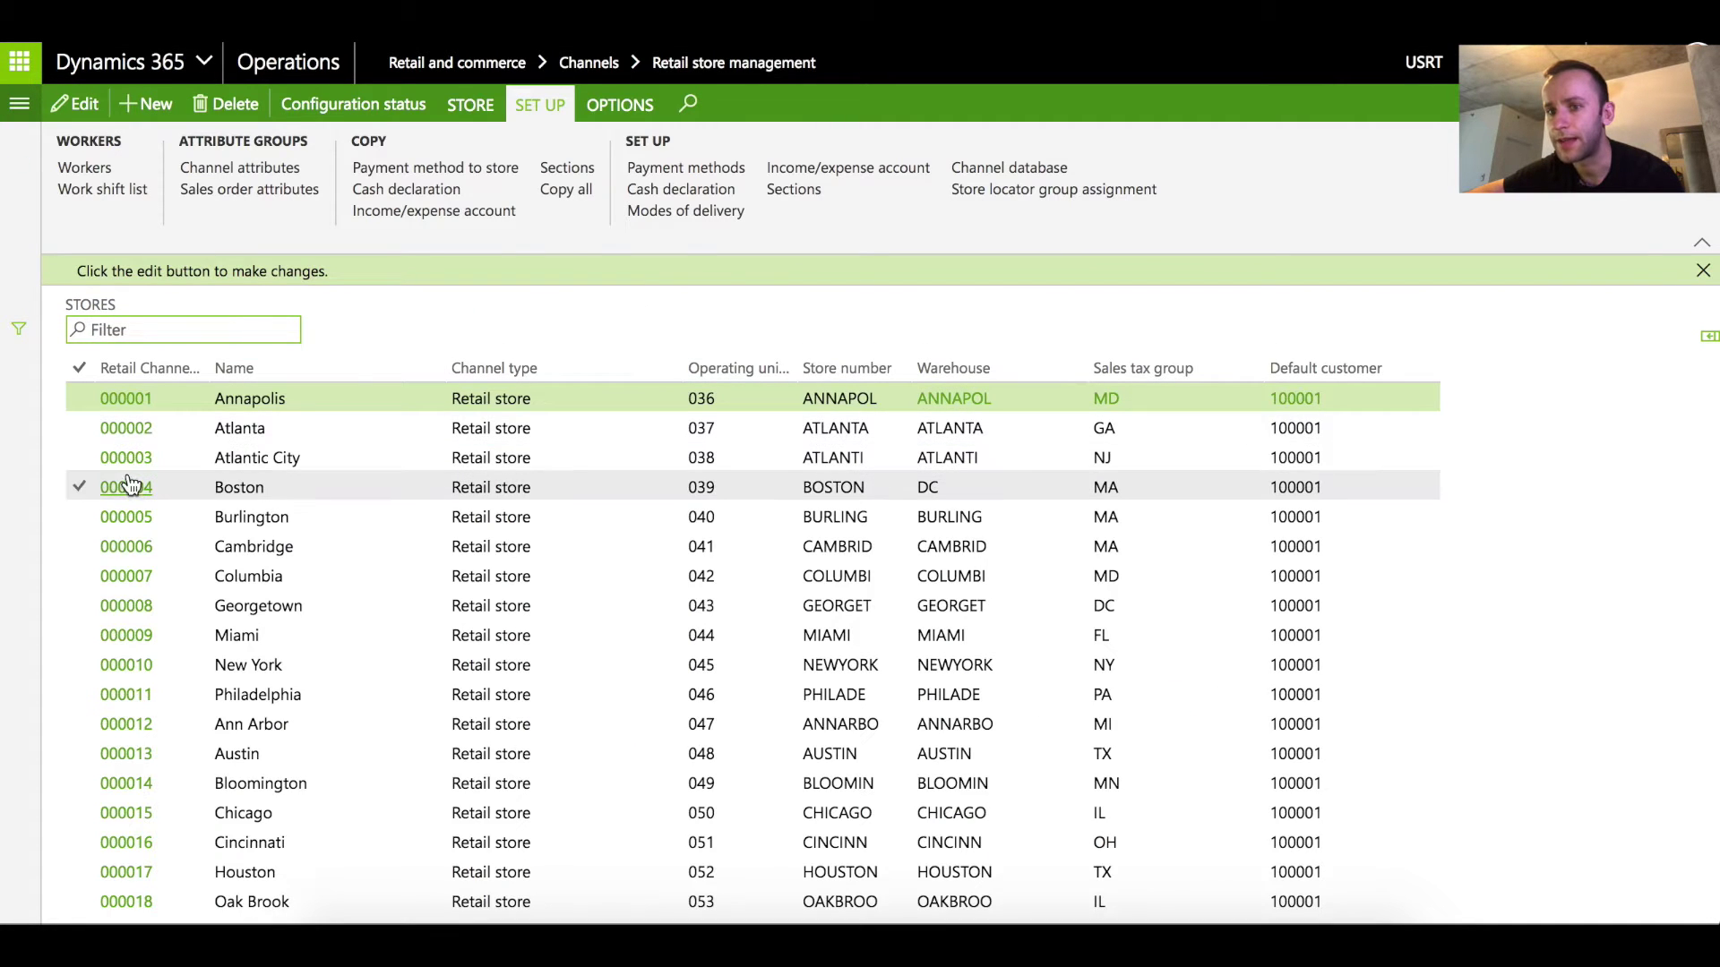
left_click(127, 486)
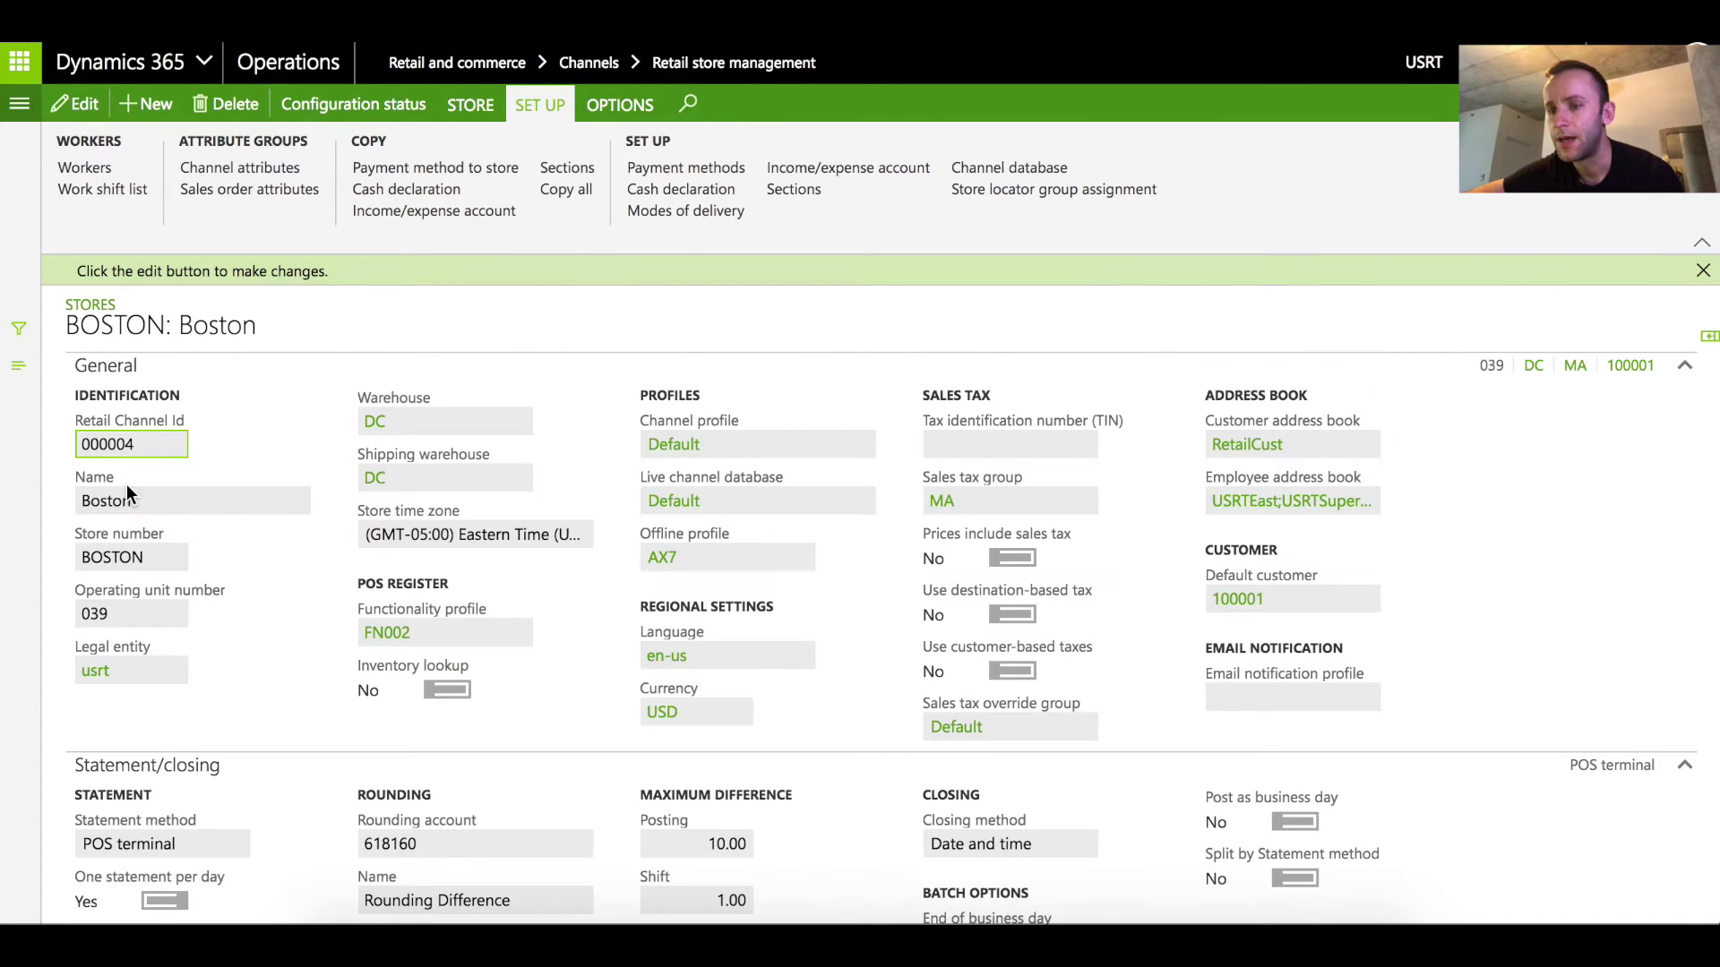
mouse_move(529, 483)
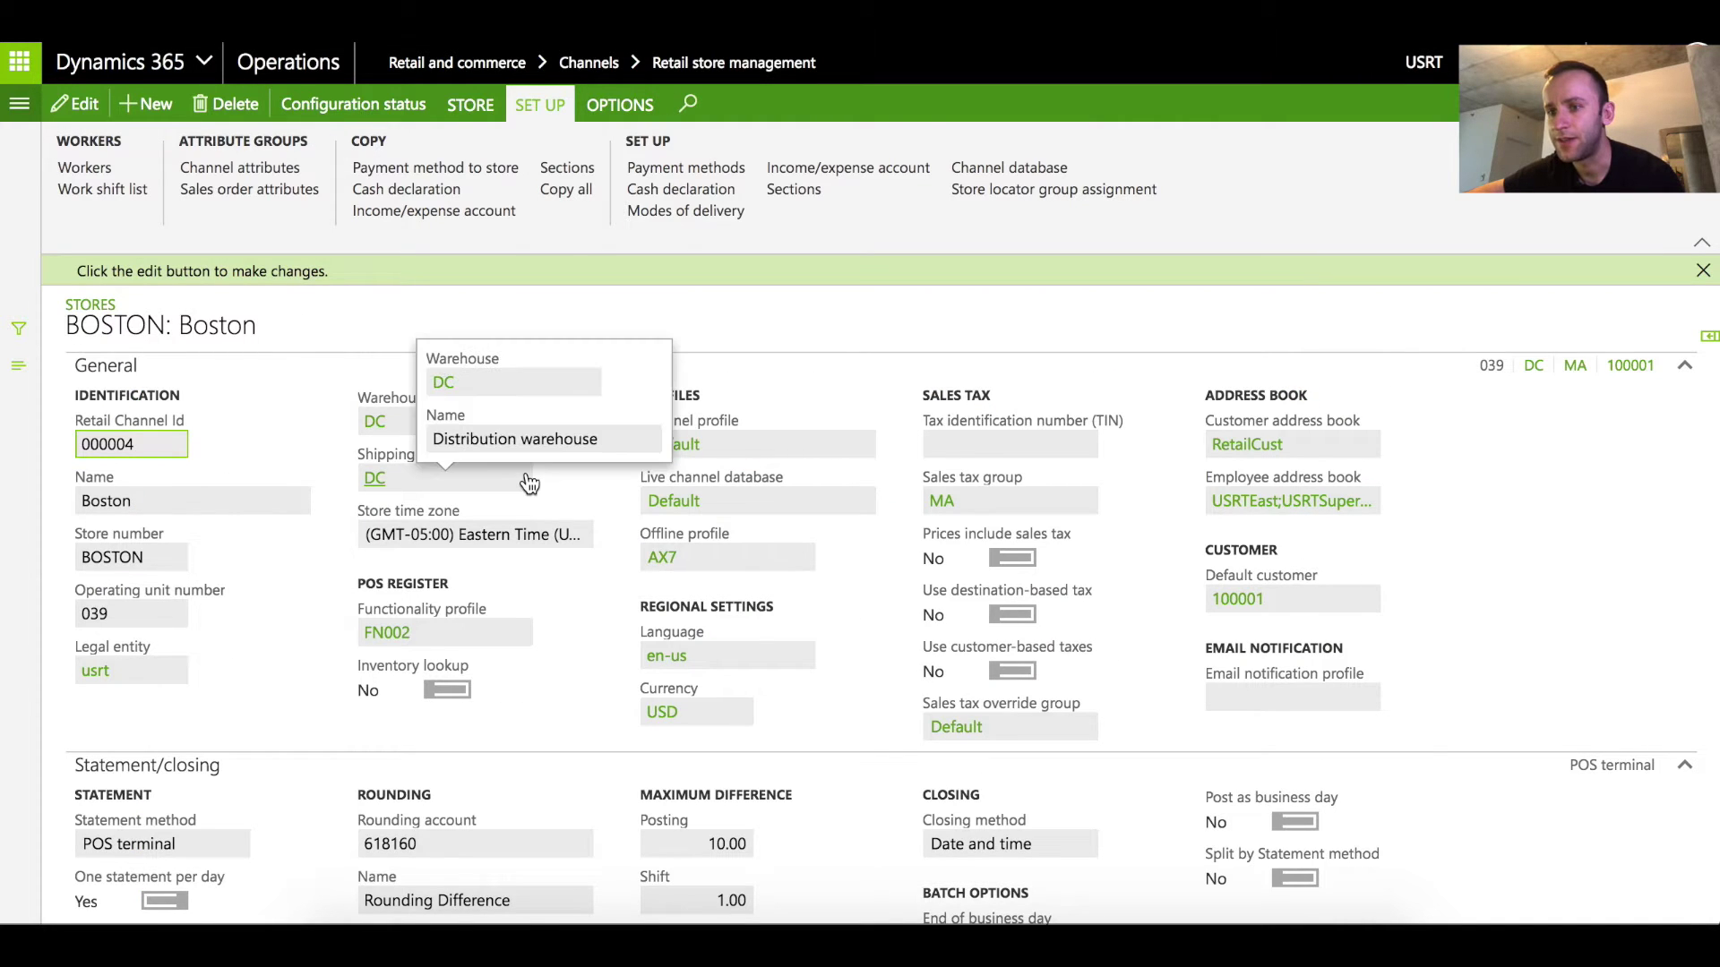
left_click(379, 422)
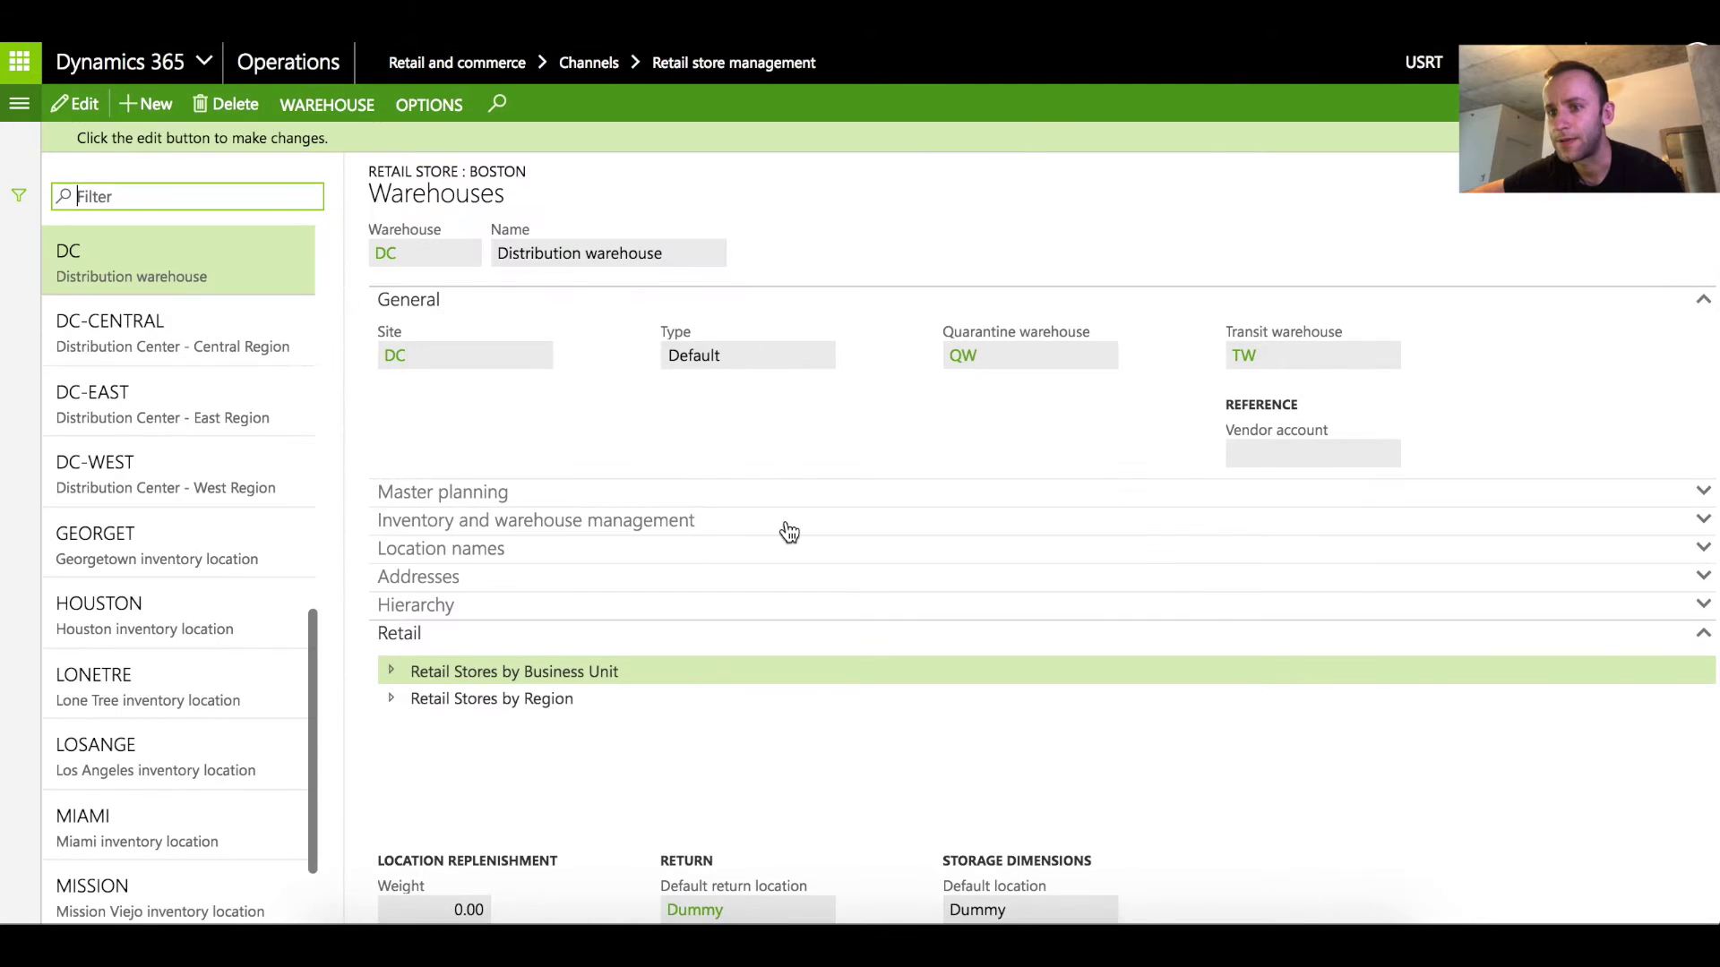
scroll(780, 533, "down", 5)
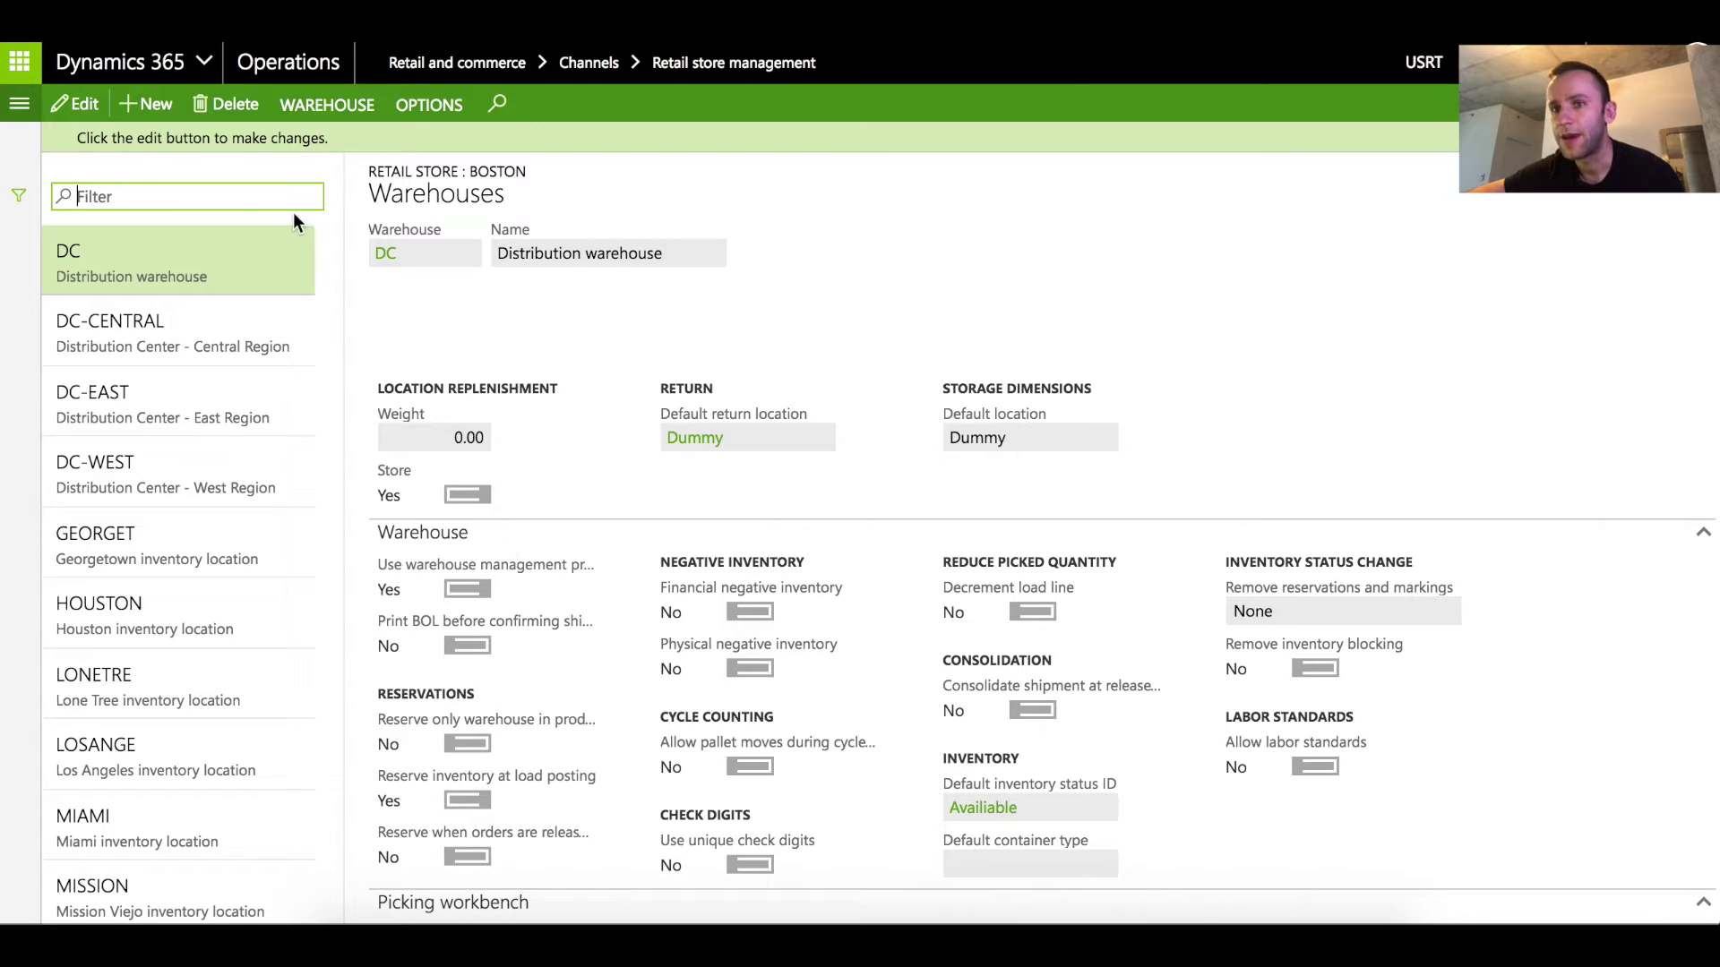
Create a new purchase order for vendor 1006 Southridge Video
left_click(20, 106)
scroll(134, 448, "down", 5)
left_click(161, 460)
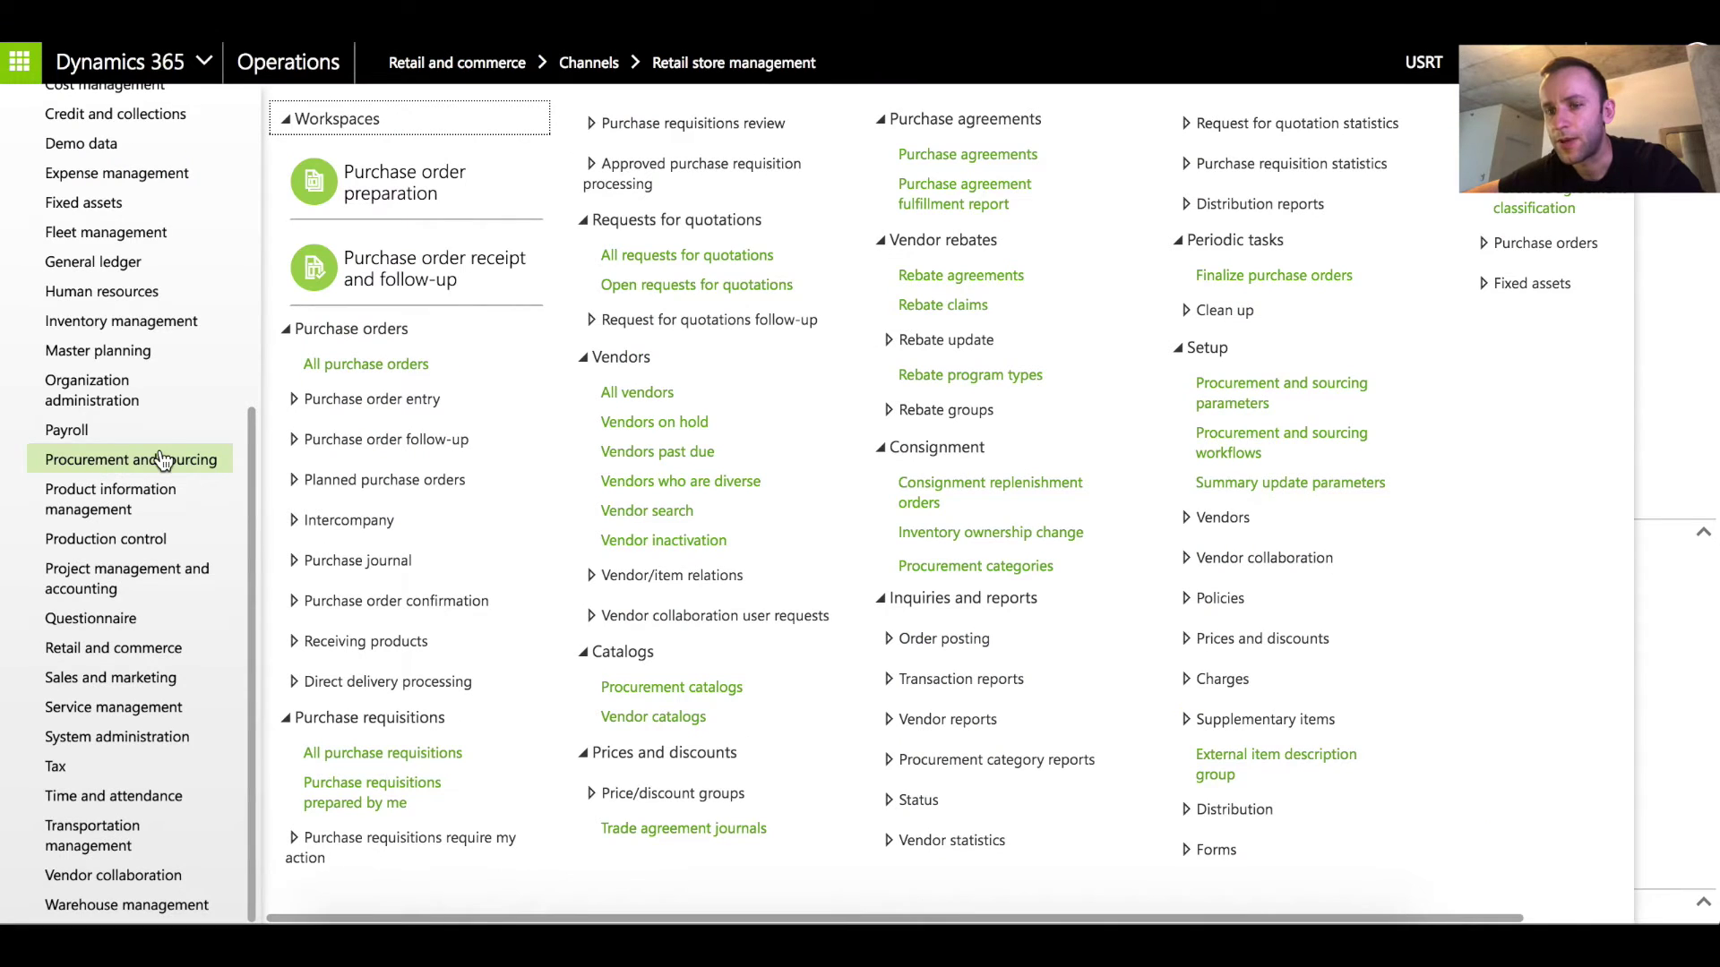
left_click(341, 363)
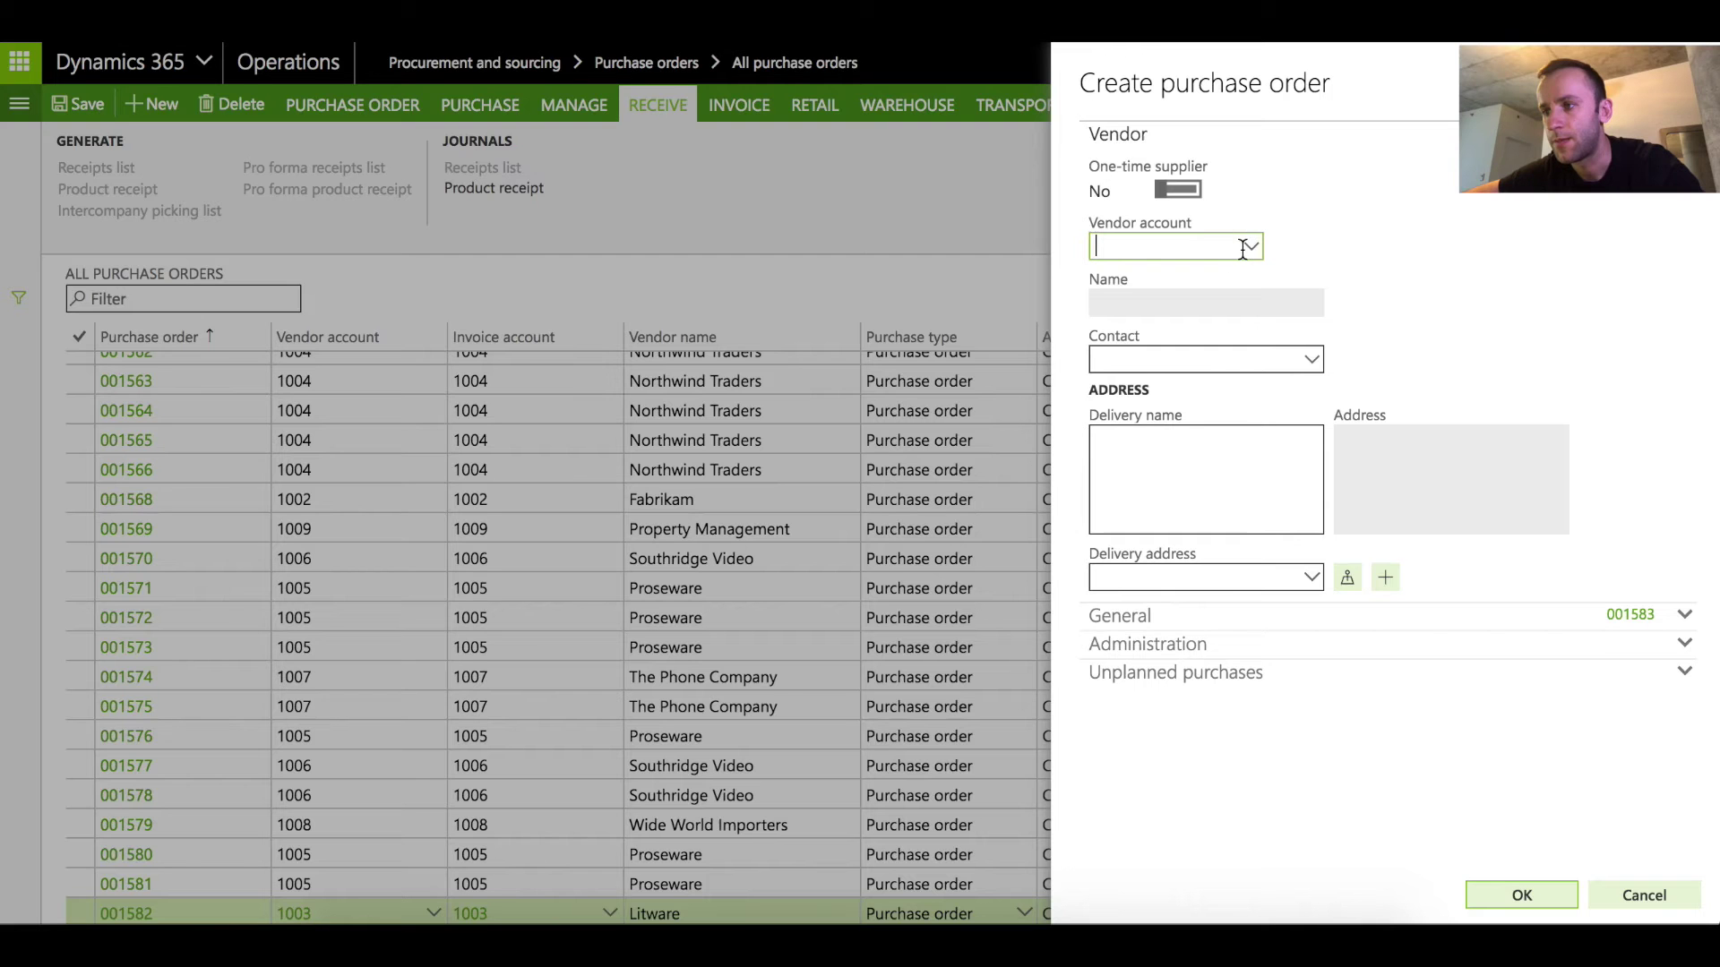
left_click(1252, 248)
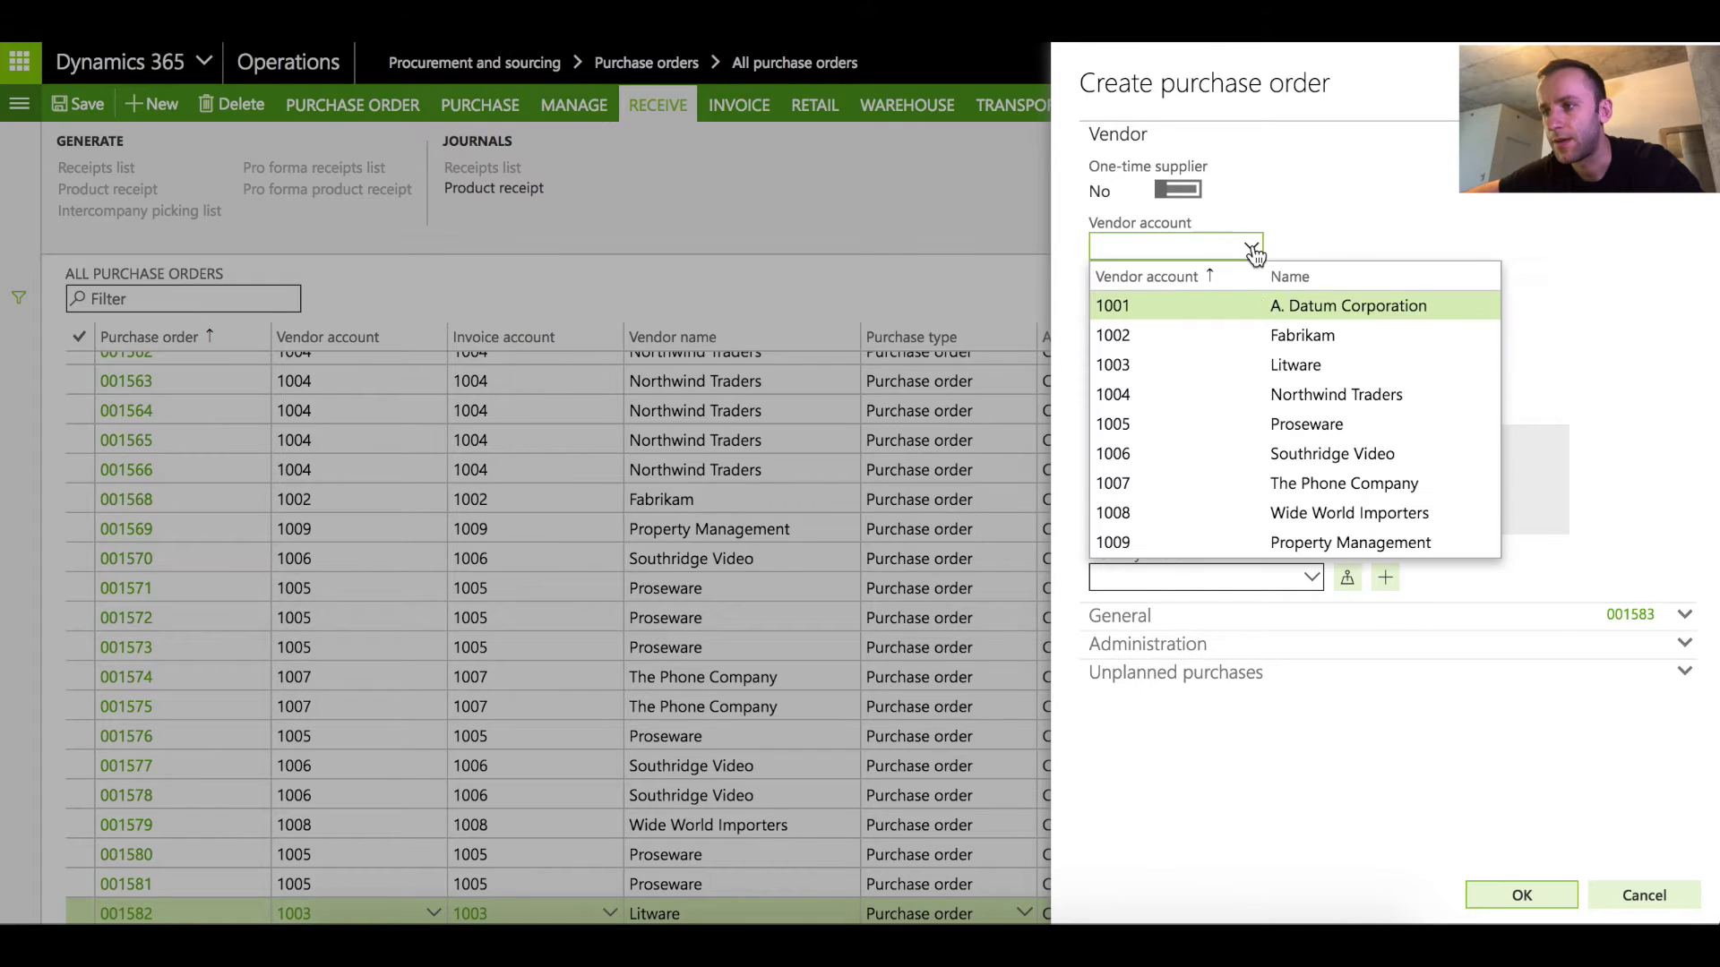
left_click(1237, 452)
left_click(1525, 896)
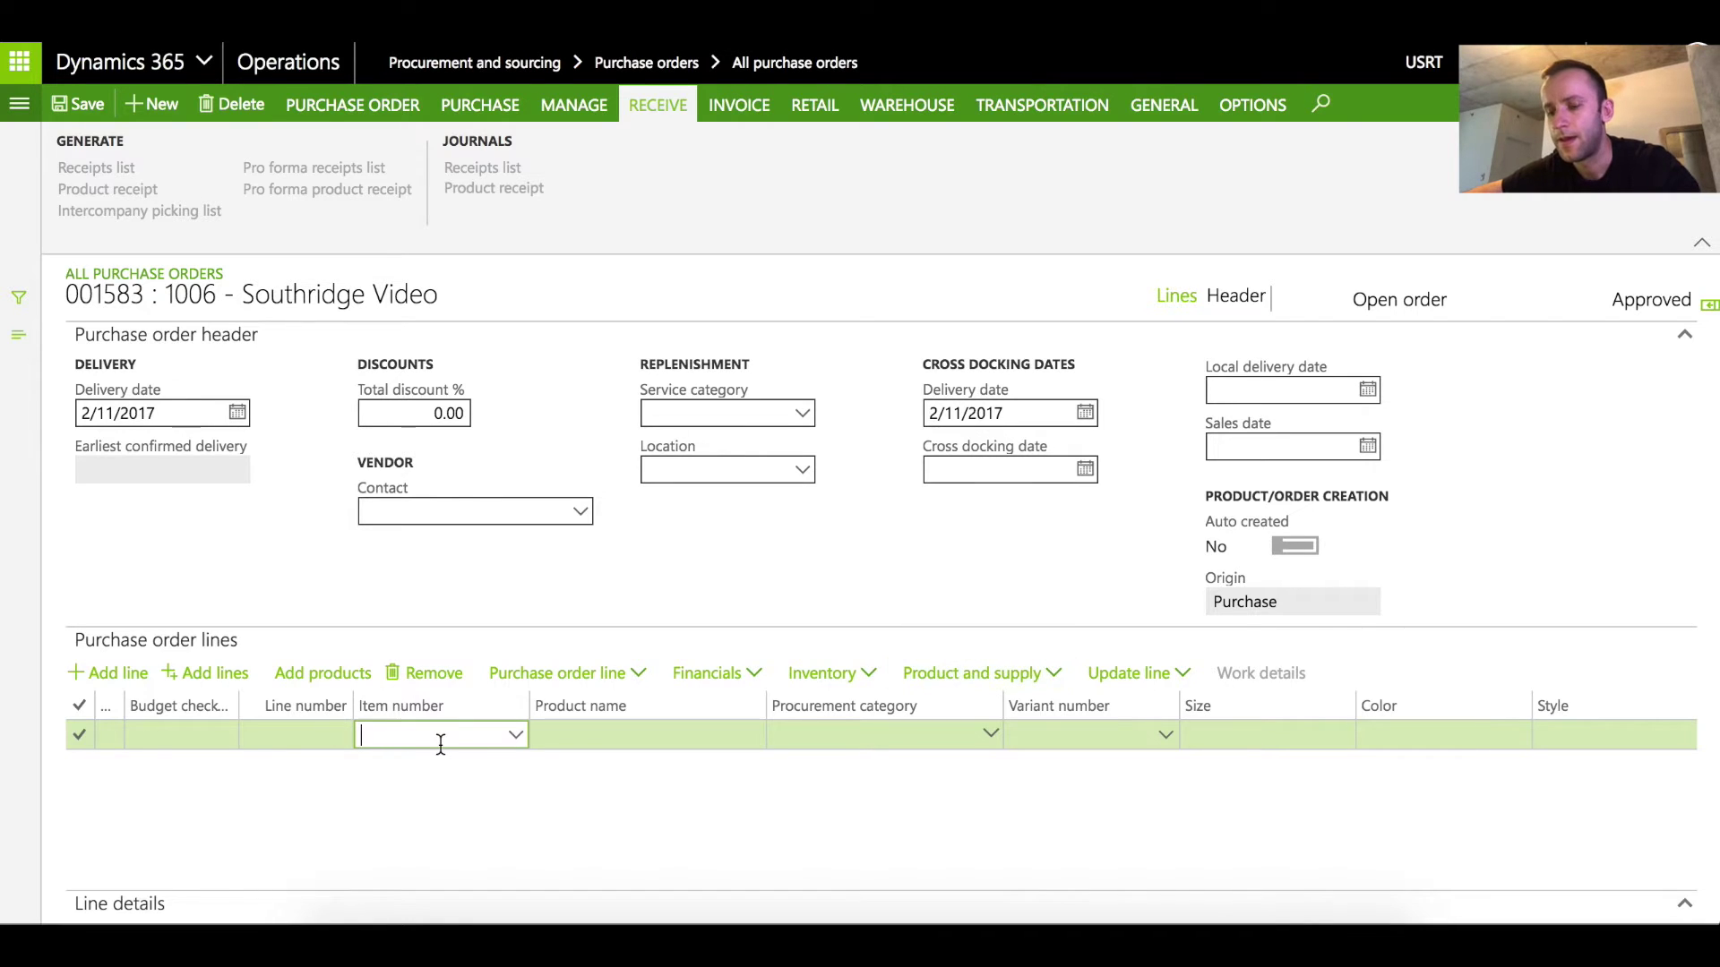
Add an order line for item wms-retail, quantity 99, site DC and warehouse DC
type("wms-retail")
key("Tab")
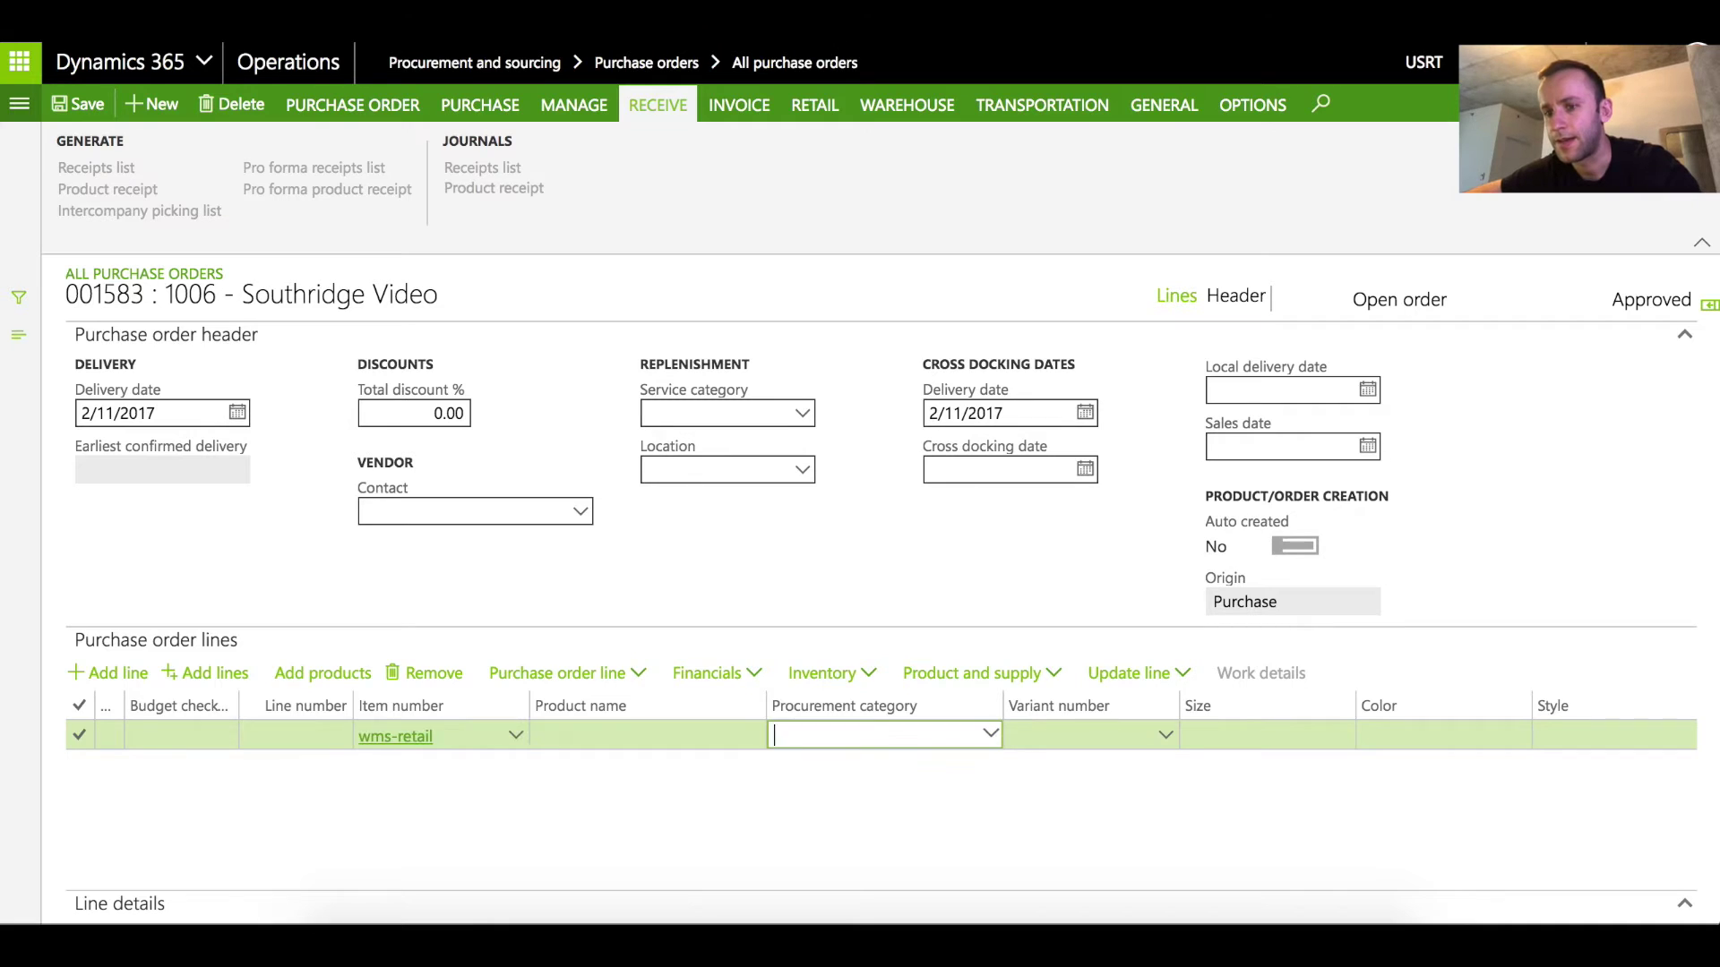
key("Tab")
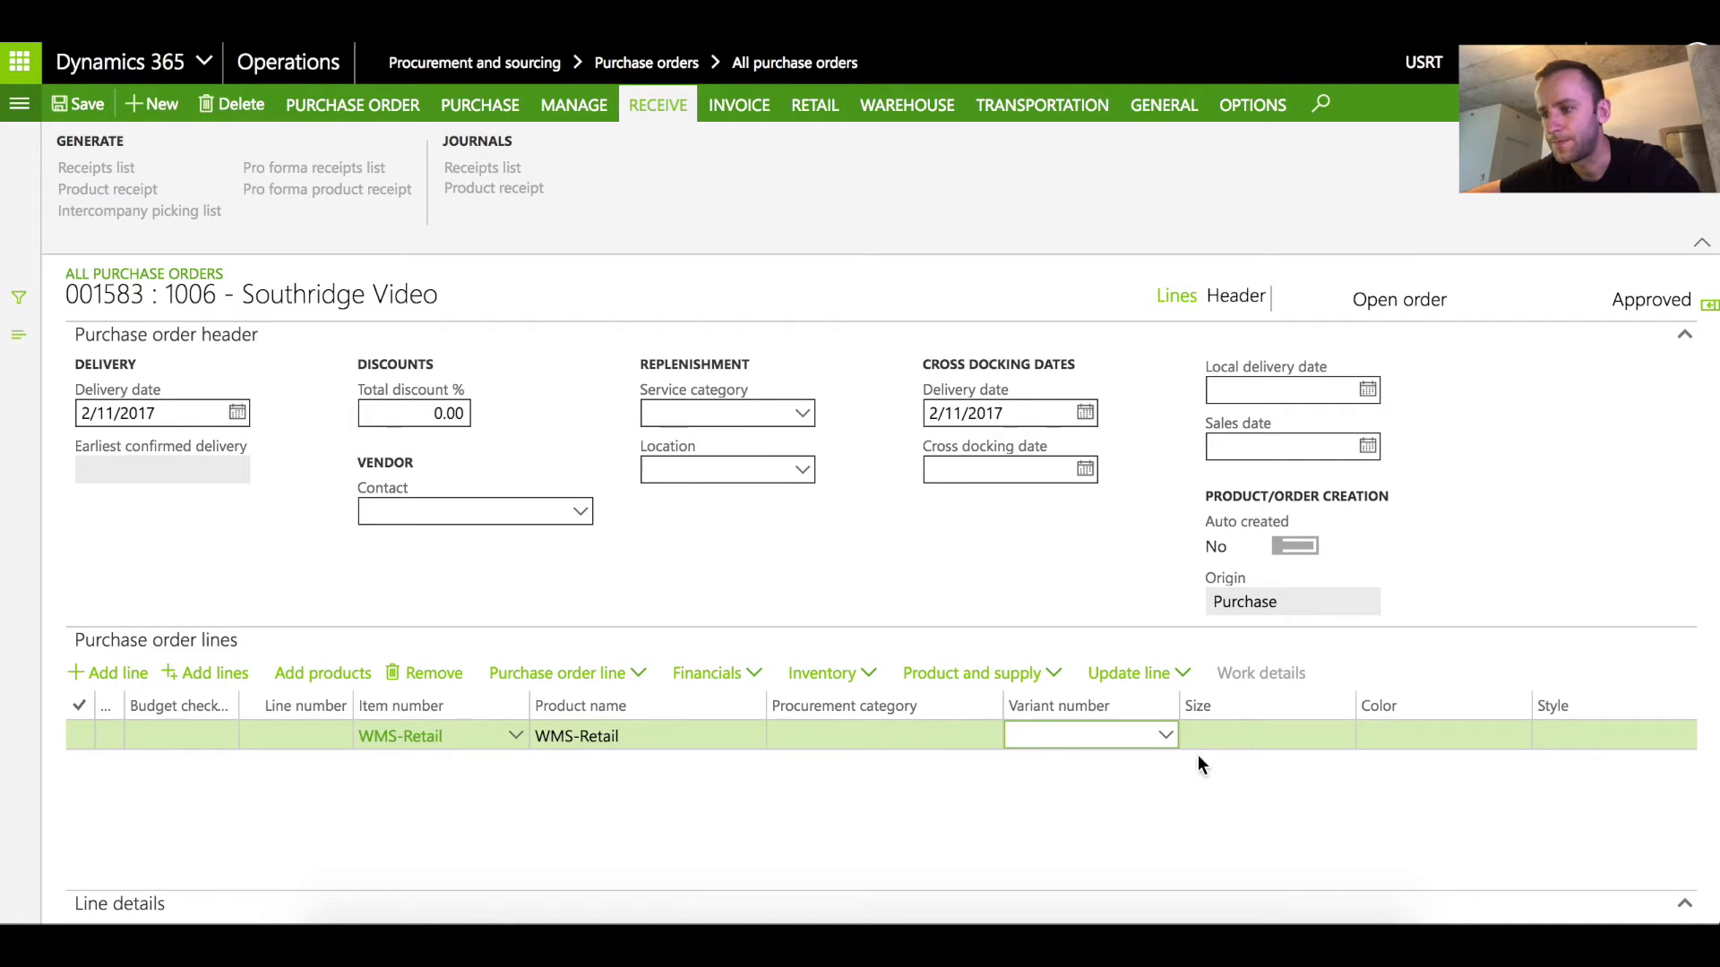
key("Tab")
key("Tab")
key("Tab")
key("Tab")
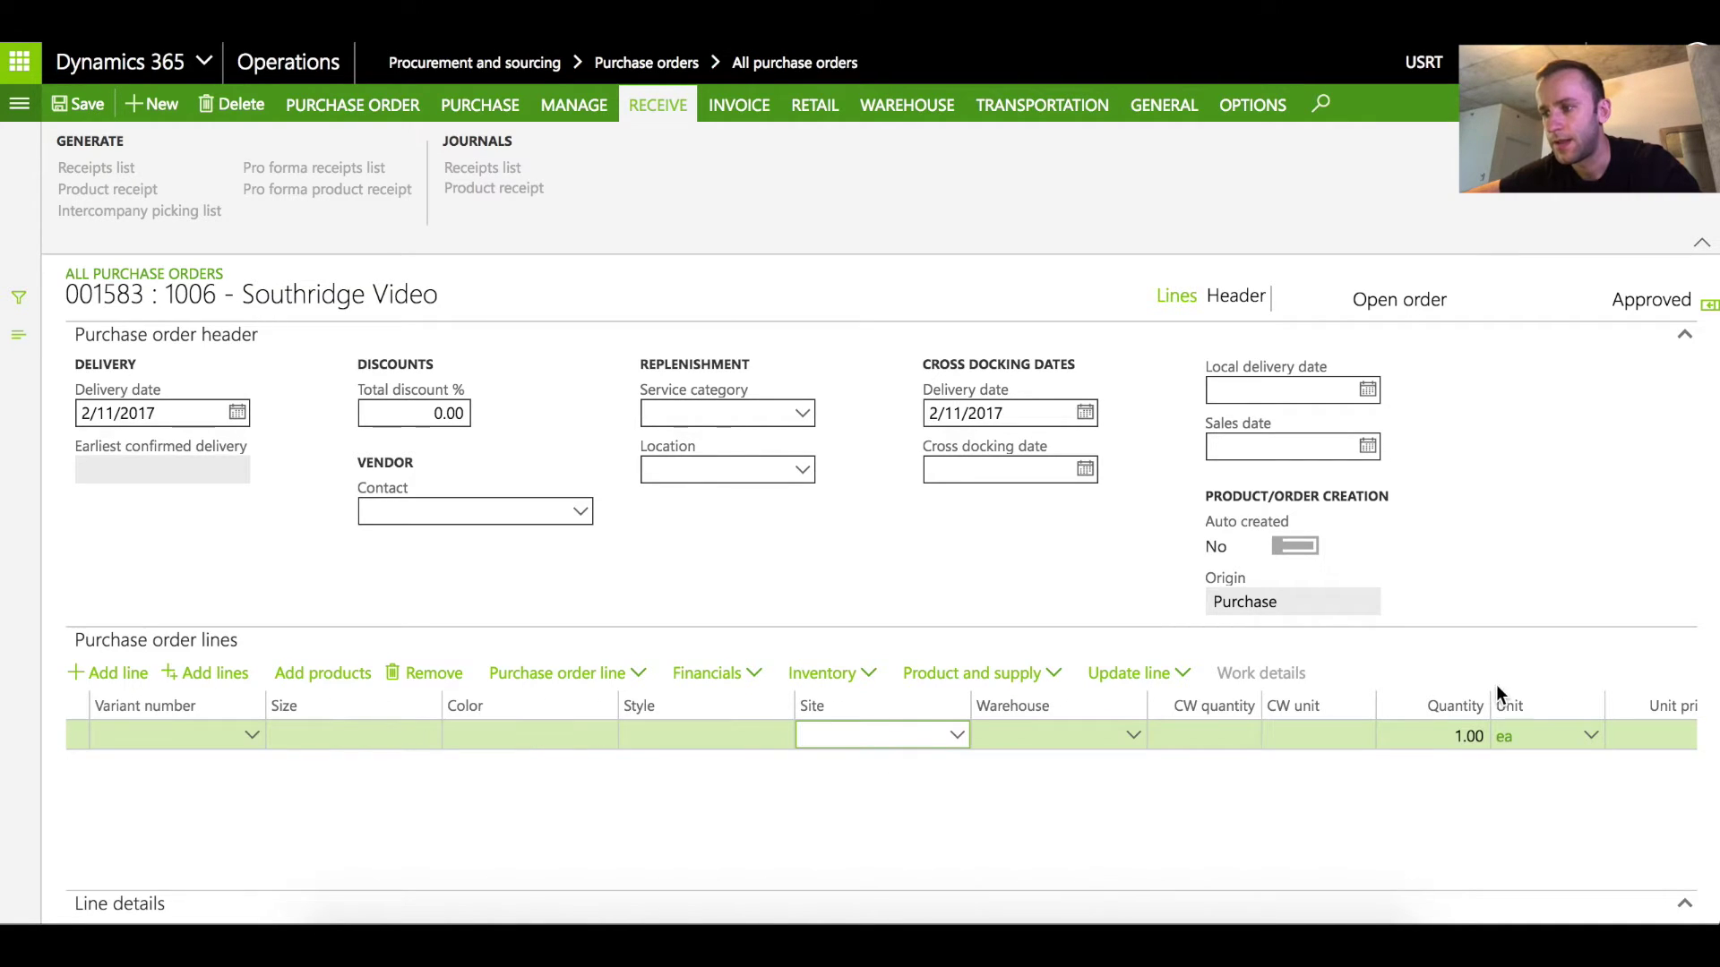
left_click(1453, 735)
left_click(1453, 734)
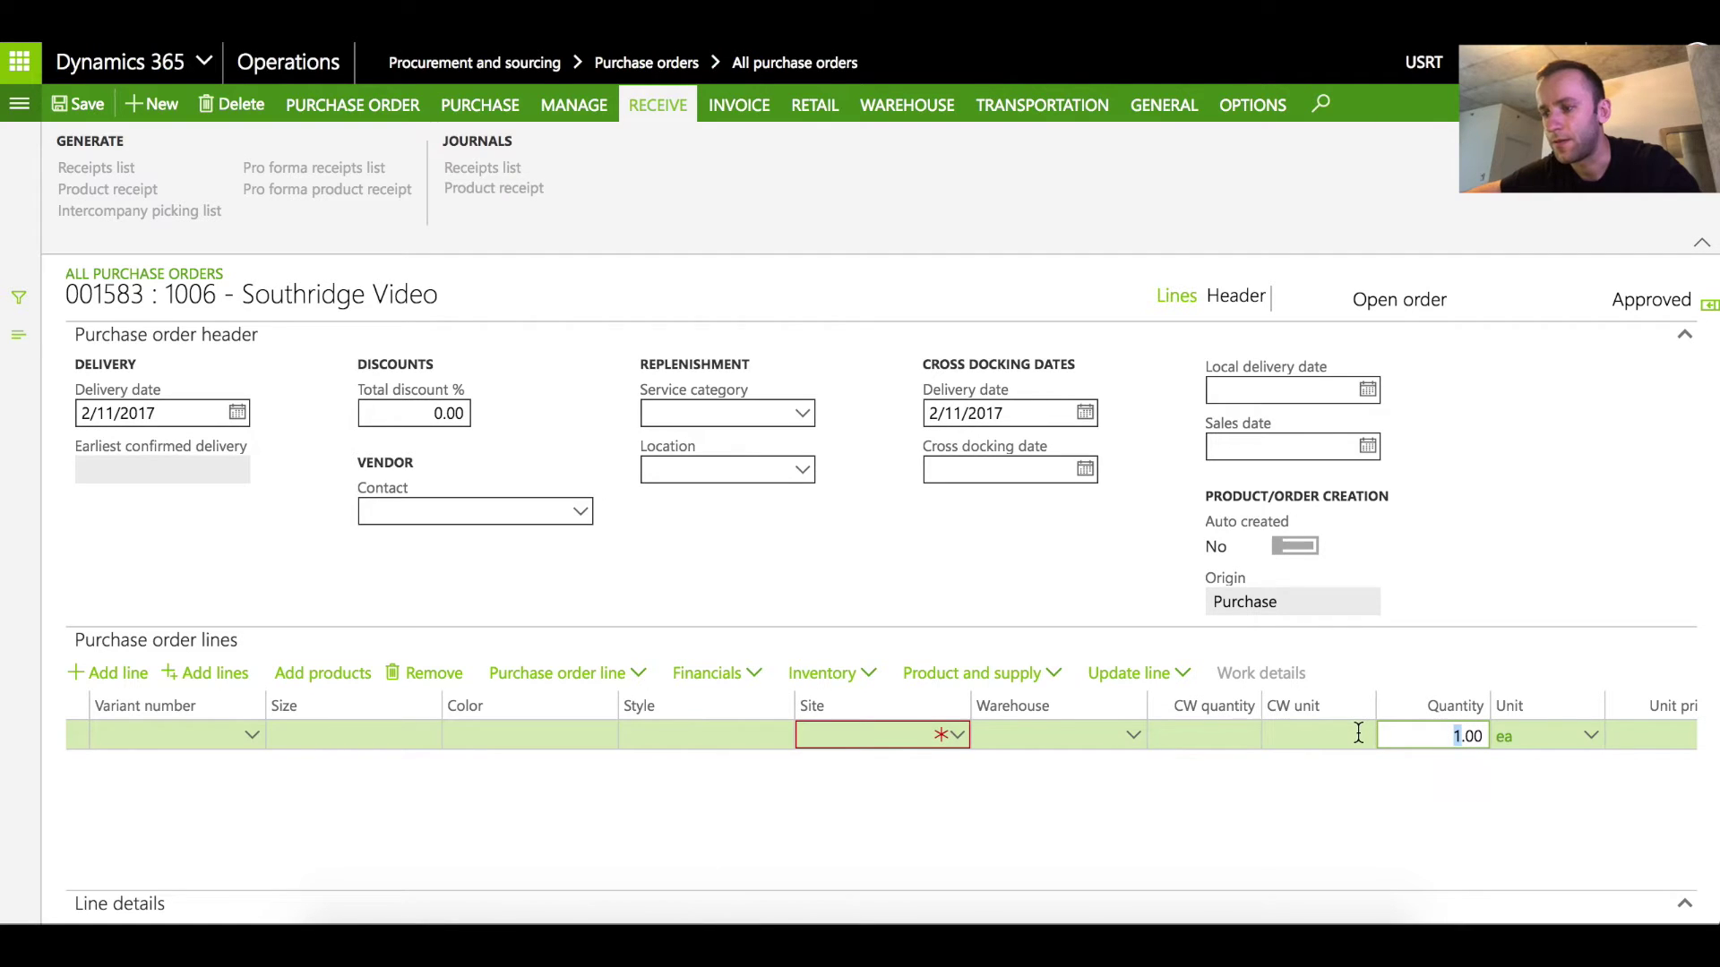
type("99")
left_click(1021, 735)
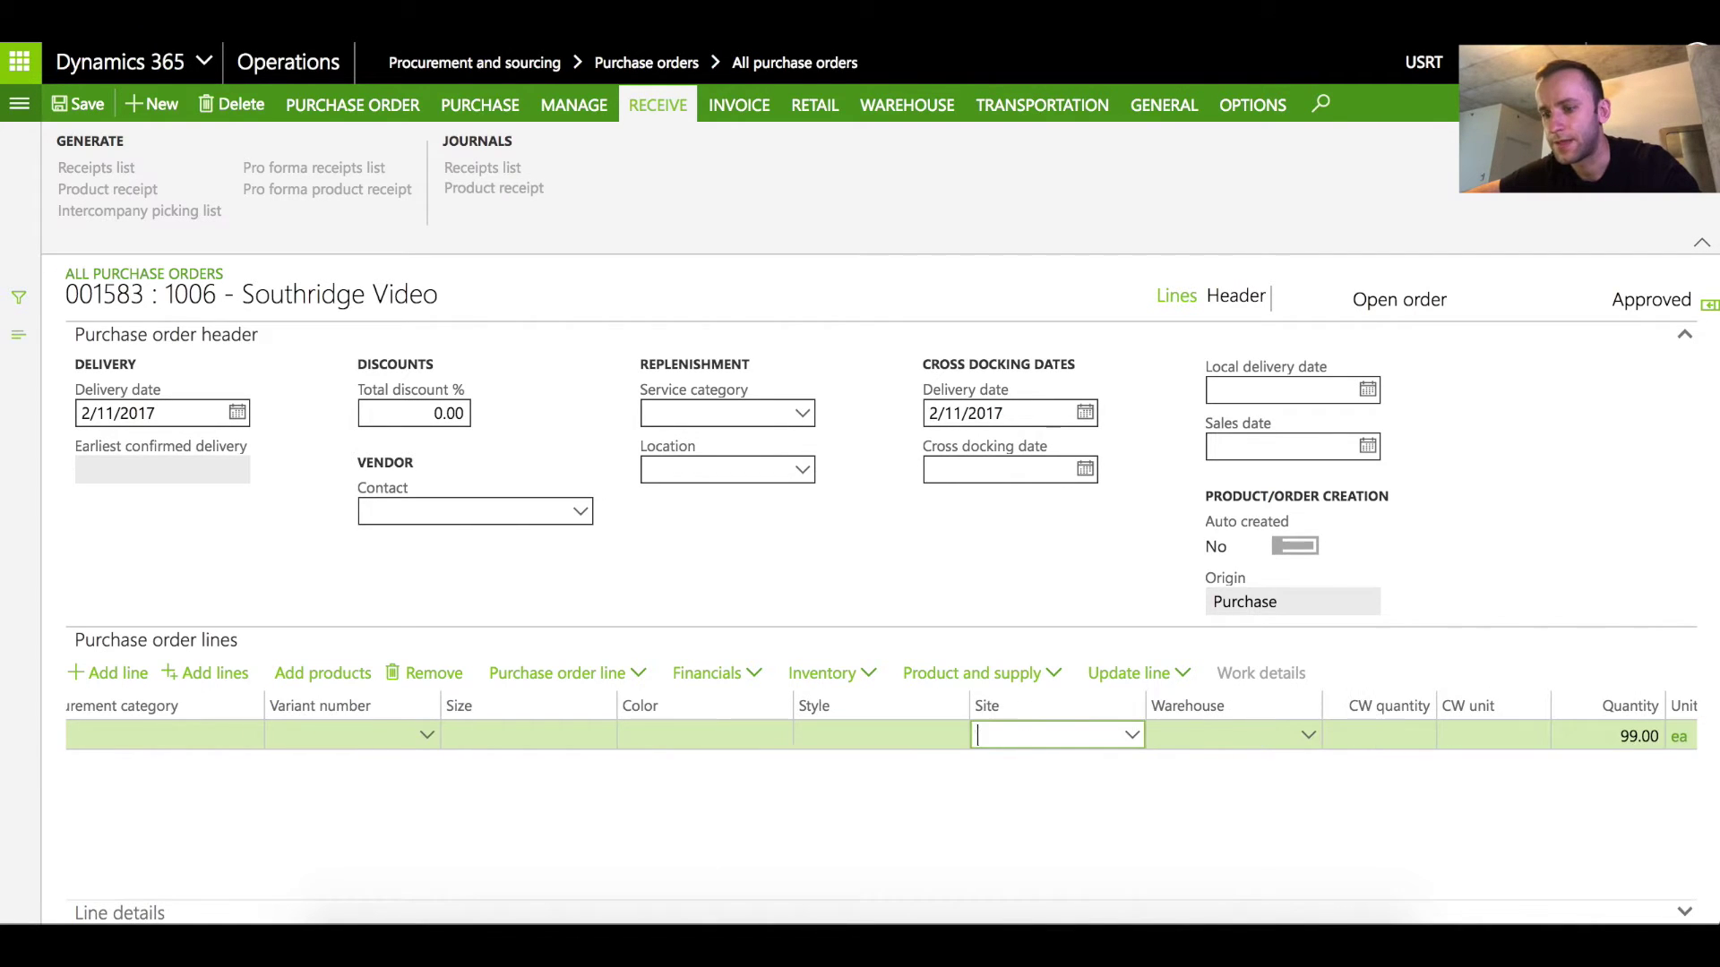
type("dc")
key("Tab")
type("dc")
key("Tab")
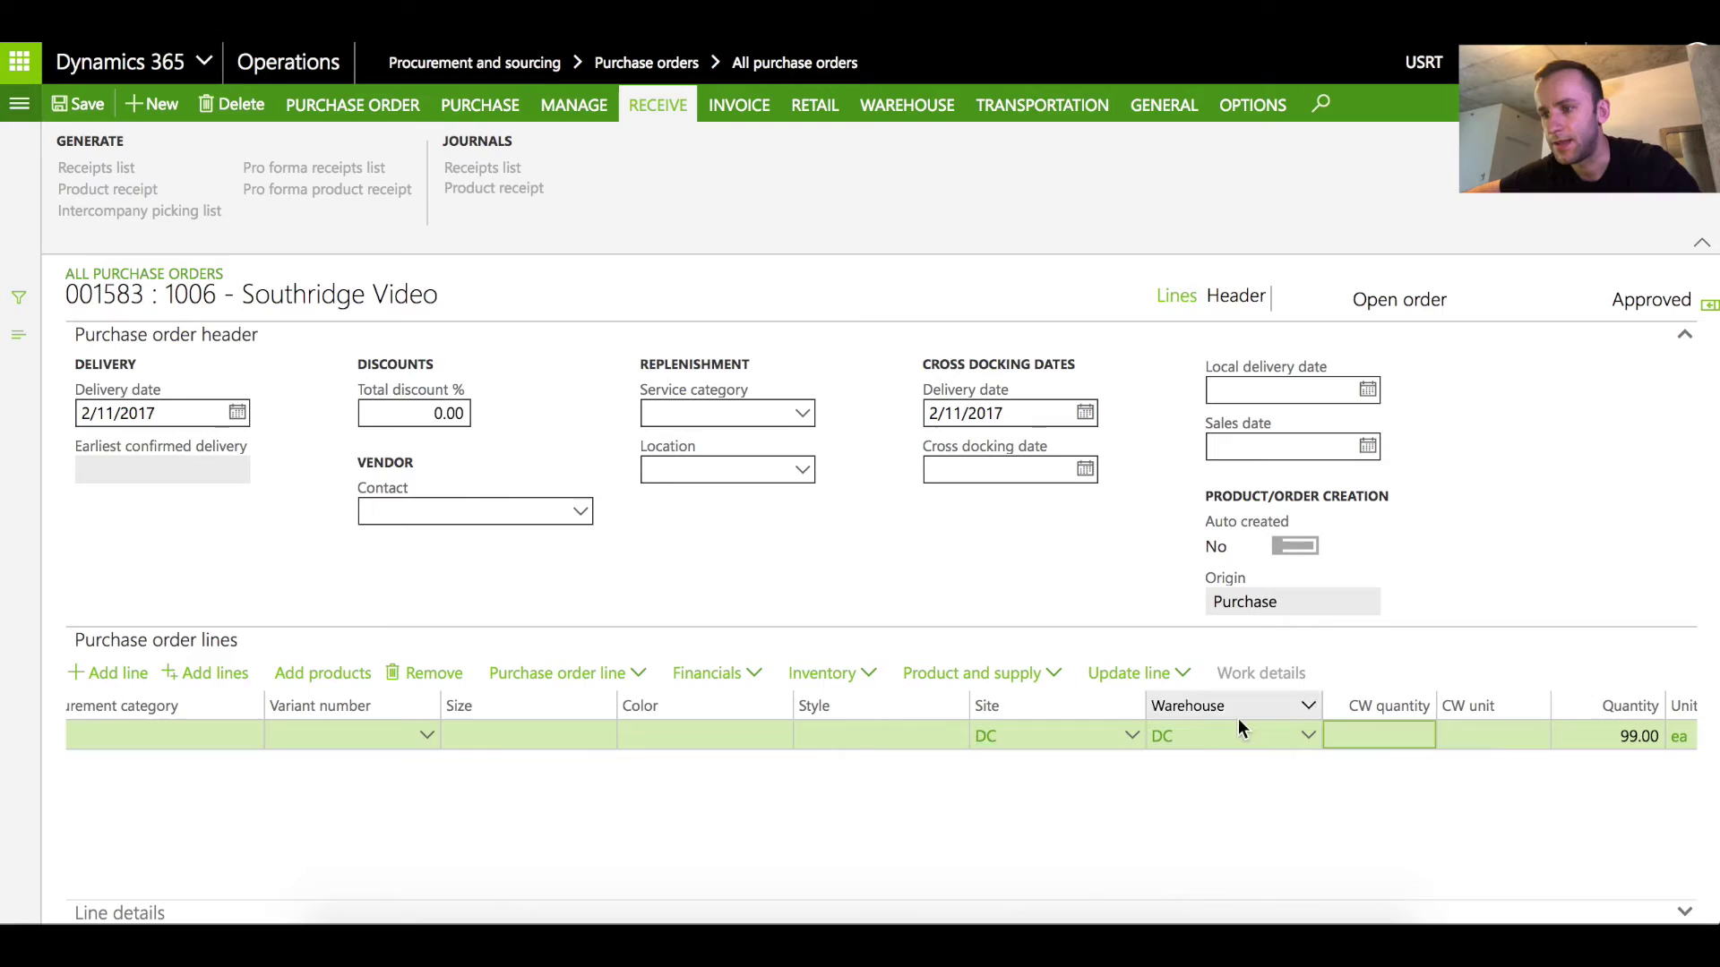
scroll(1514, 781, "right", 5)
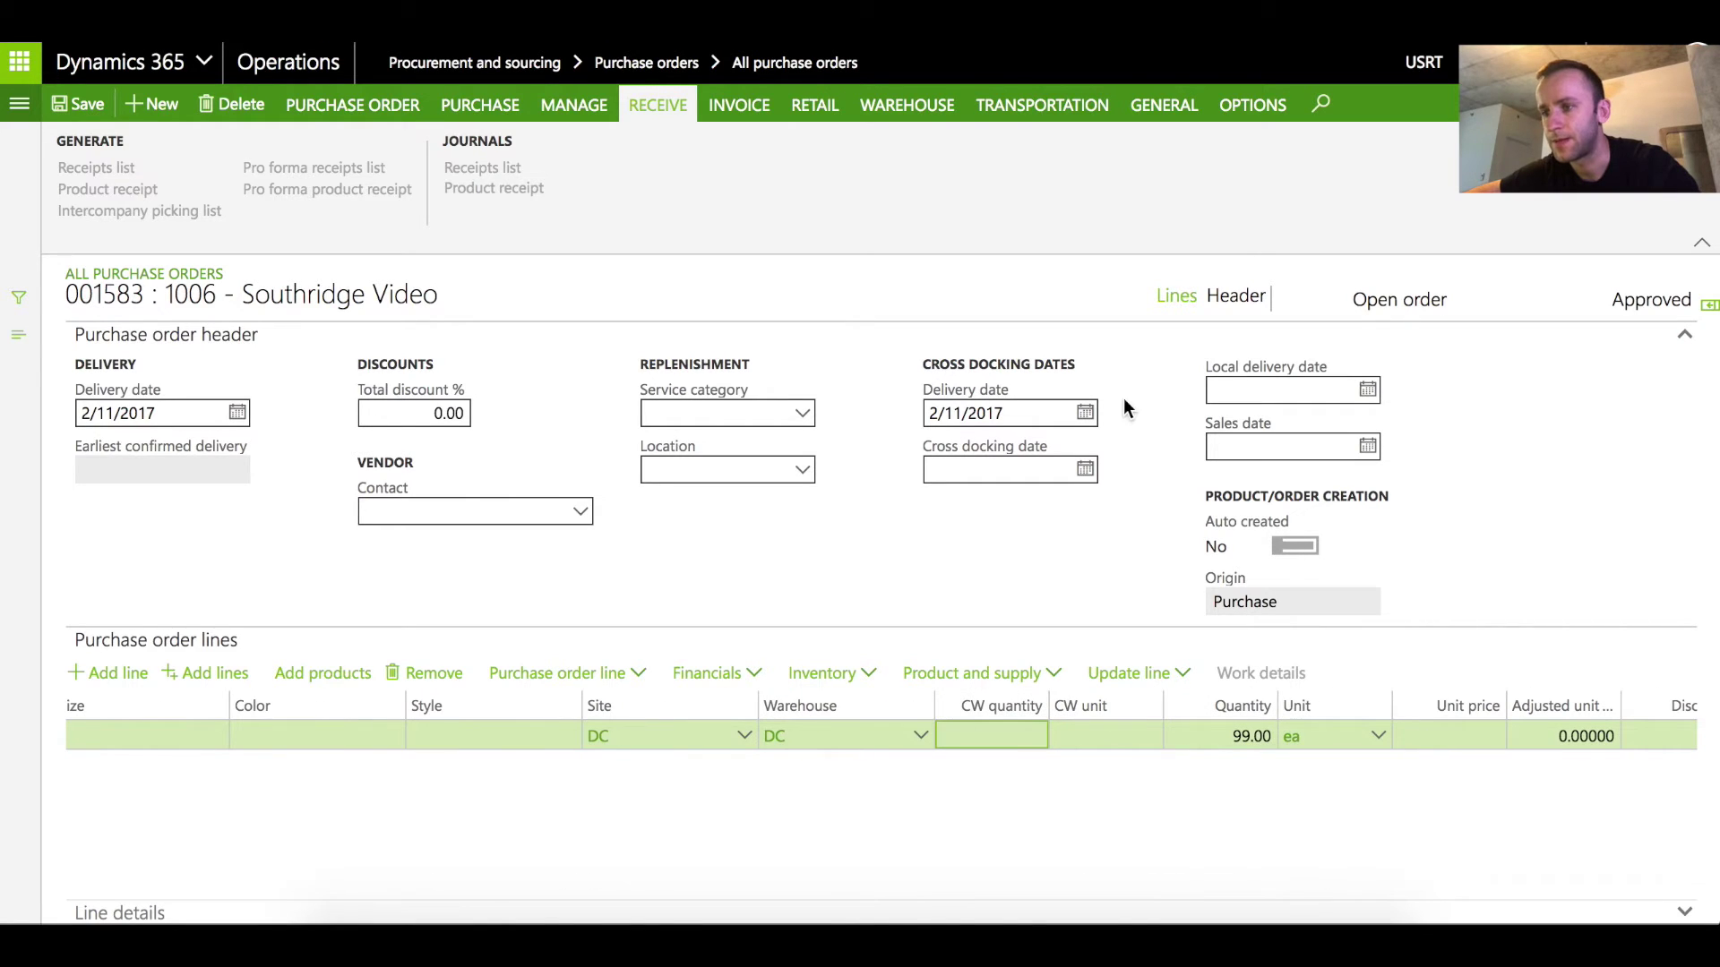
Confirm purchase order 001583 and launch the Retail POS app
left_click(474, 105)
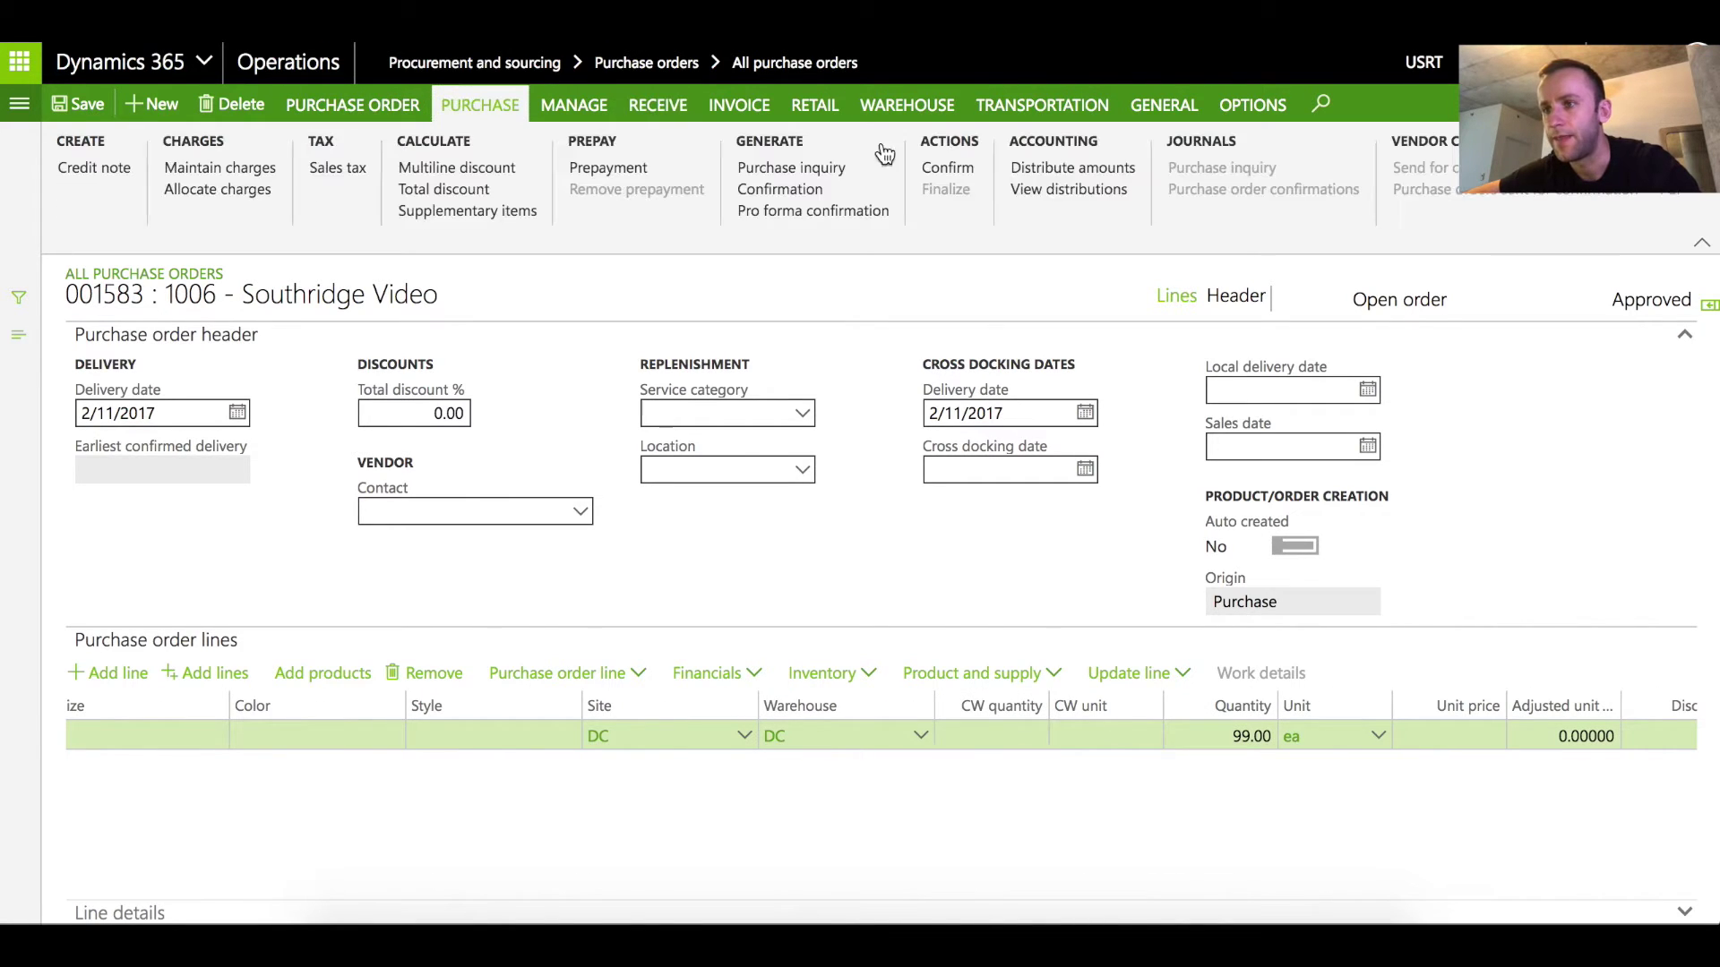
left_click(941, 170)
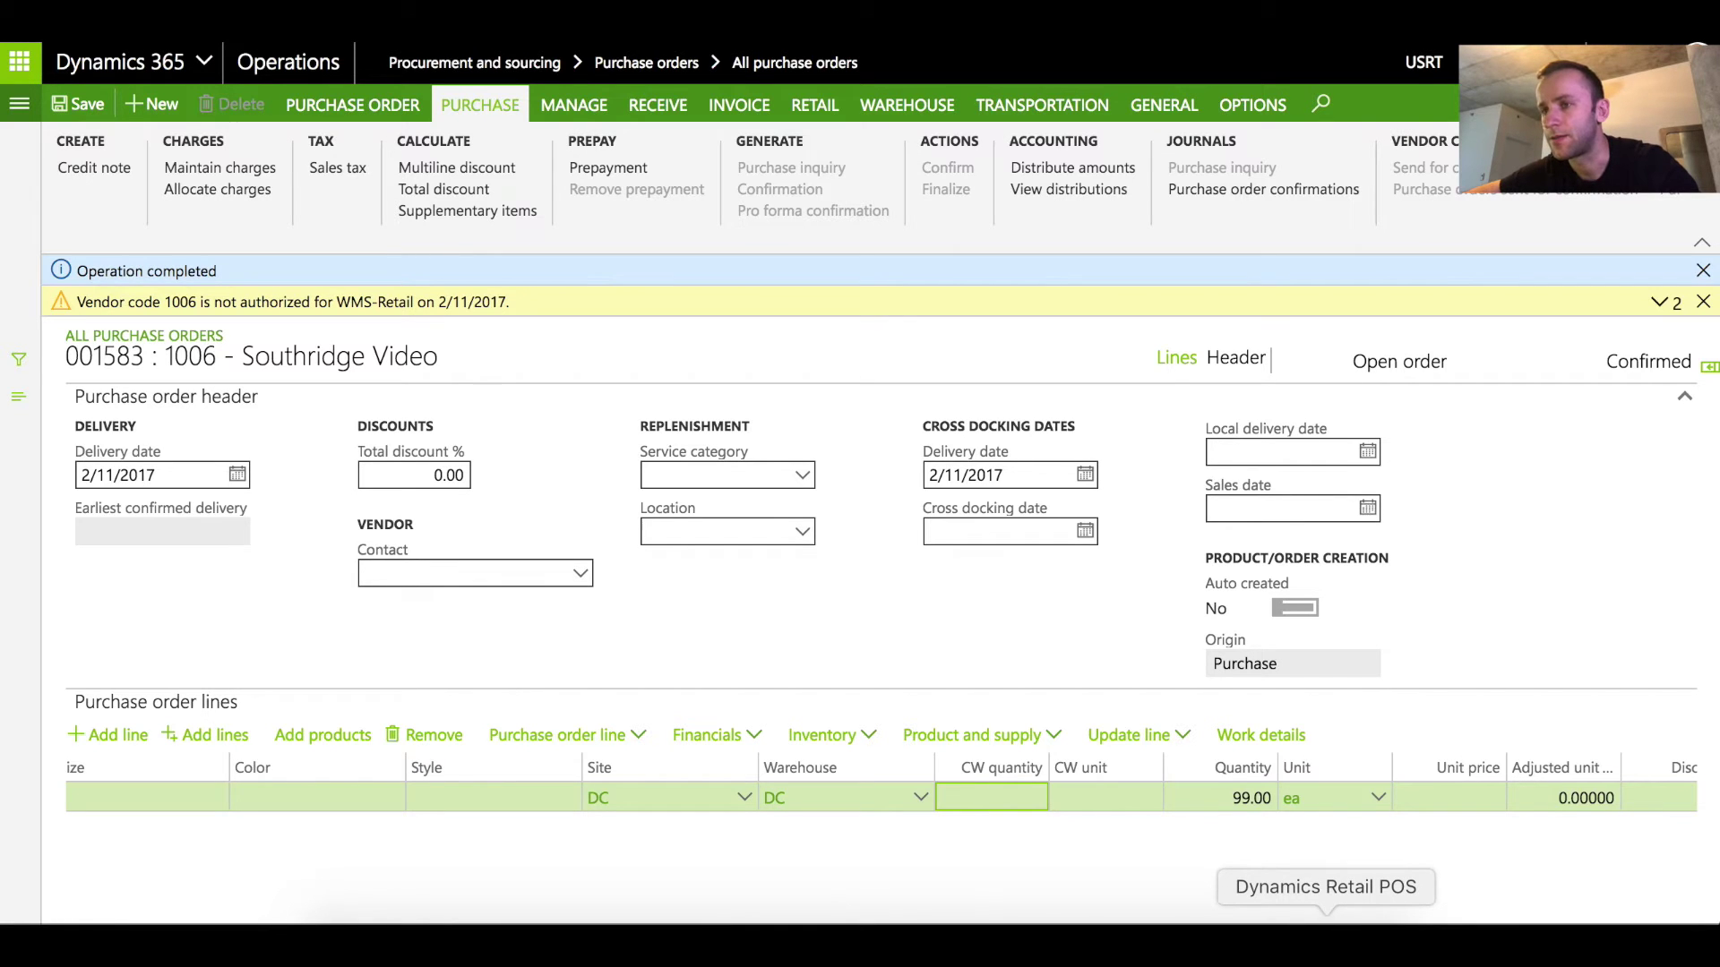
left_click(1327, 923)
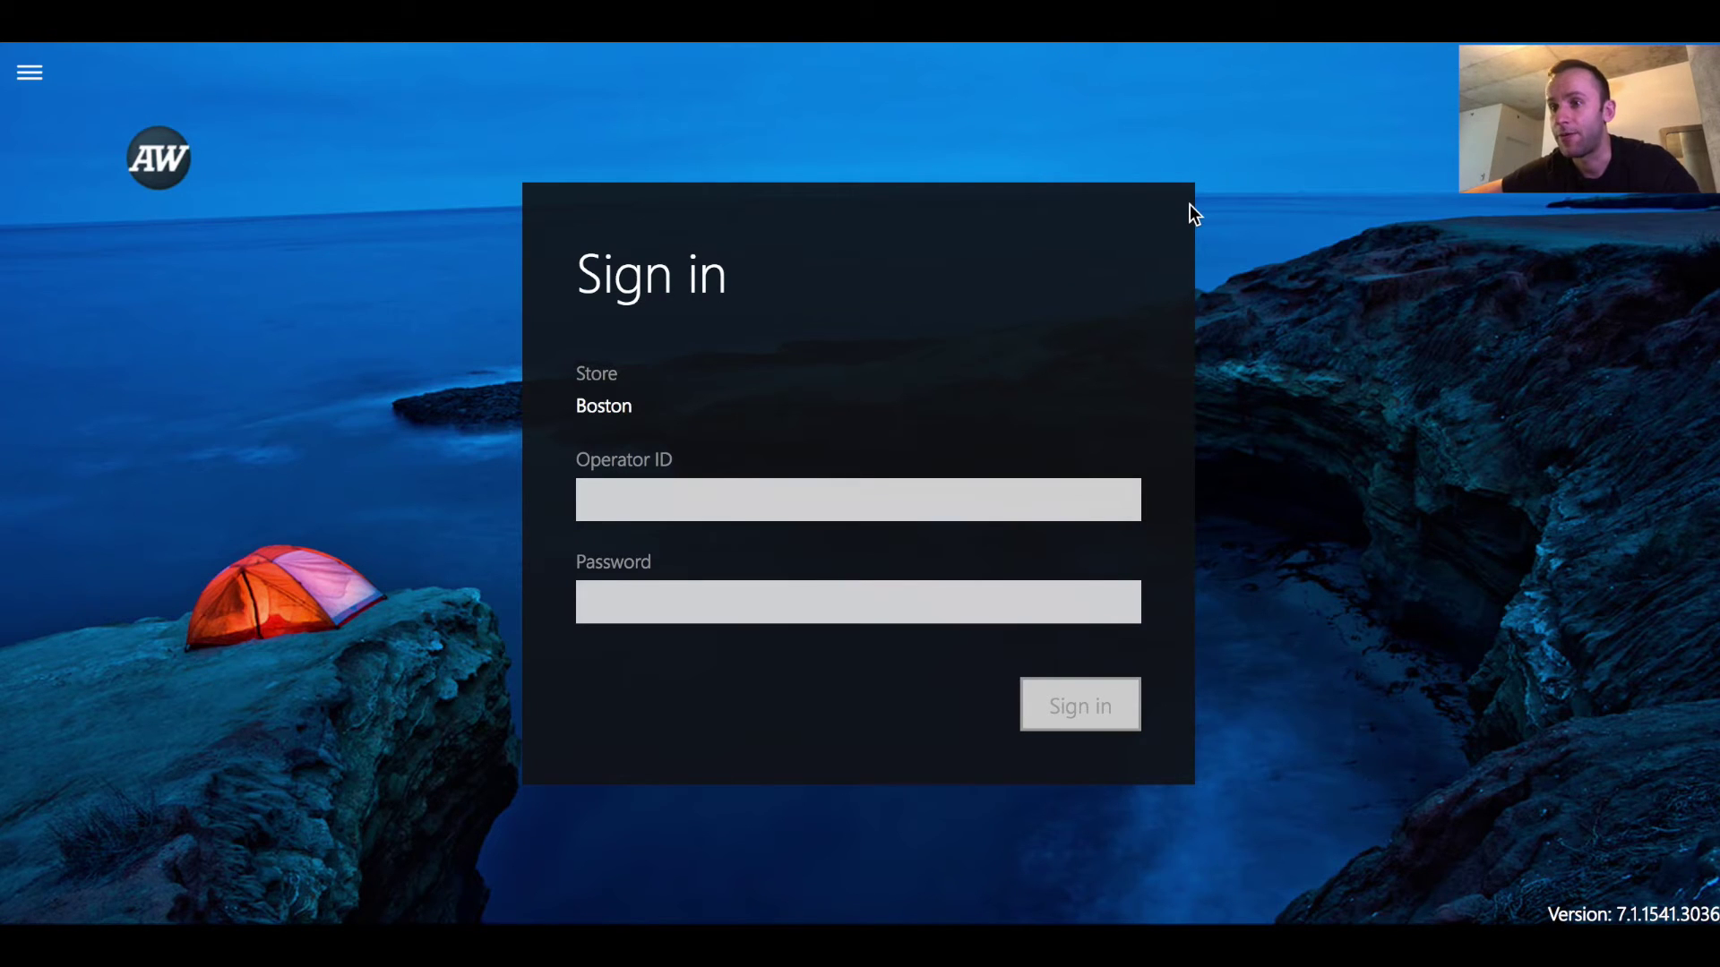
Sign in to Cloud POS with the store operator ID and password
left_click(750, 495)
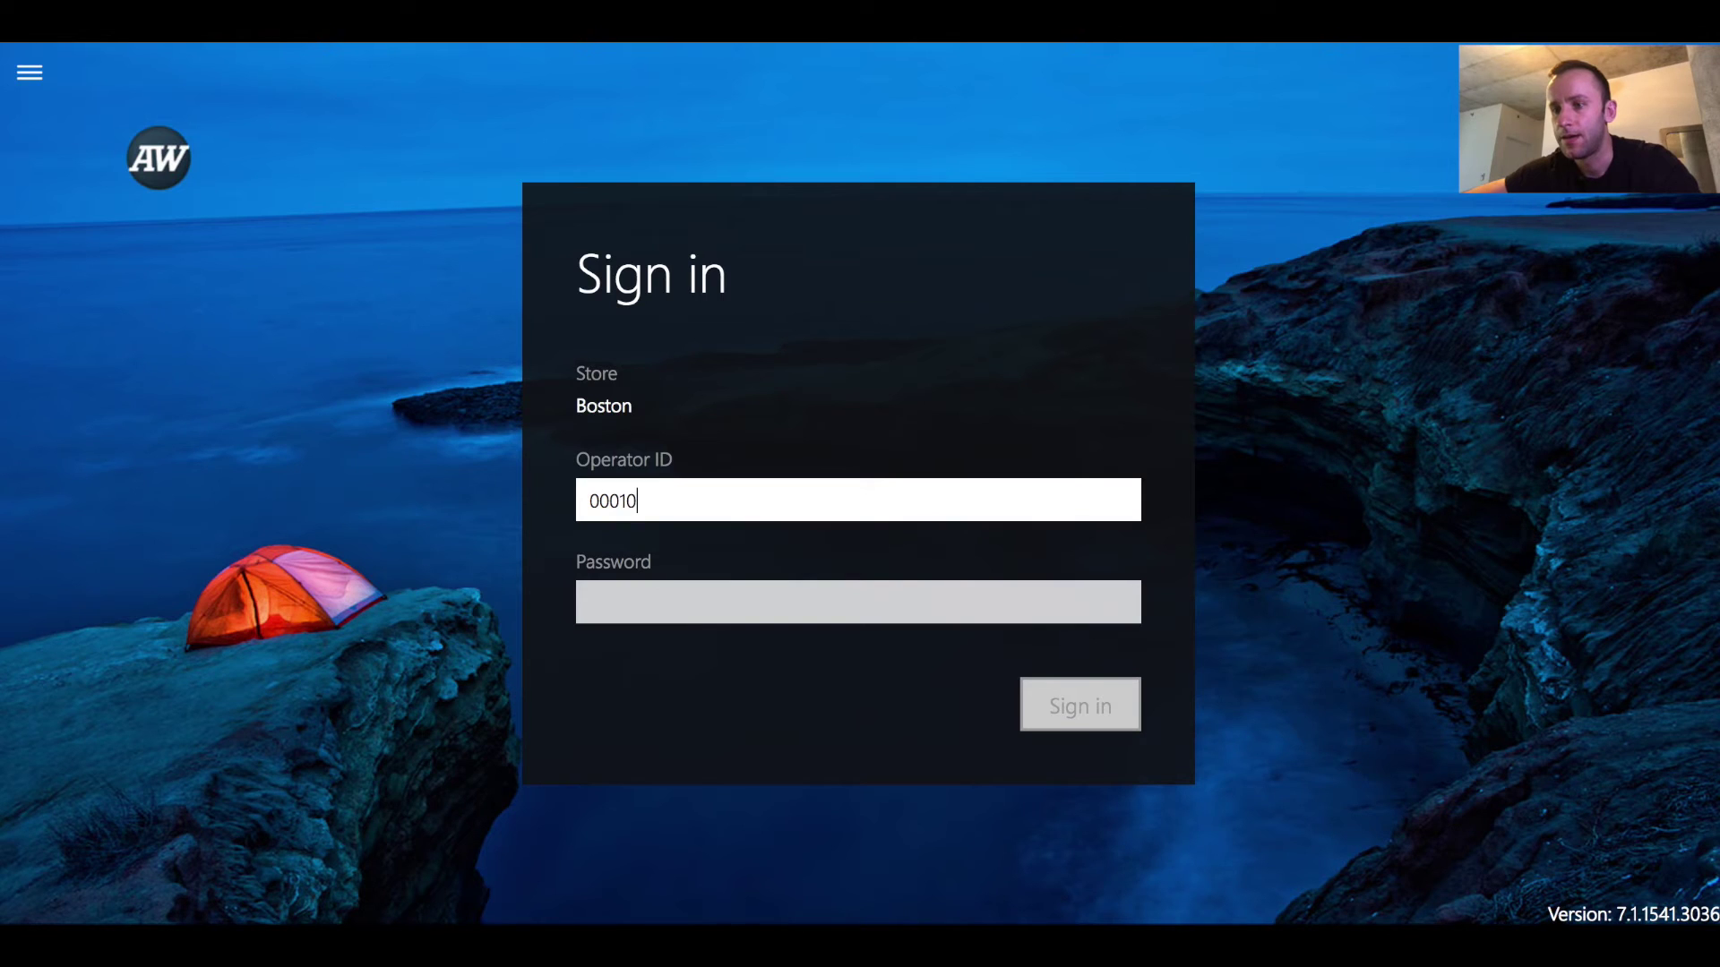
key("BackSpace")
key("Tab")
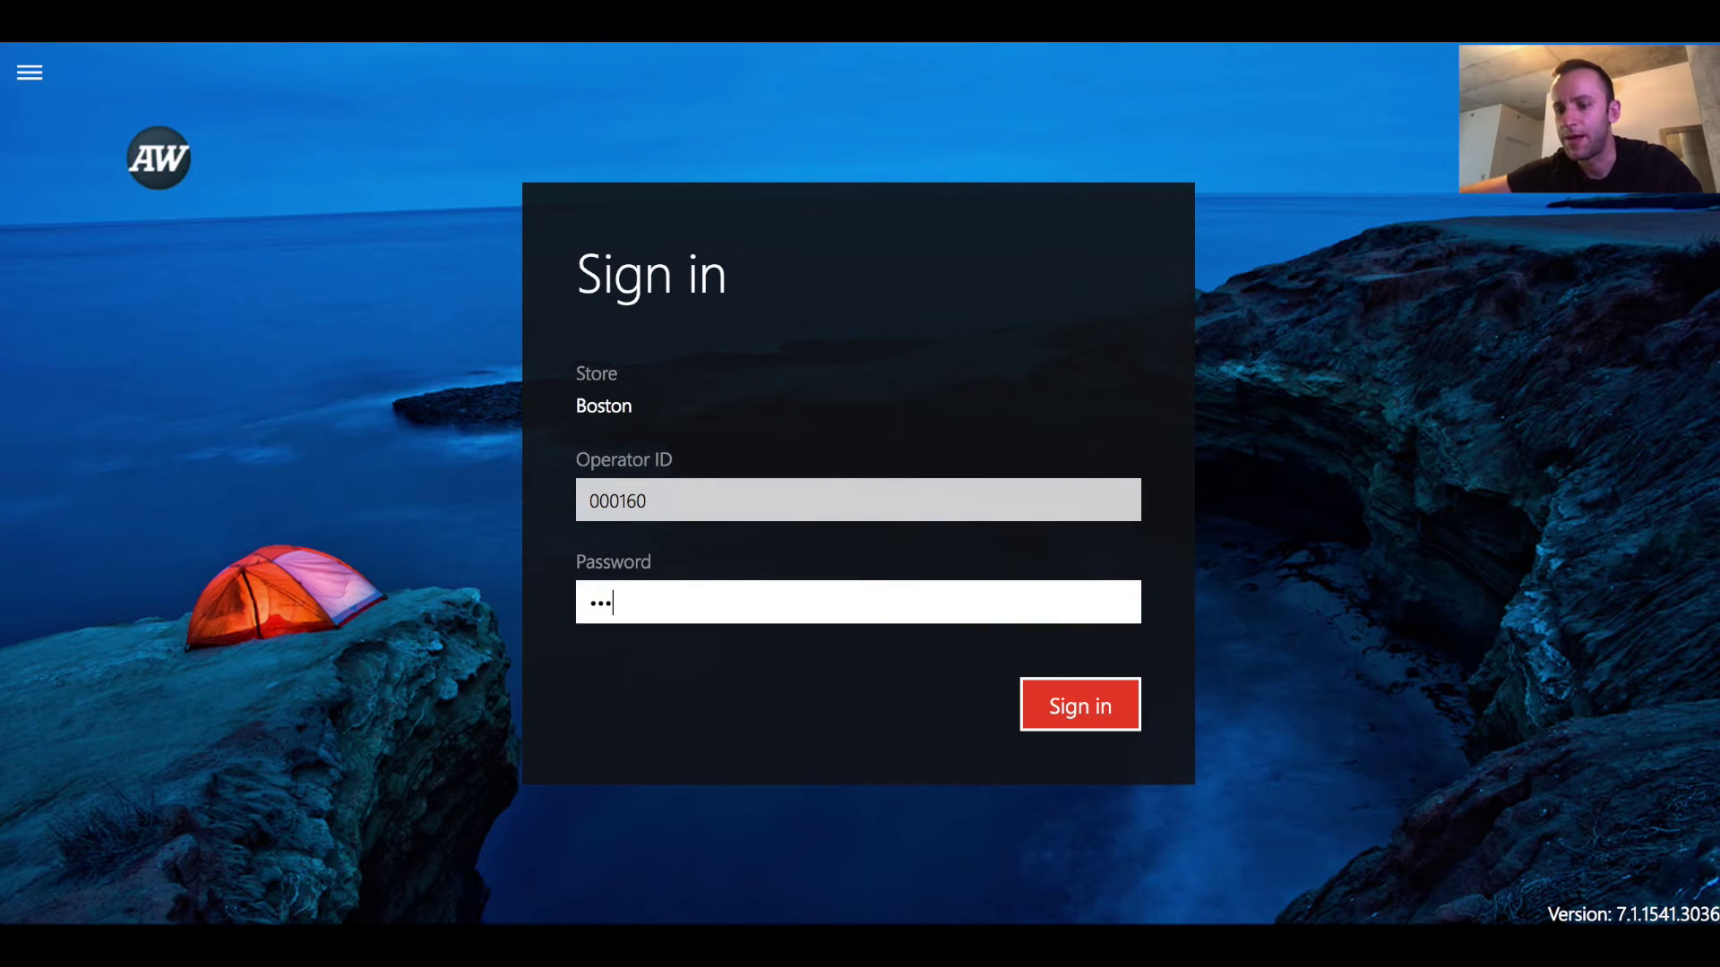
key("BackSpace")
key("BackSpace")
key("BackSpace")
key("BackSpace")
key("BackSpace")
key("BackSpace")
key("BackSpace")
key("BackSpace")
key("BackSpace")
key("BackSpace")
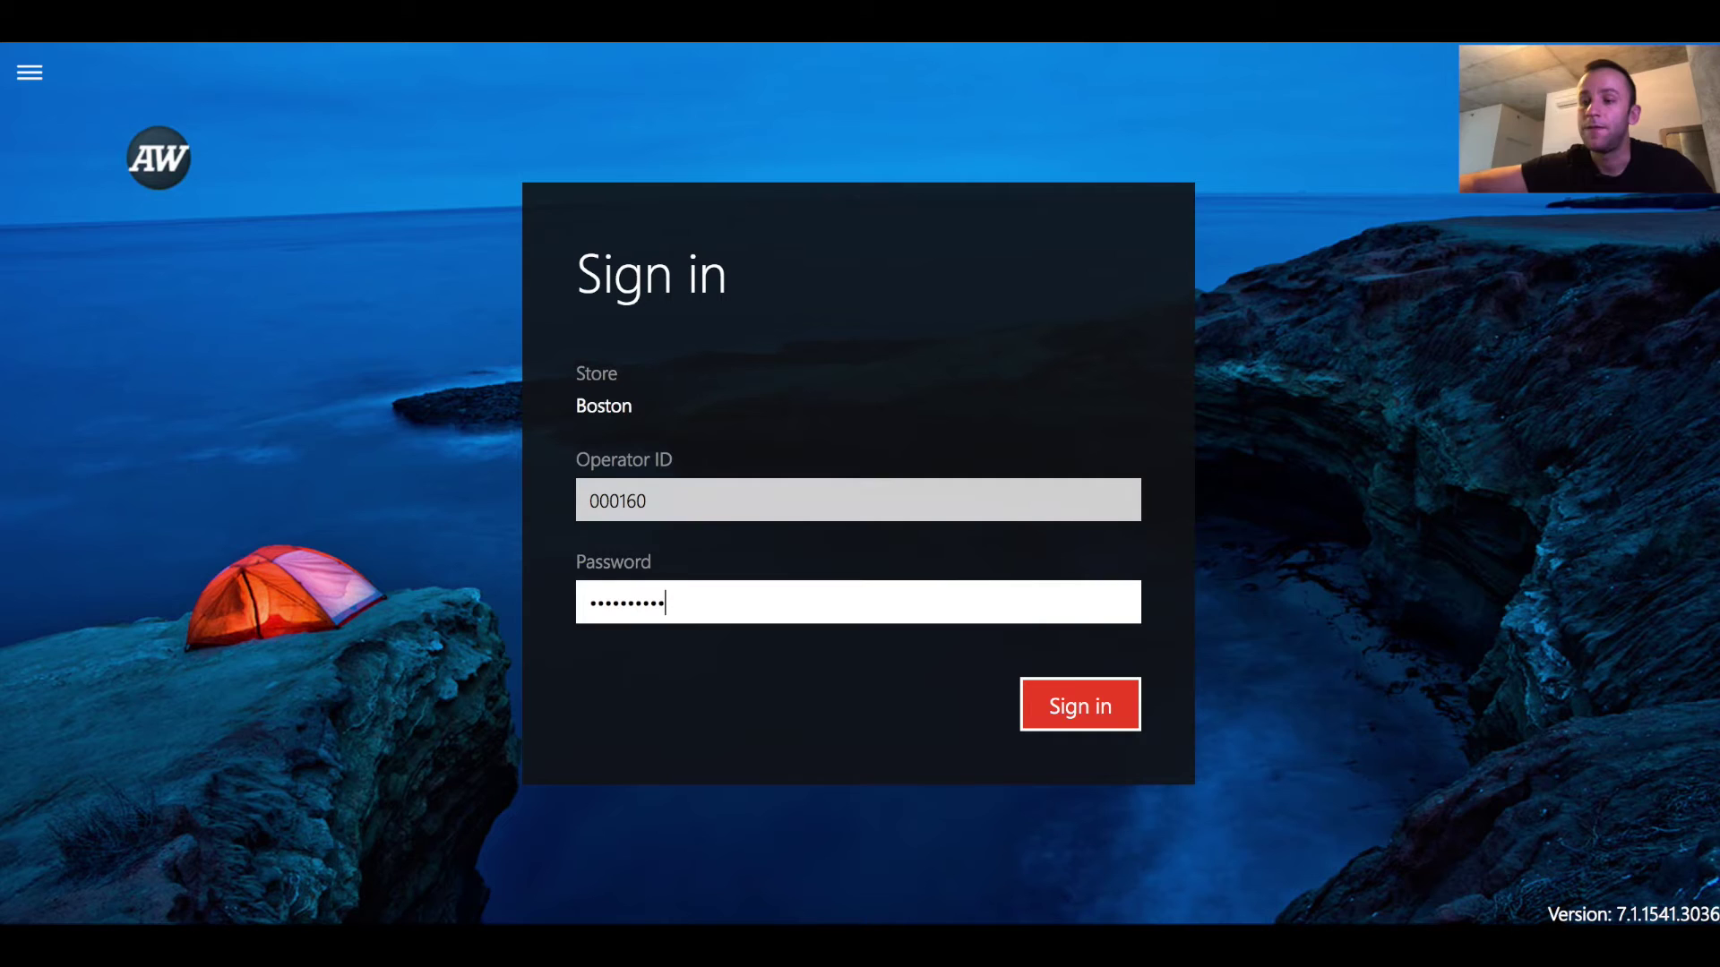
key("BackSpace")
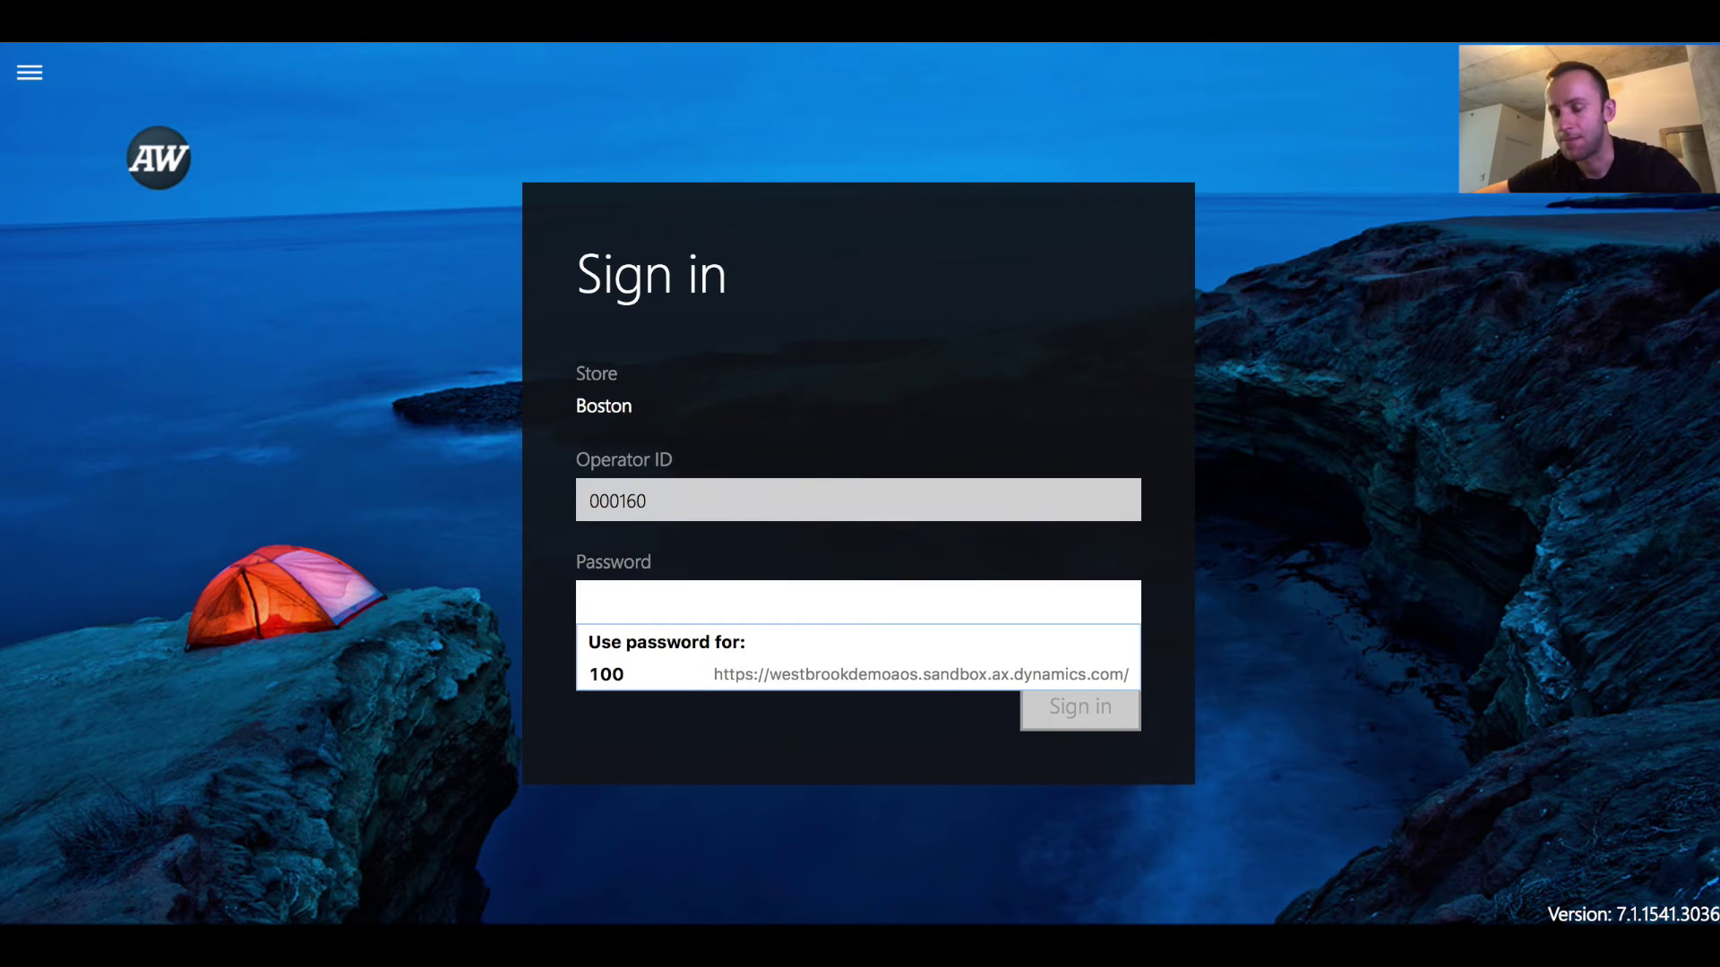
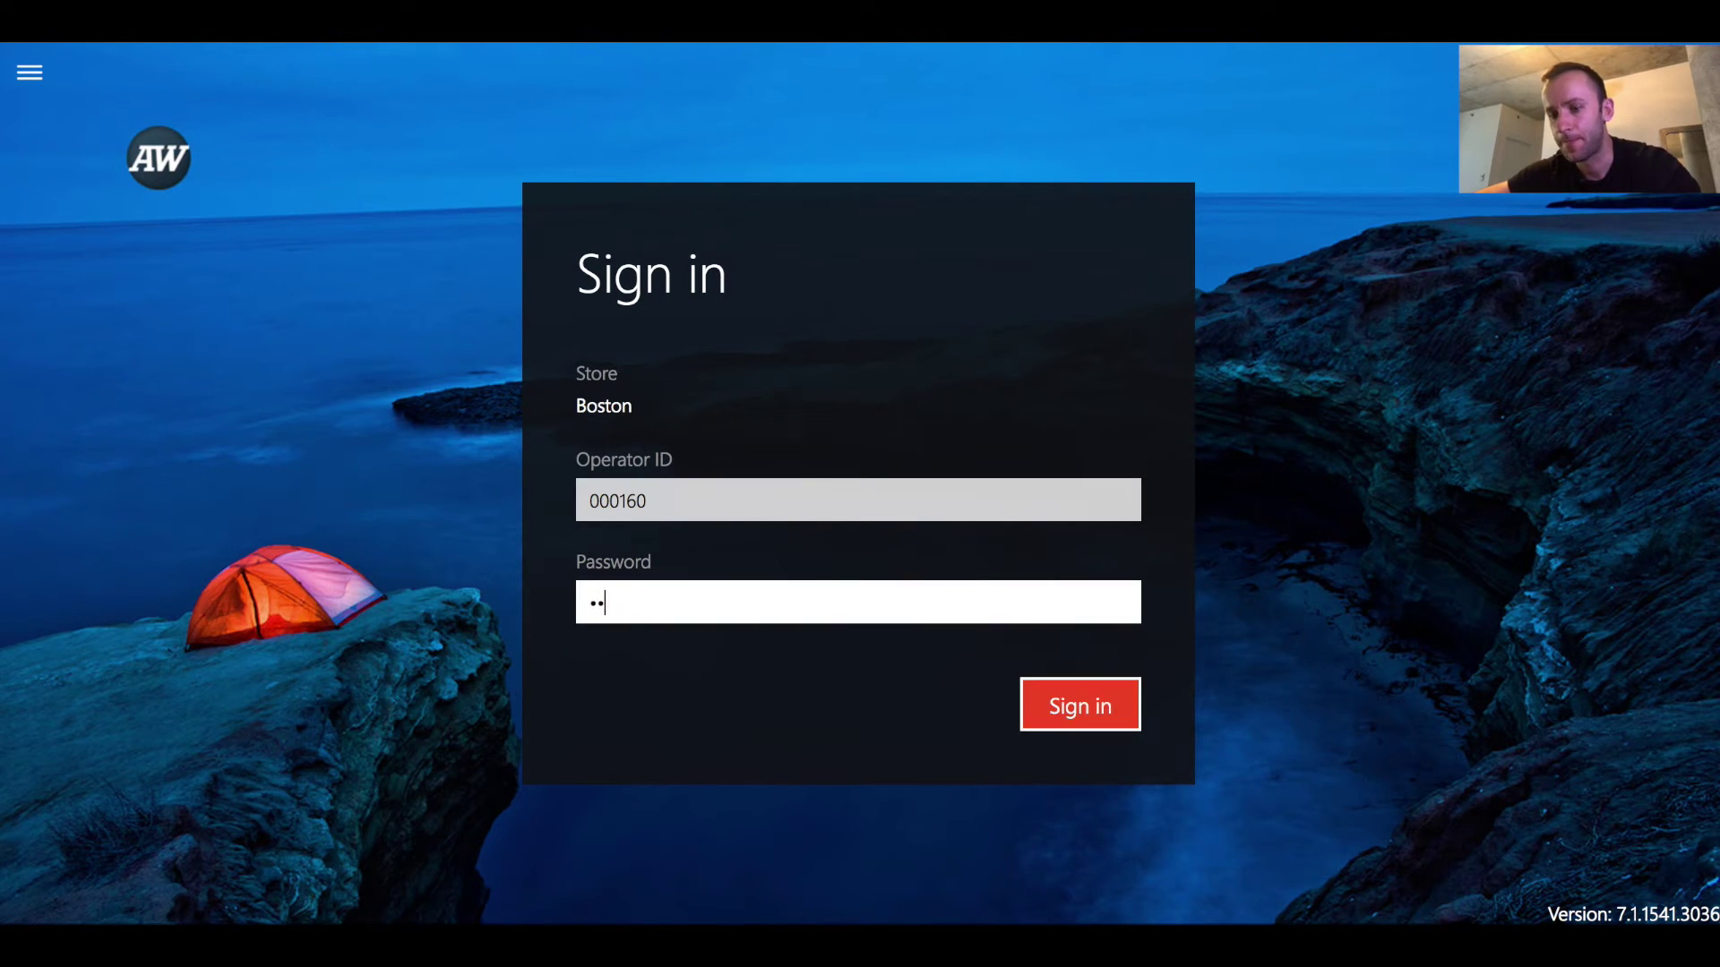
key("Return")
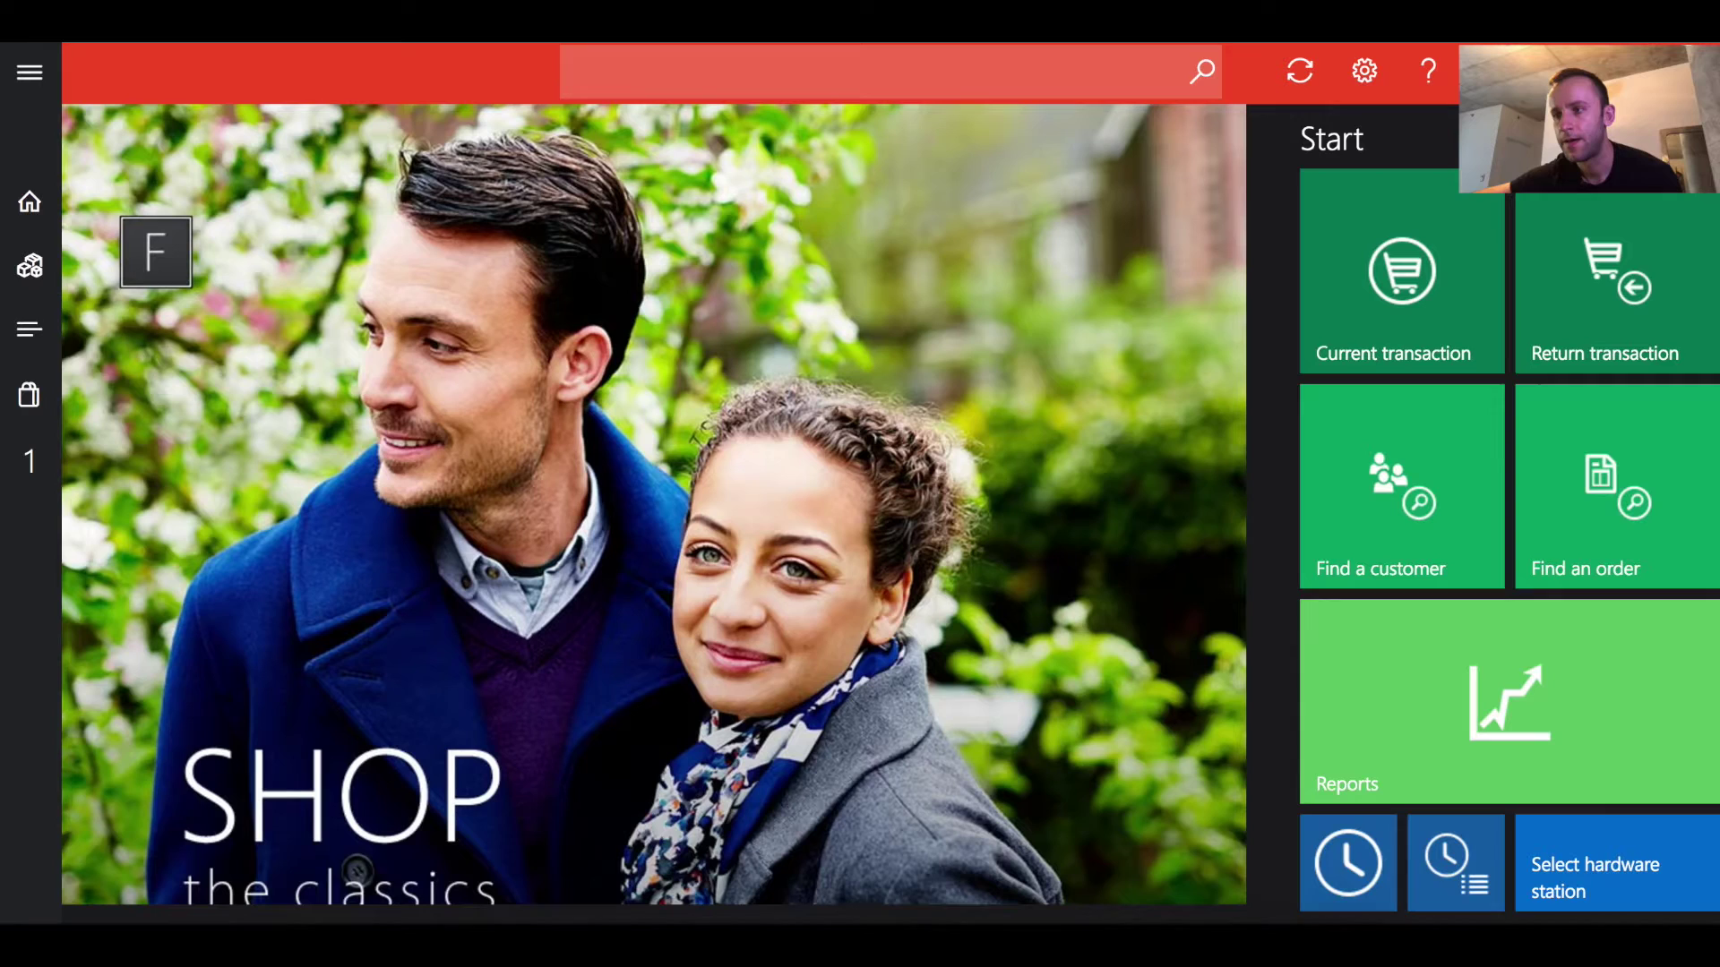
In Picking and receiving, select purchase order 001583 and open its lines for editing
scroll(926, 581, "right", 10)
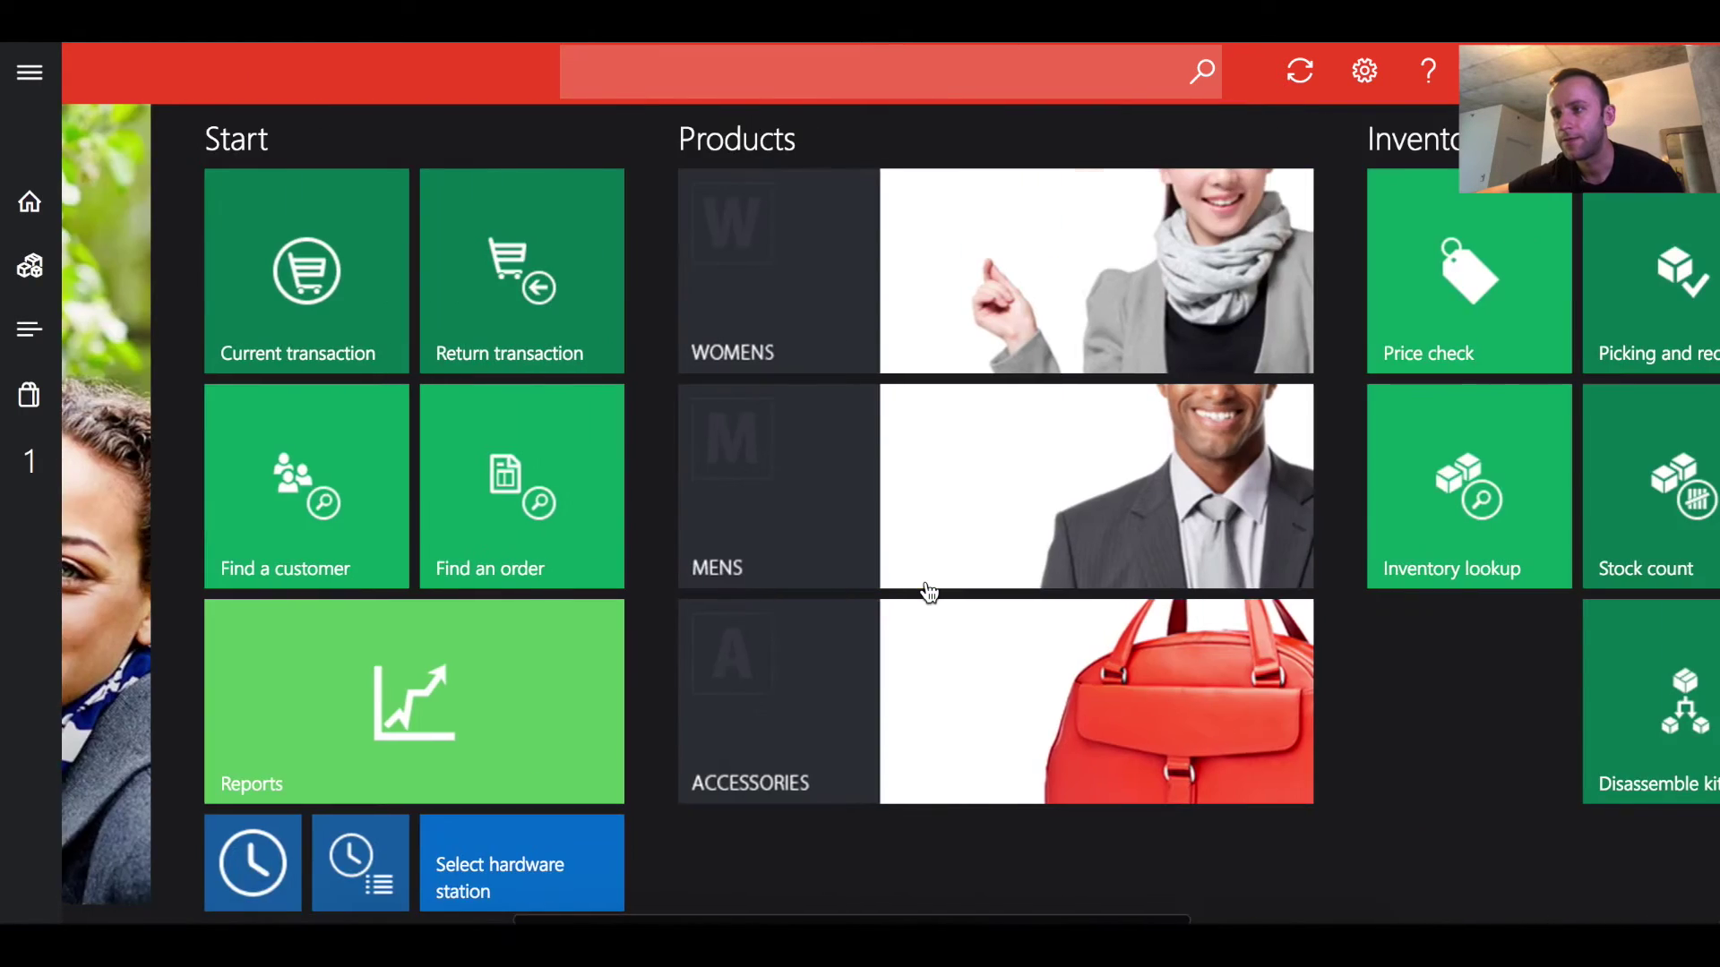
scroll(927, 580, "right", 1)
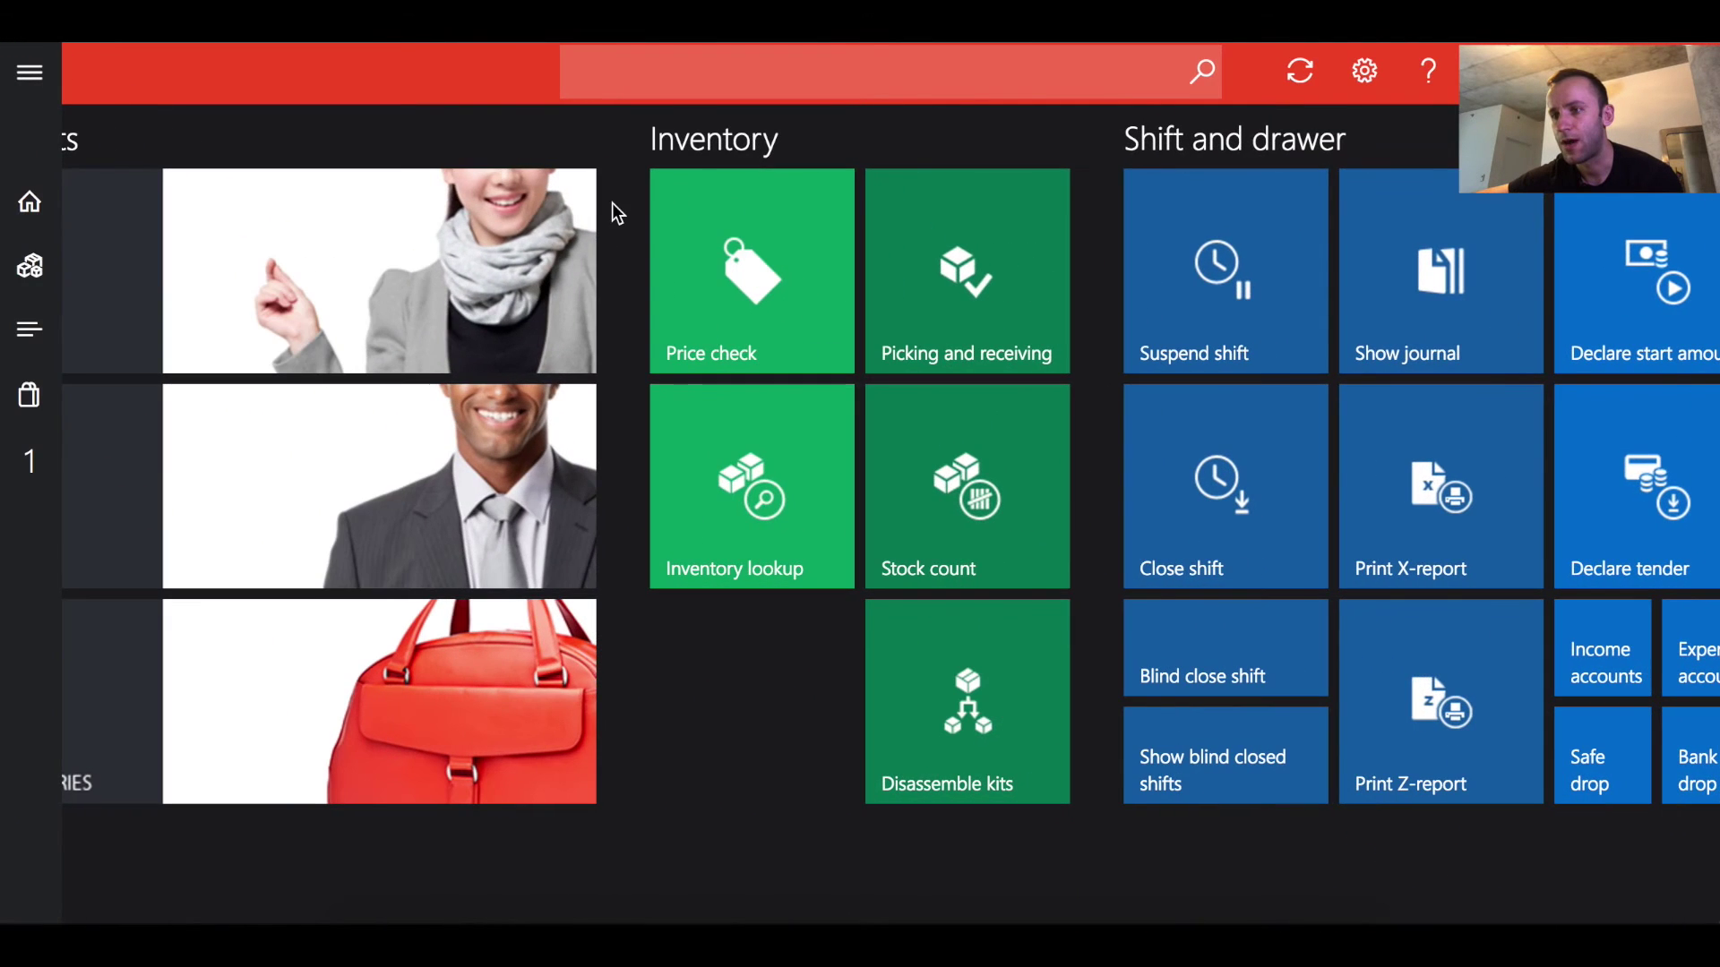
left_click(885, 255)
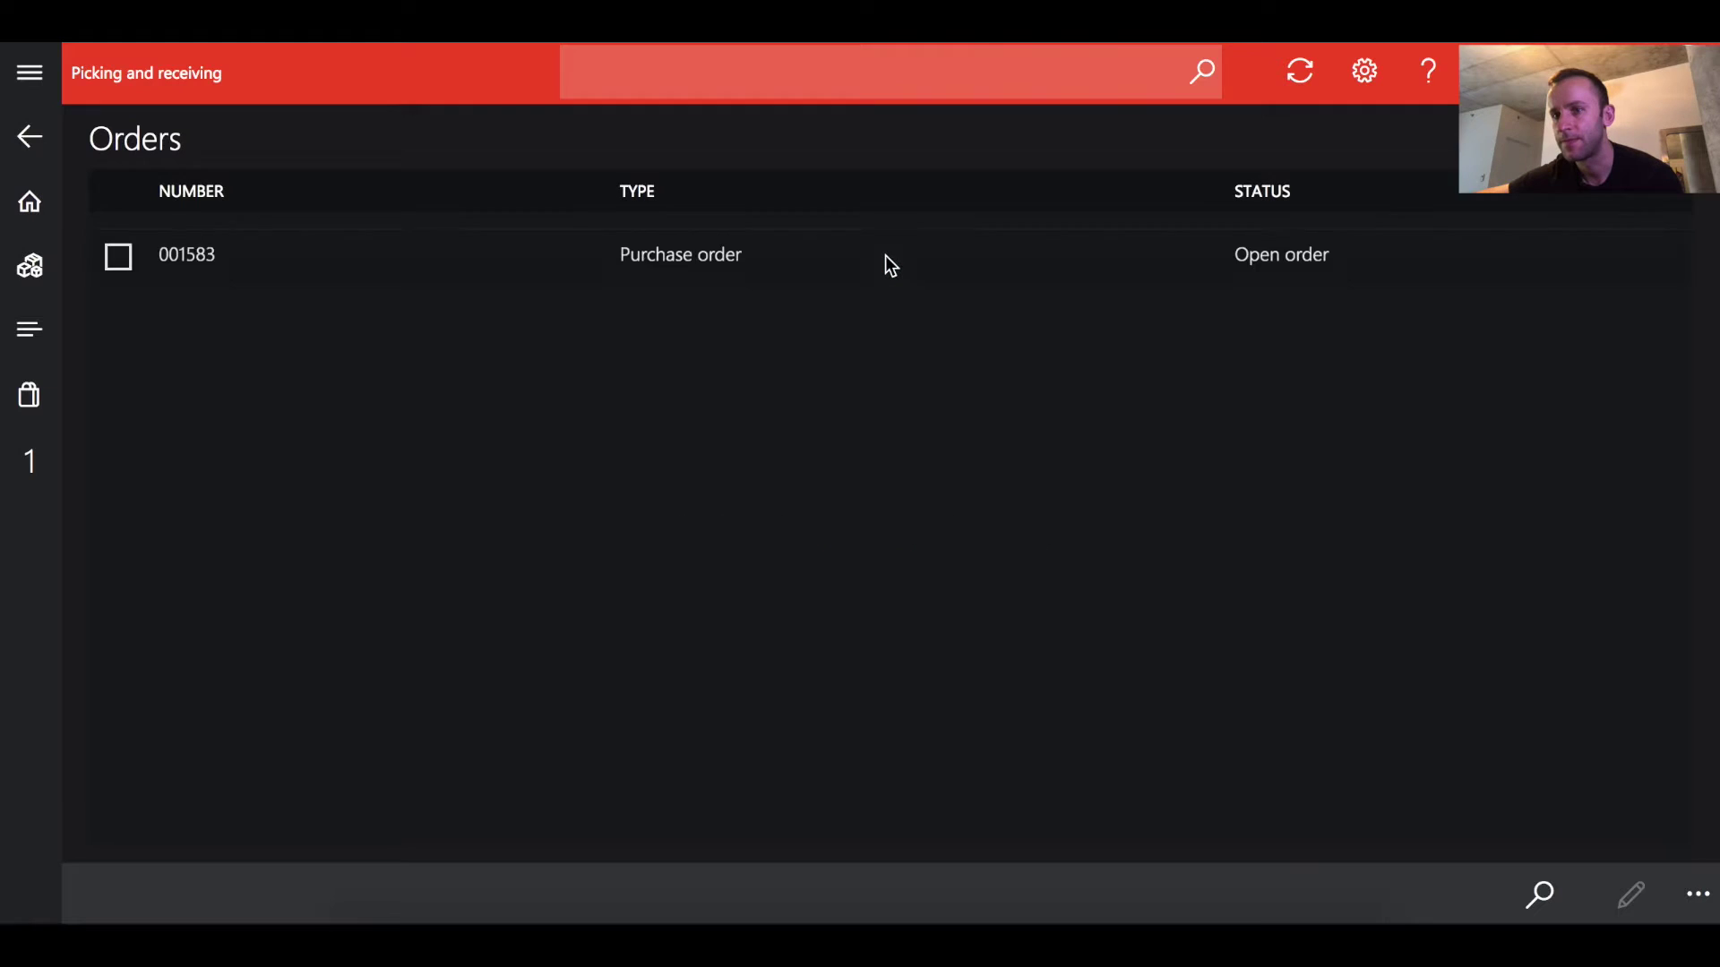
left_click(492, 215)
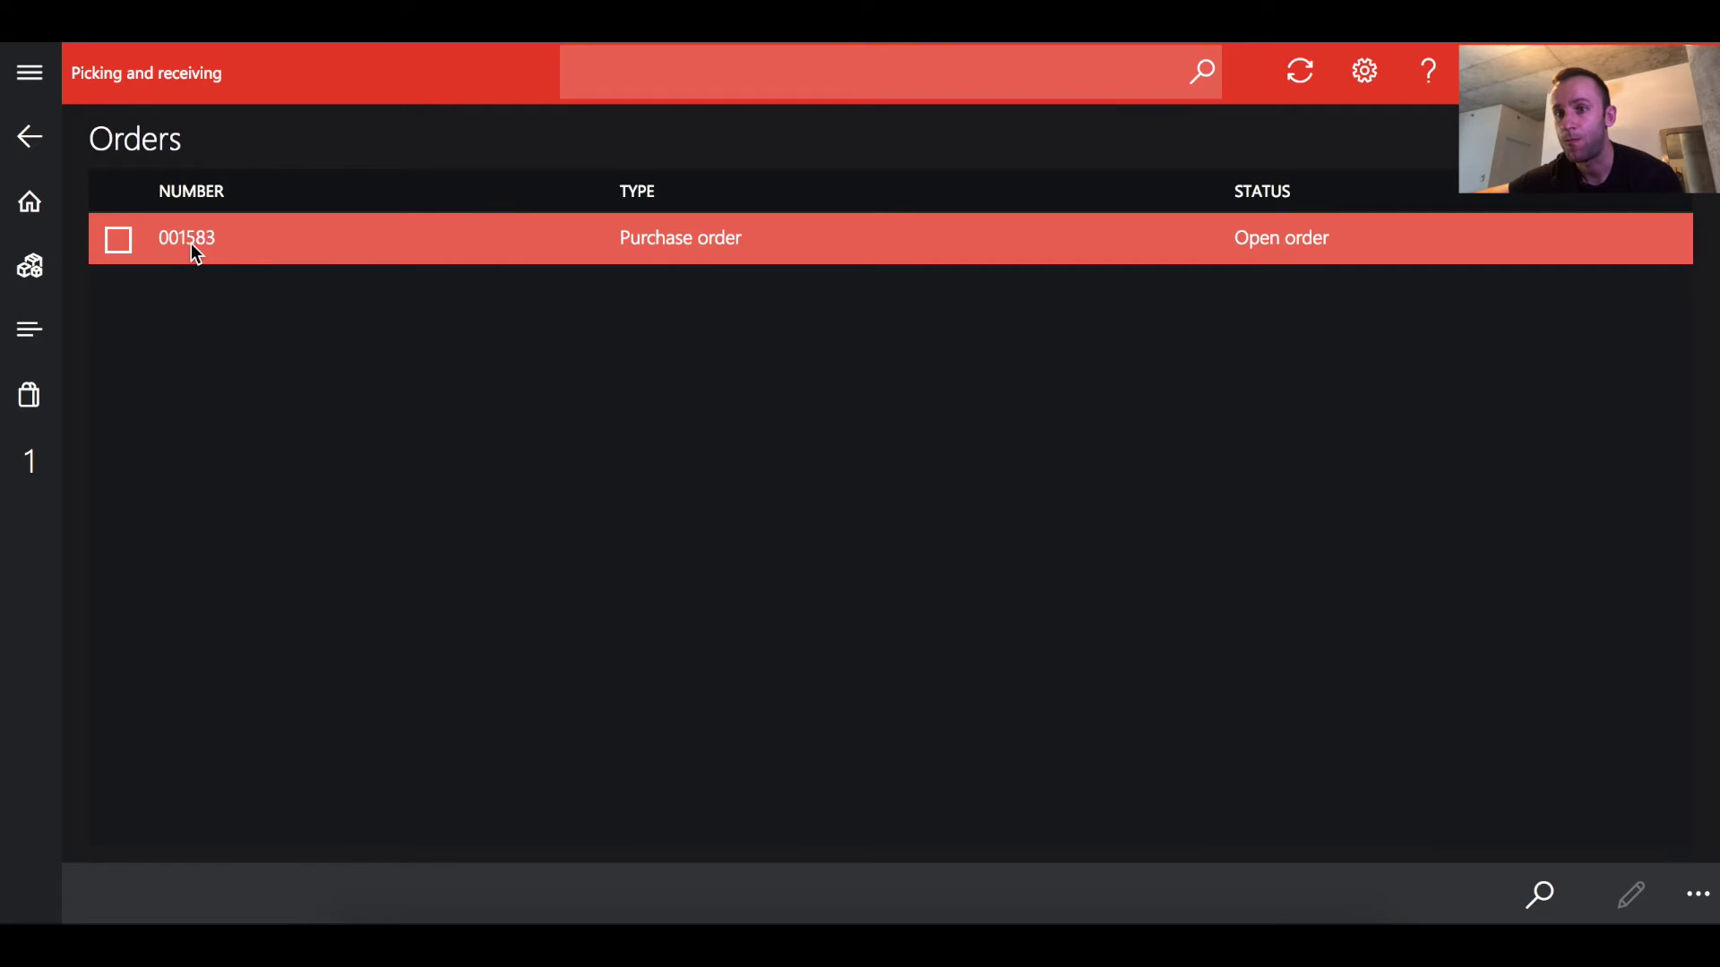
left_click(117, 240)
left_click(1697, 893)
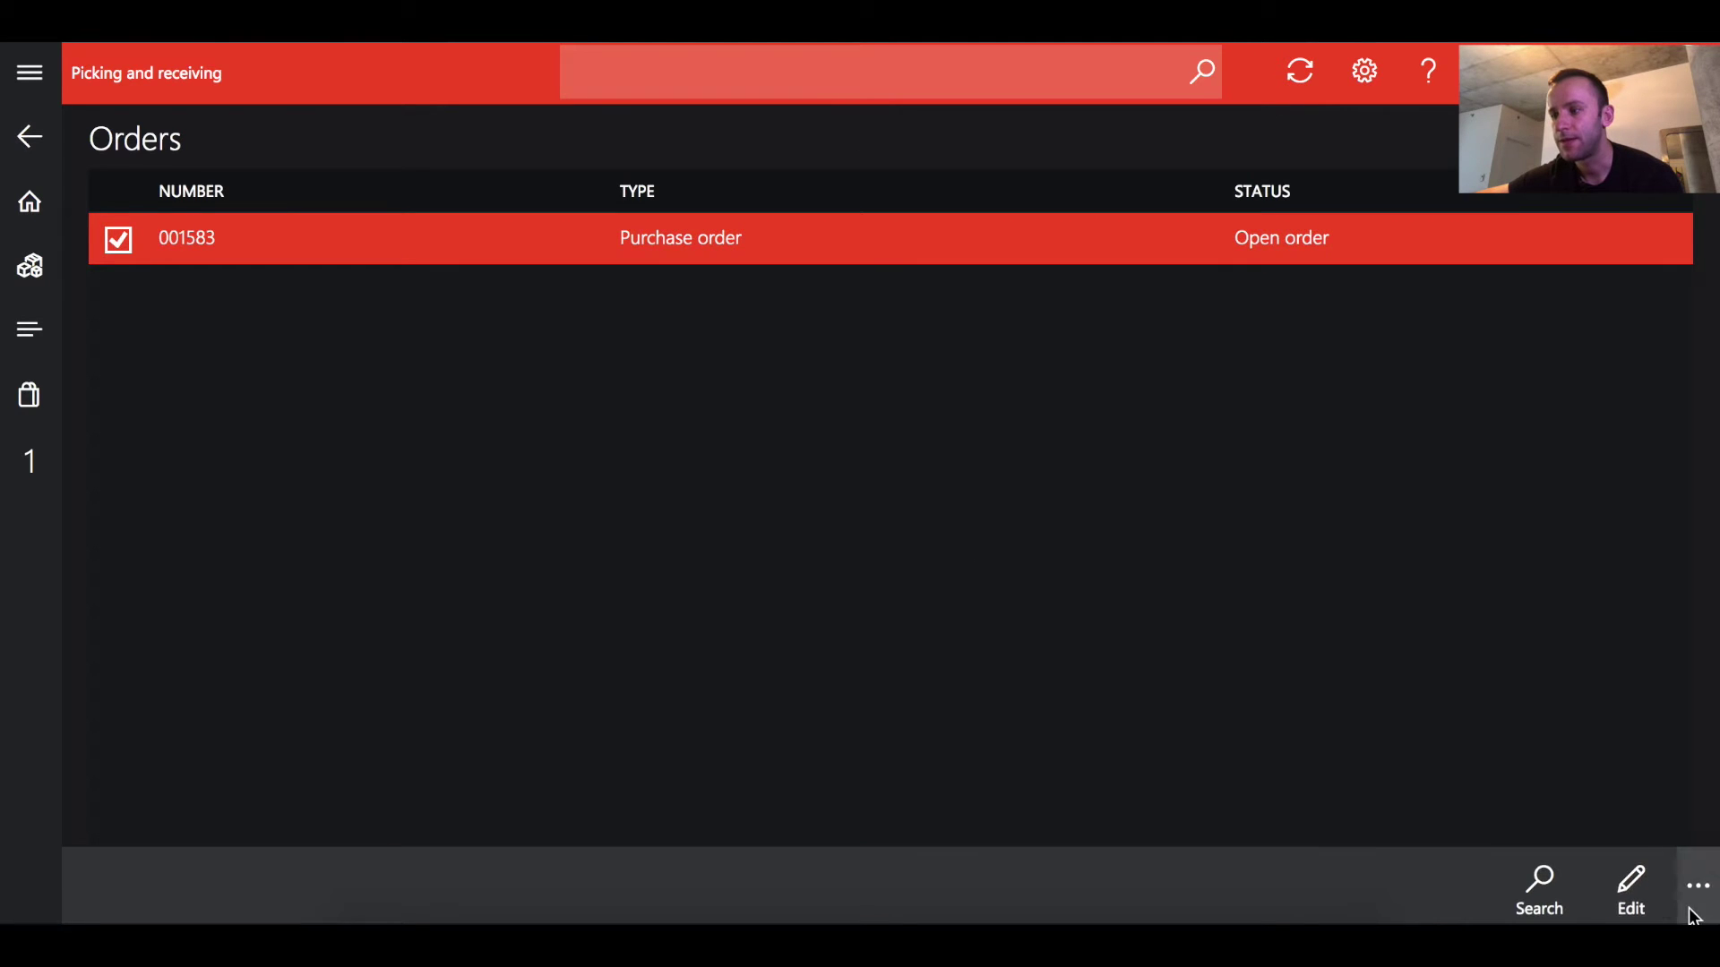
left_click(1630, 882)
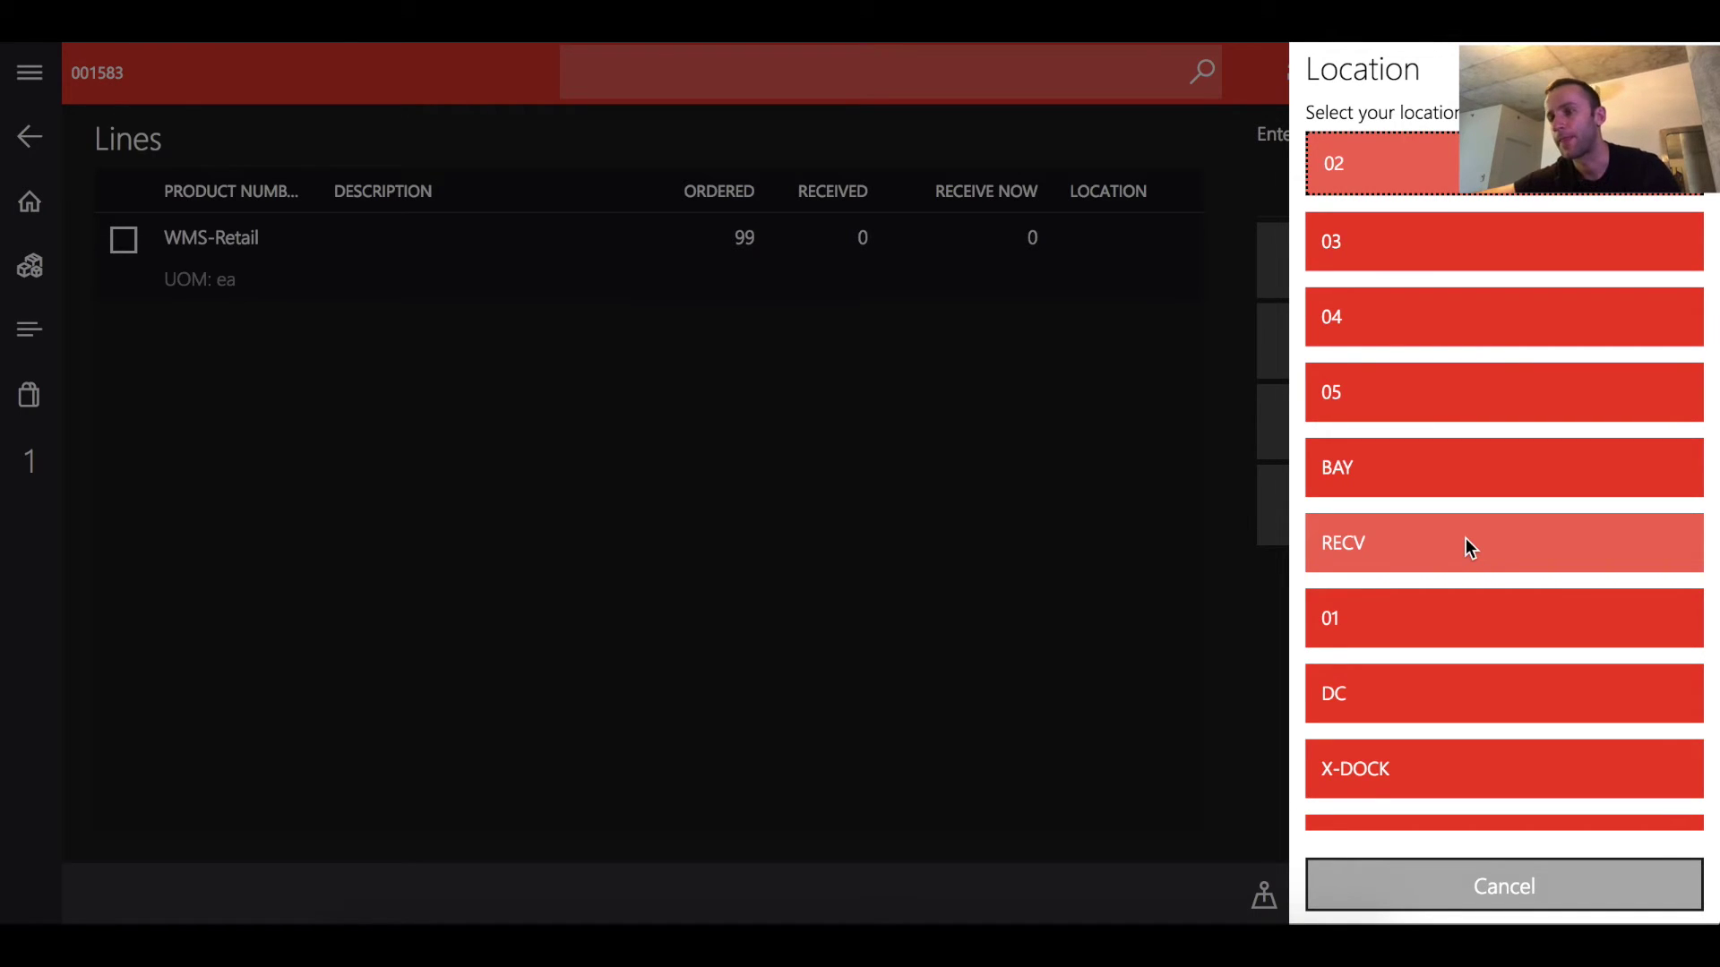
Set location RECV and receive-now quantity 99 on the WMS-Retail line, then commit
left_click(1465, 540)
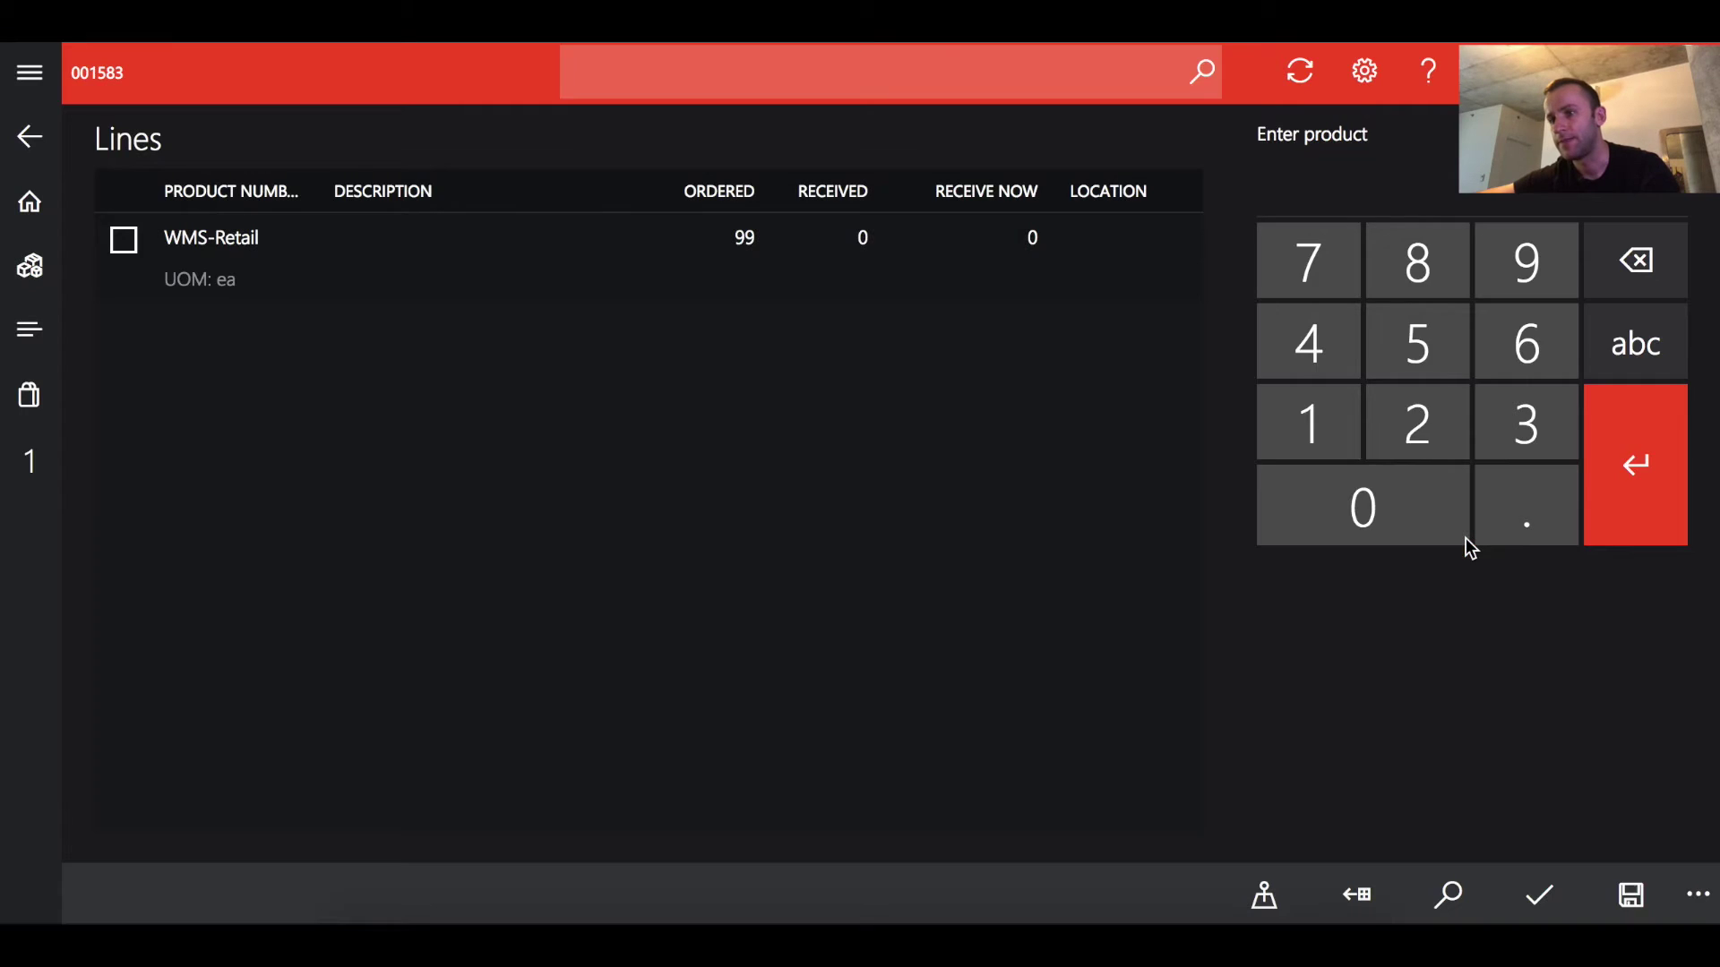
left_click(383, 272)
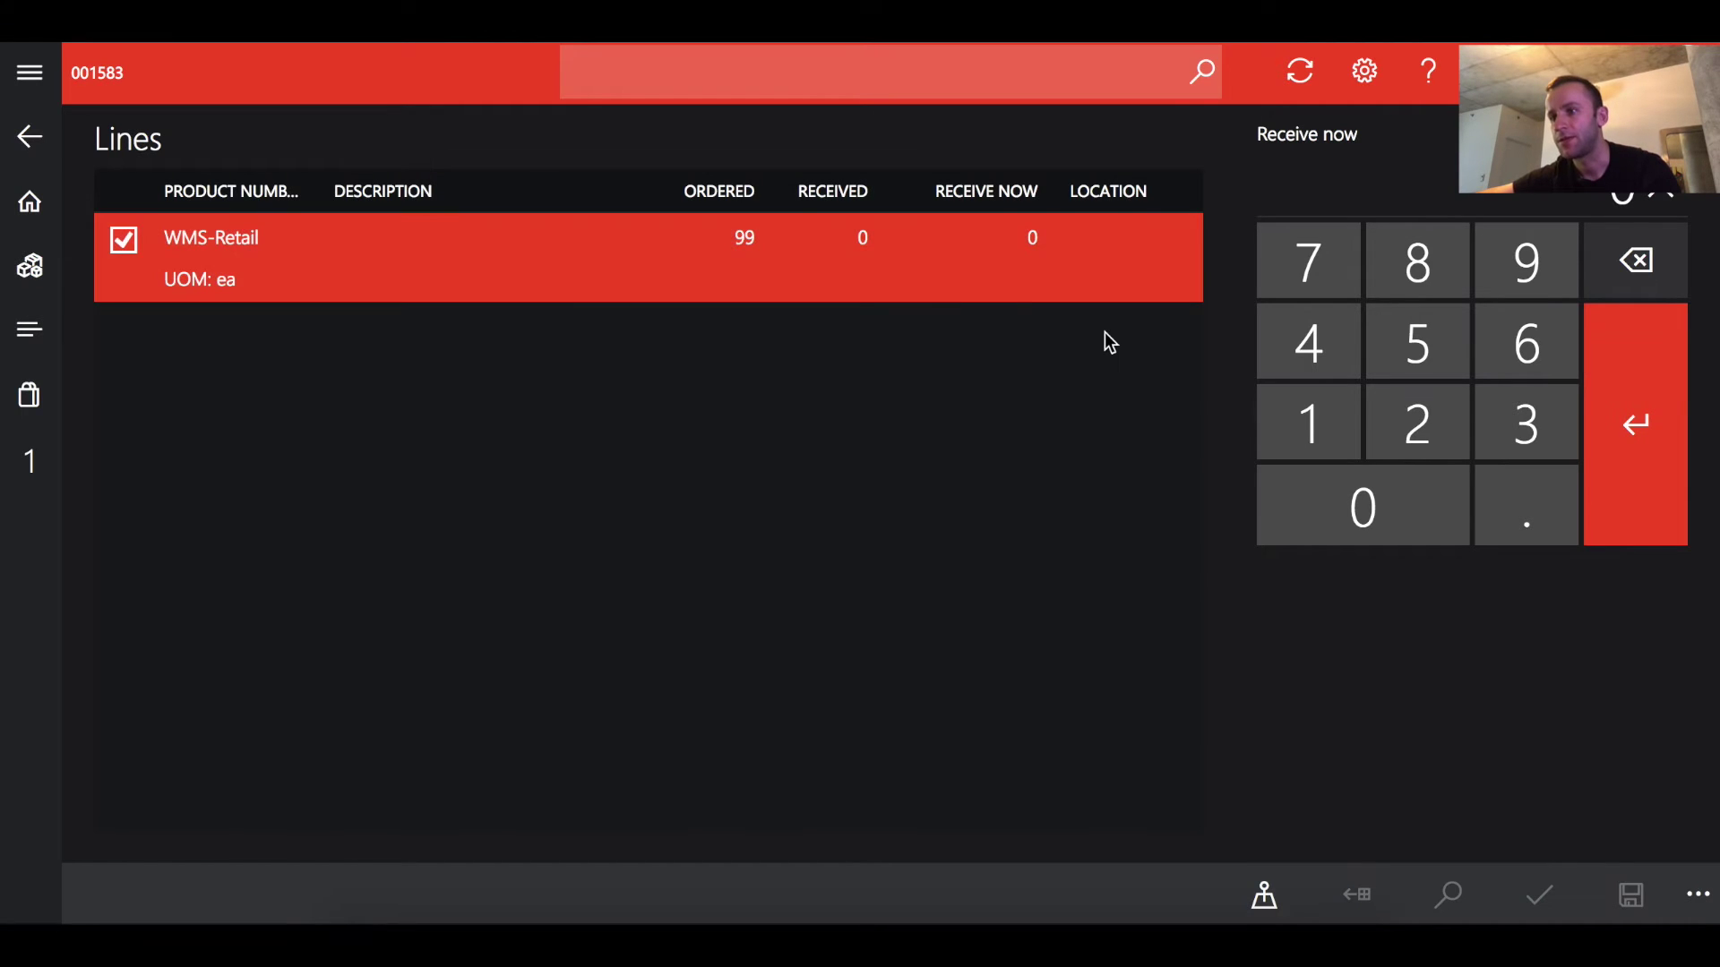
left_click(1514, 274)
left_click(1515, 271)
left_click(1611, 410)
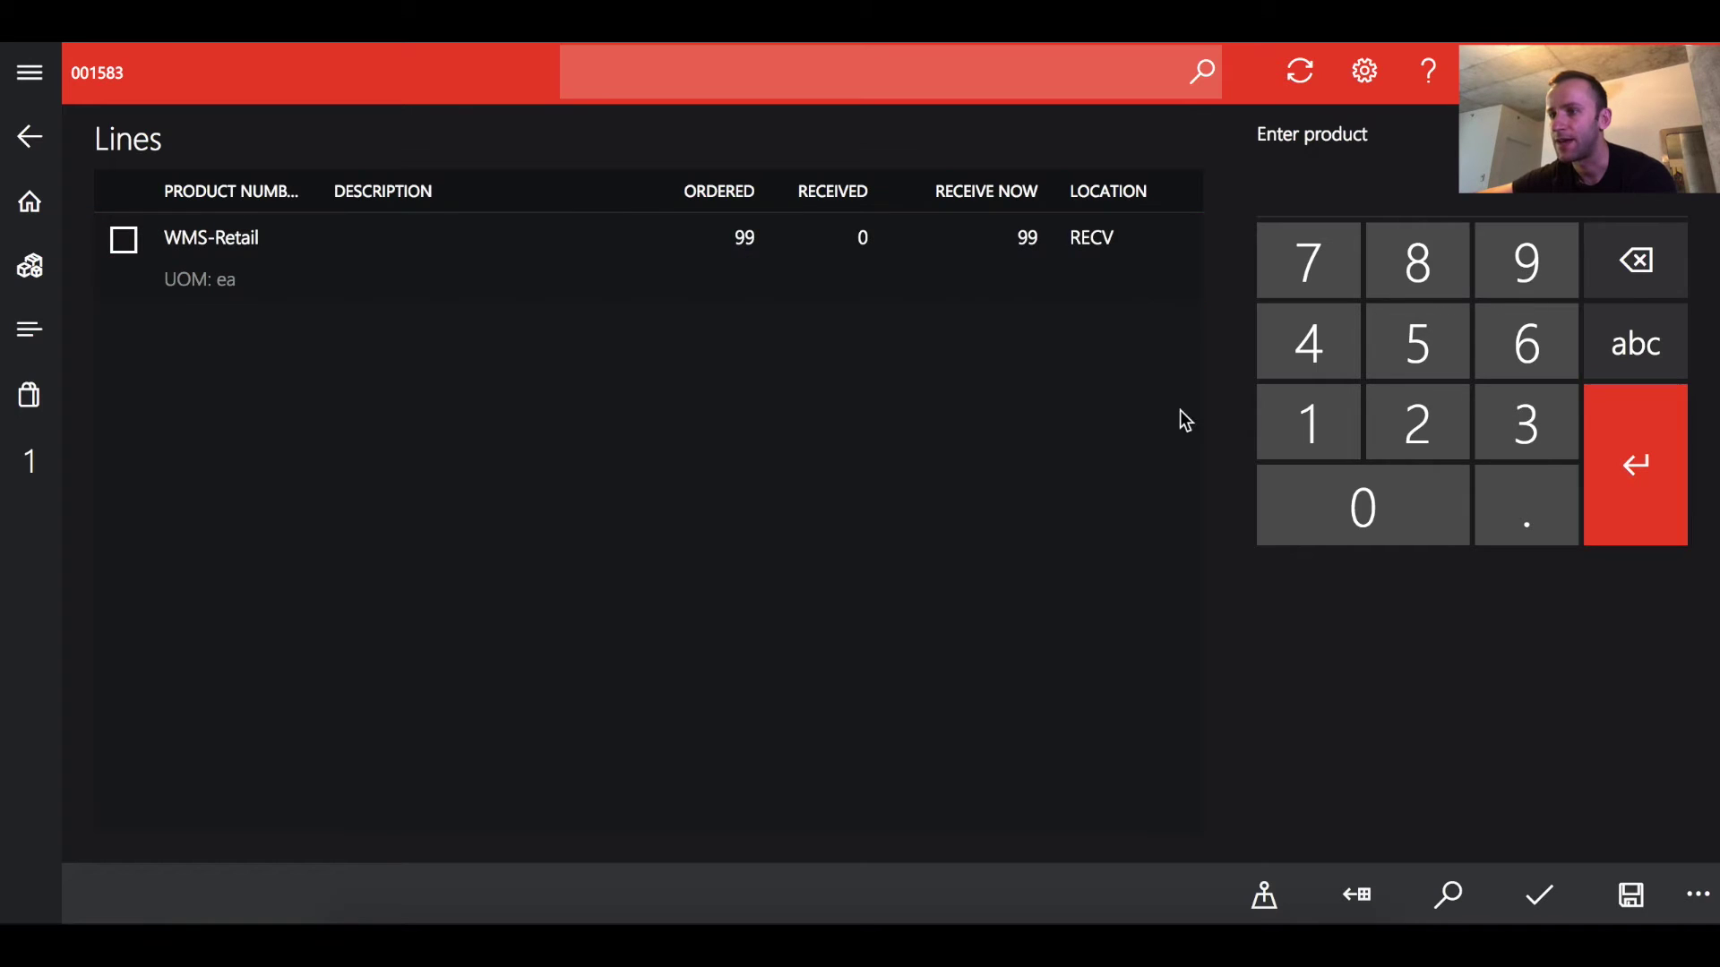
left_click(1689, 903)
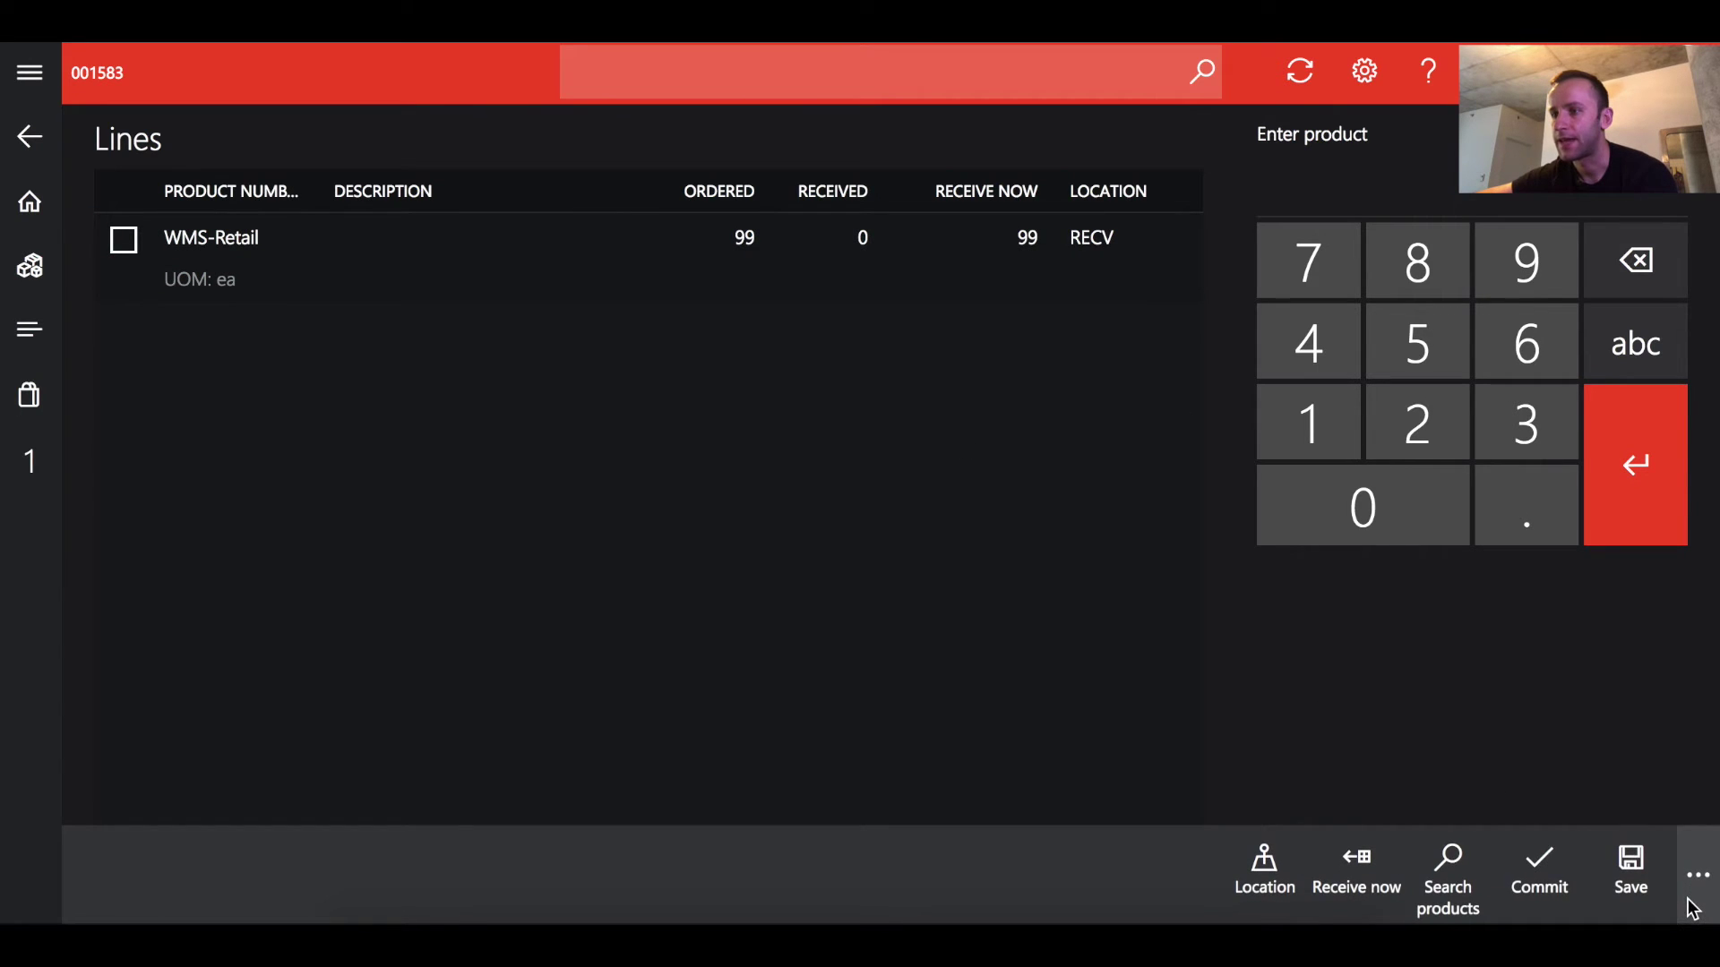
left_click(1549, 867)
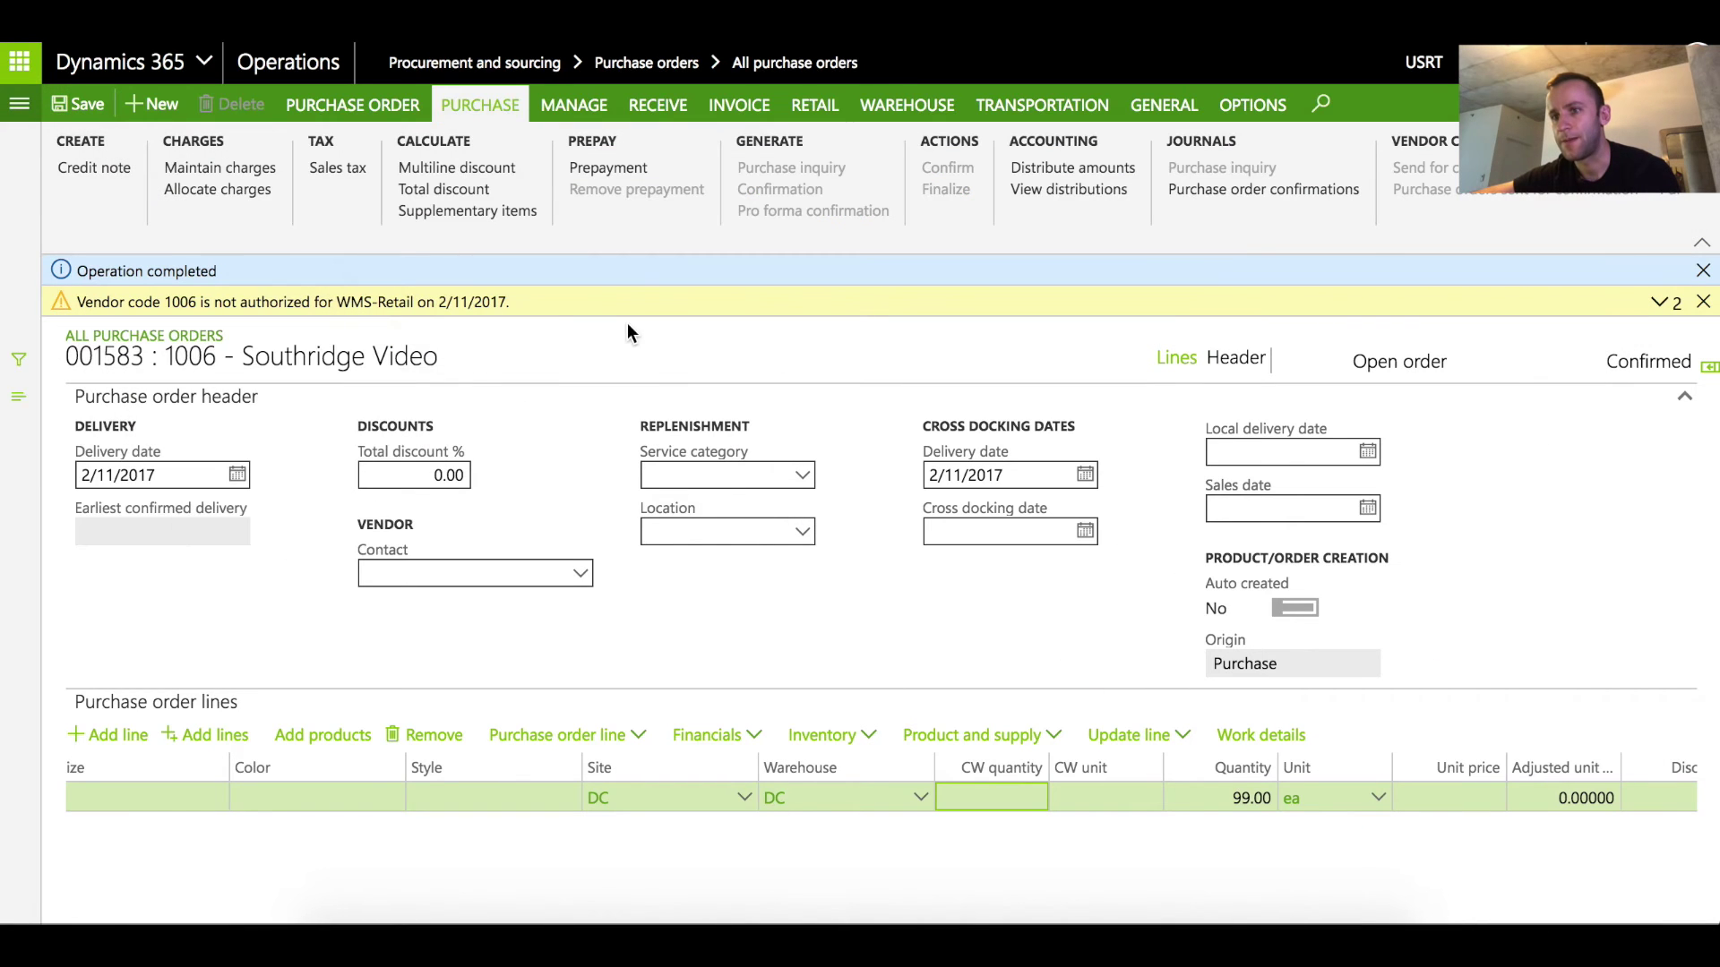
Open order 001583's product receipt journal lines, showing 99 received into DC
left_click(657, 105)
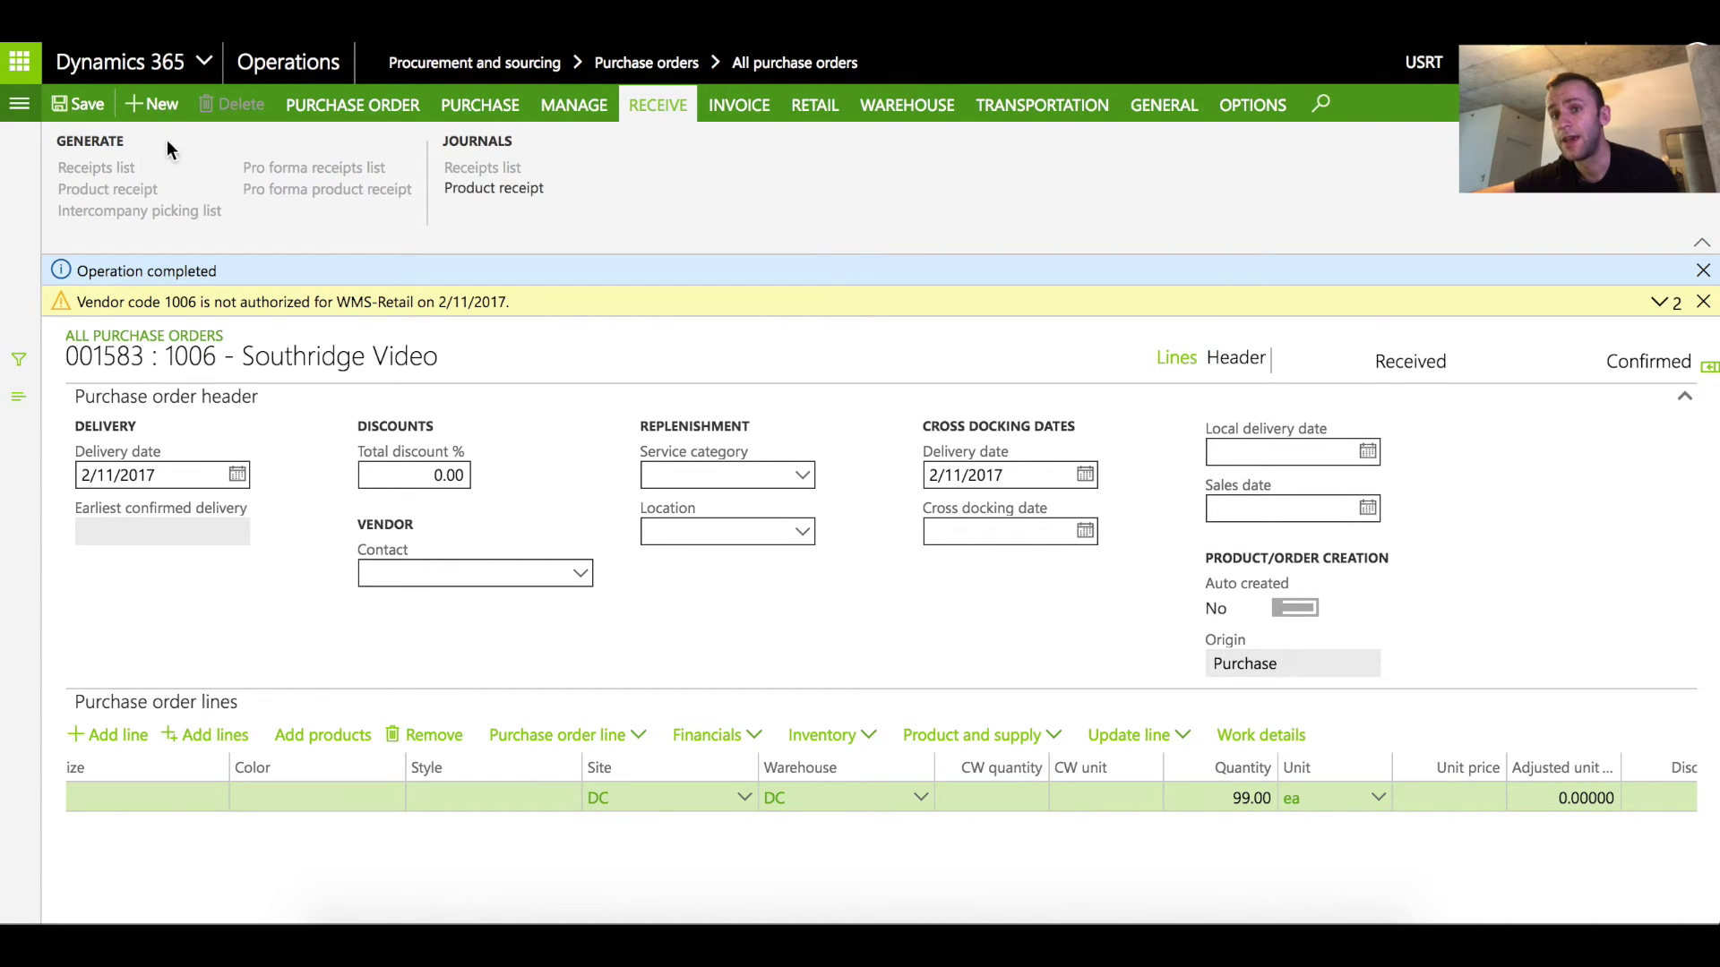
left_click(491, 187)
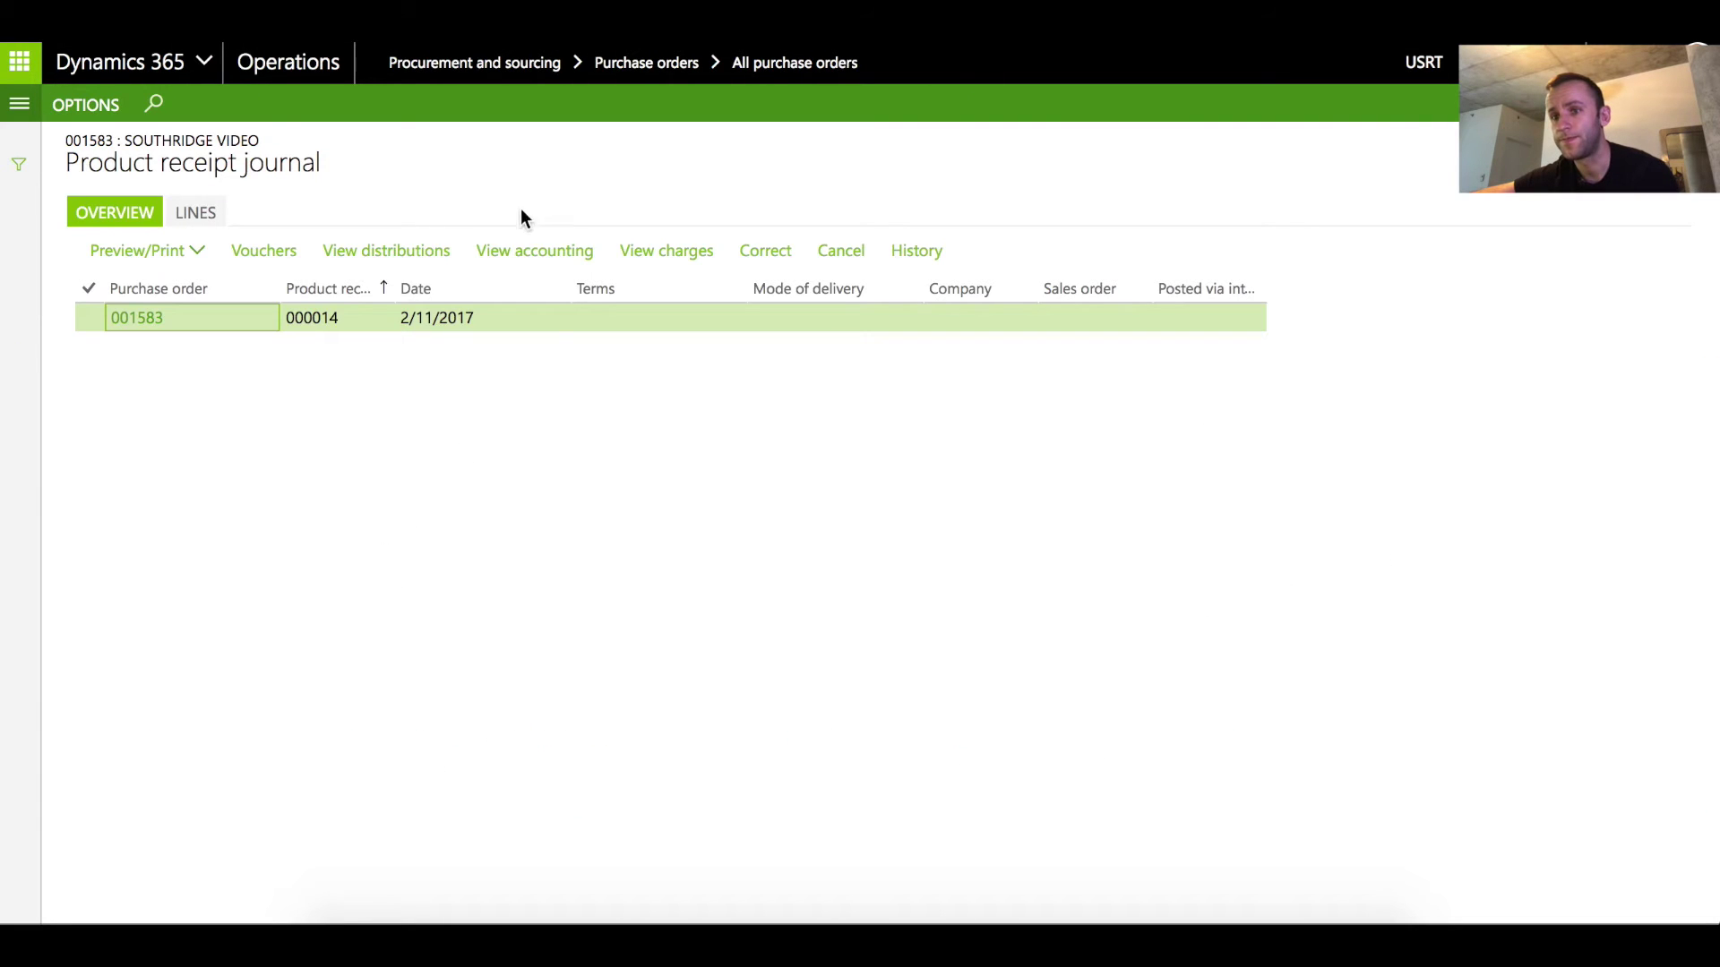
left_click(205, 217)
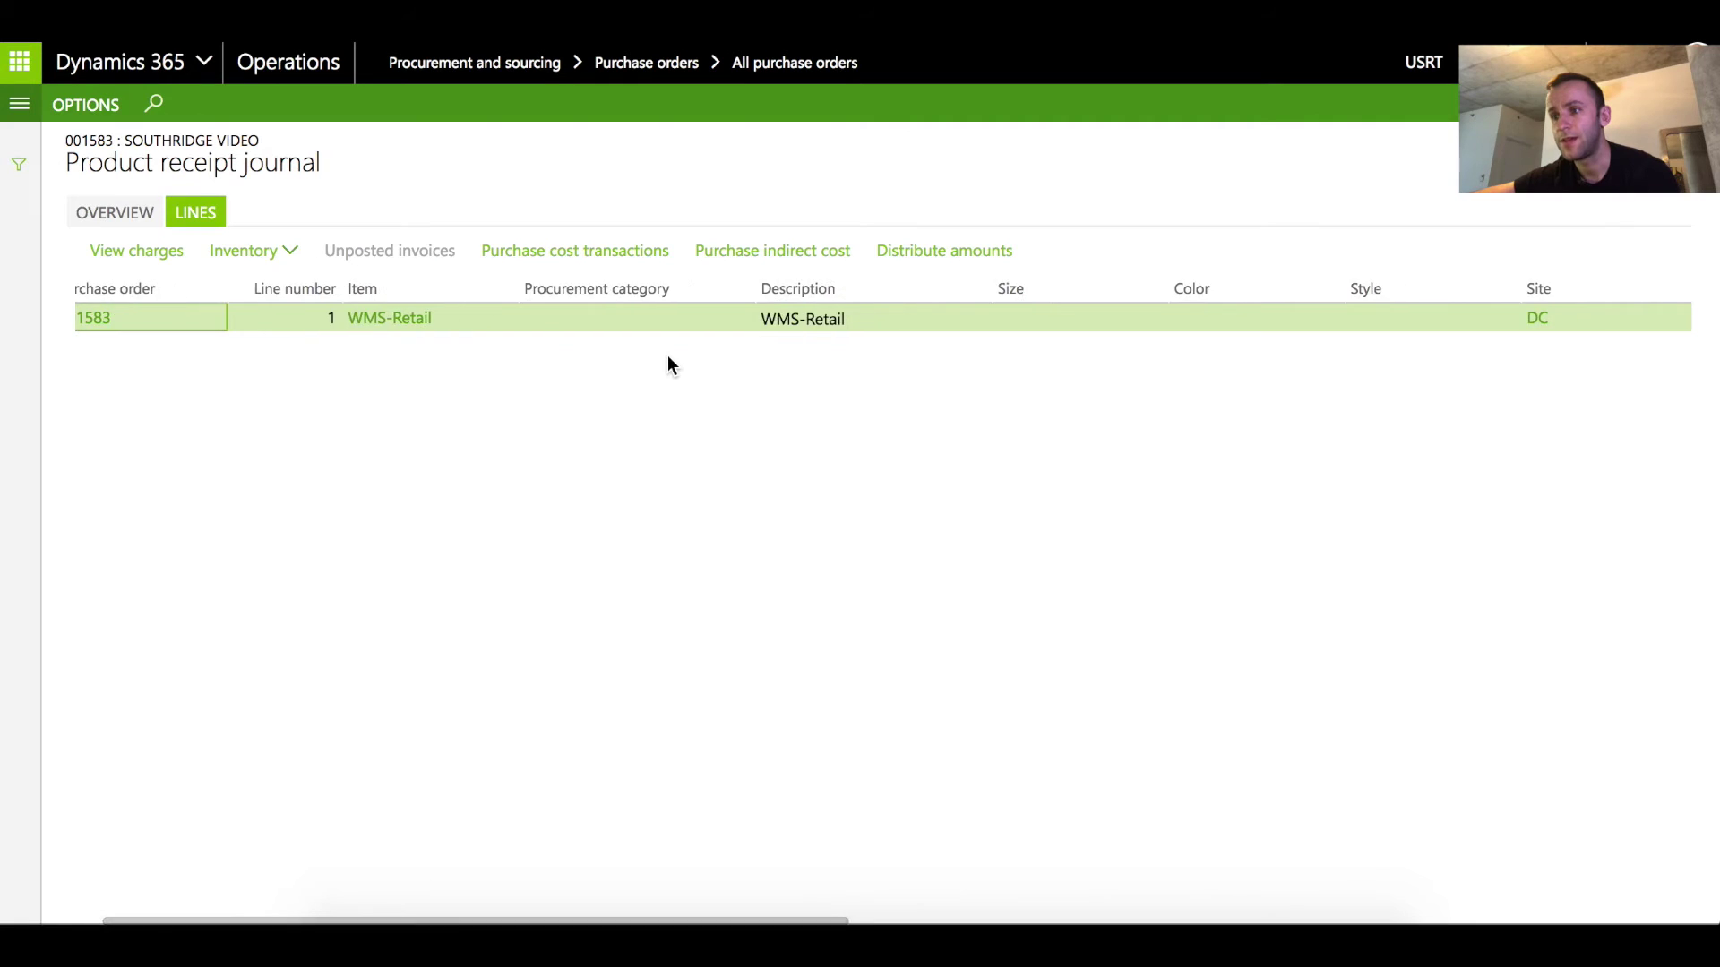
scroll(668, 356, "right", 5)
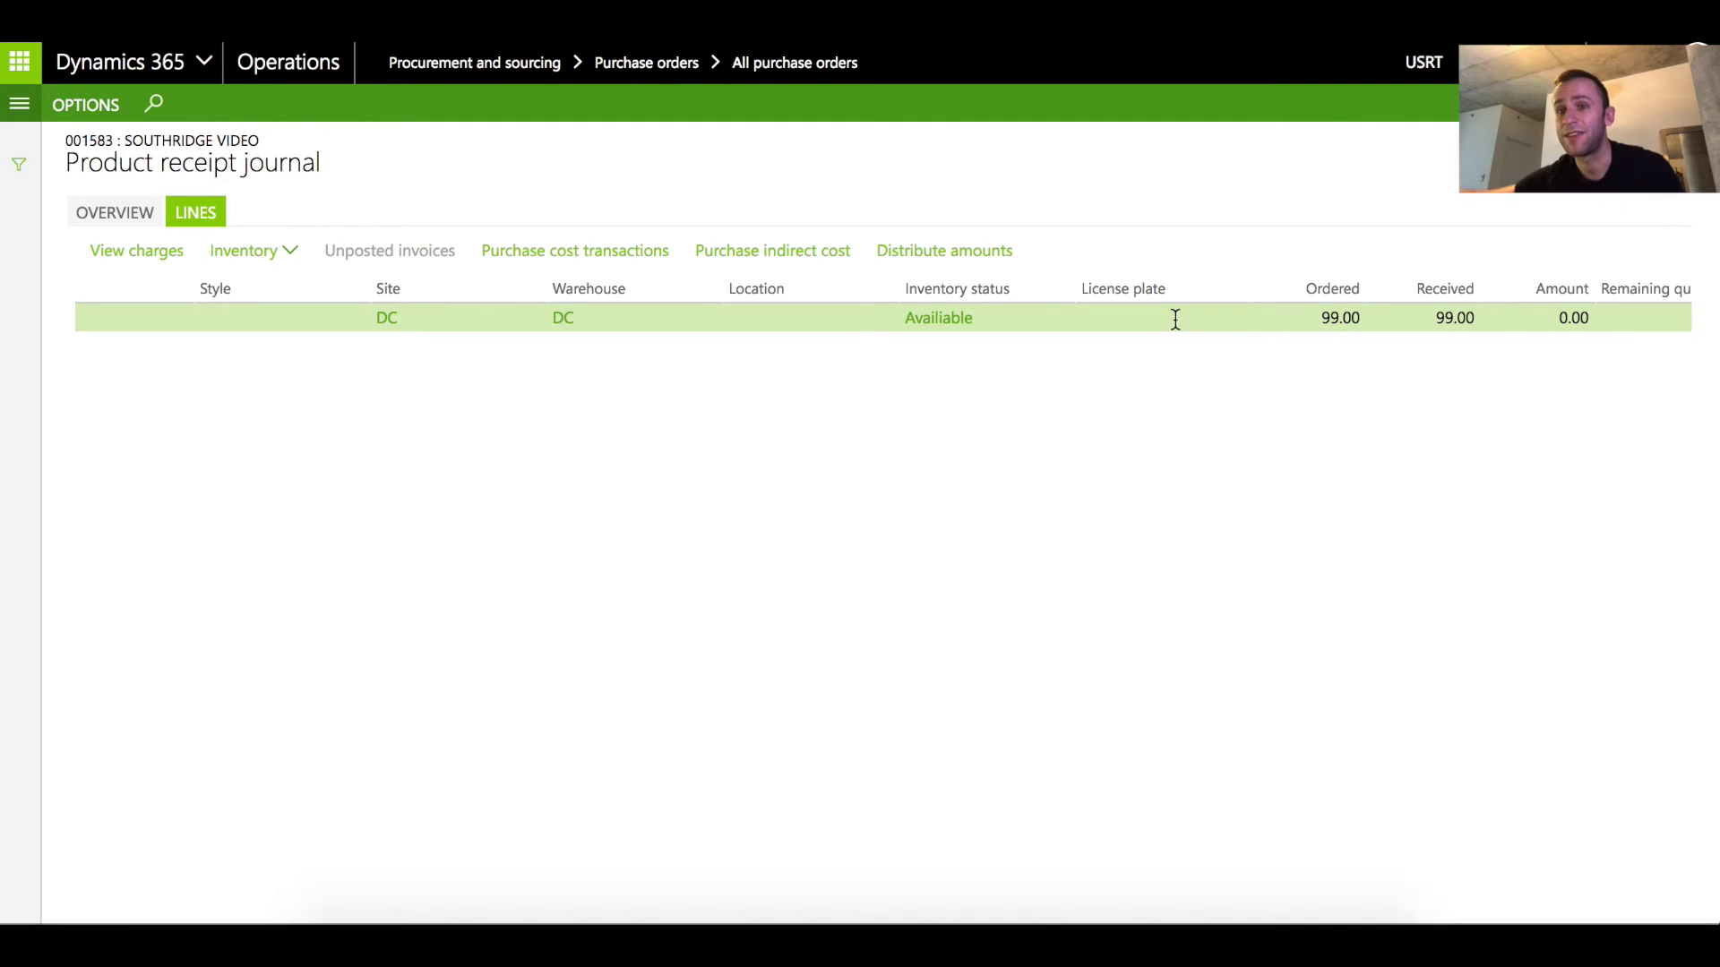
Run On-hand inventory filtered to item wms-retail and select the 99-unit RECV row
left_click(19, 103)
scroll(90, 609, "down", 3)
scroll(94, 658, "down", 1)
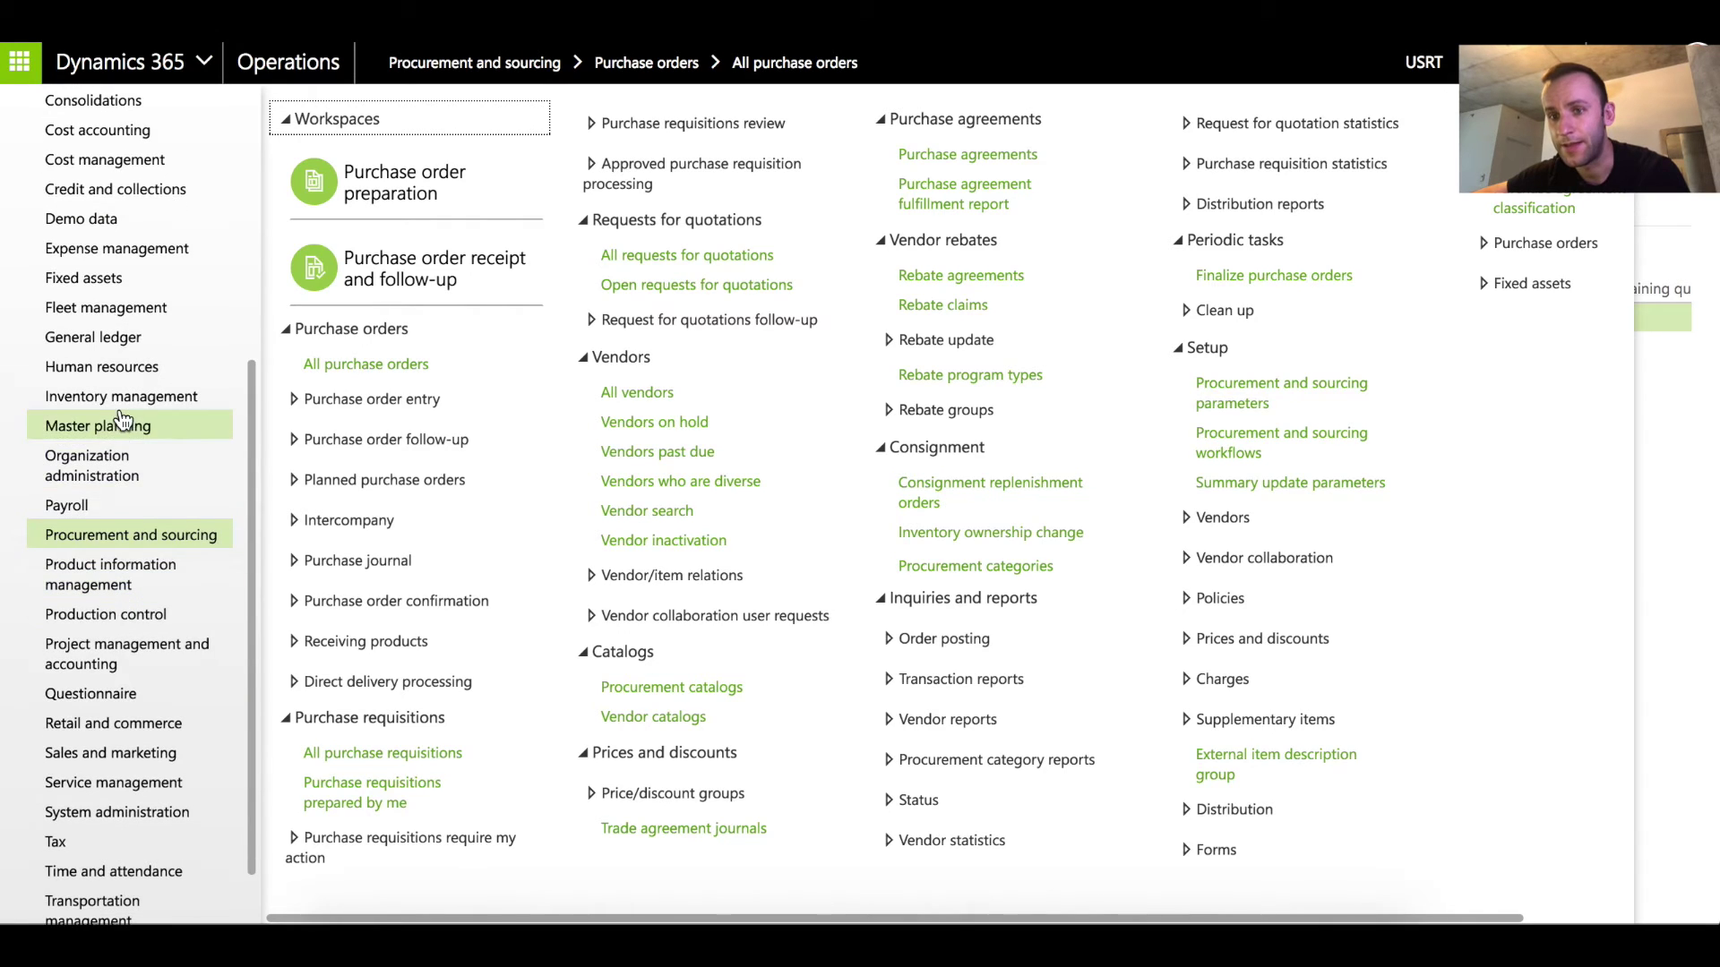
left_click(99, 434)
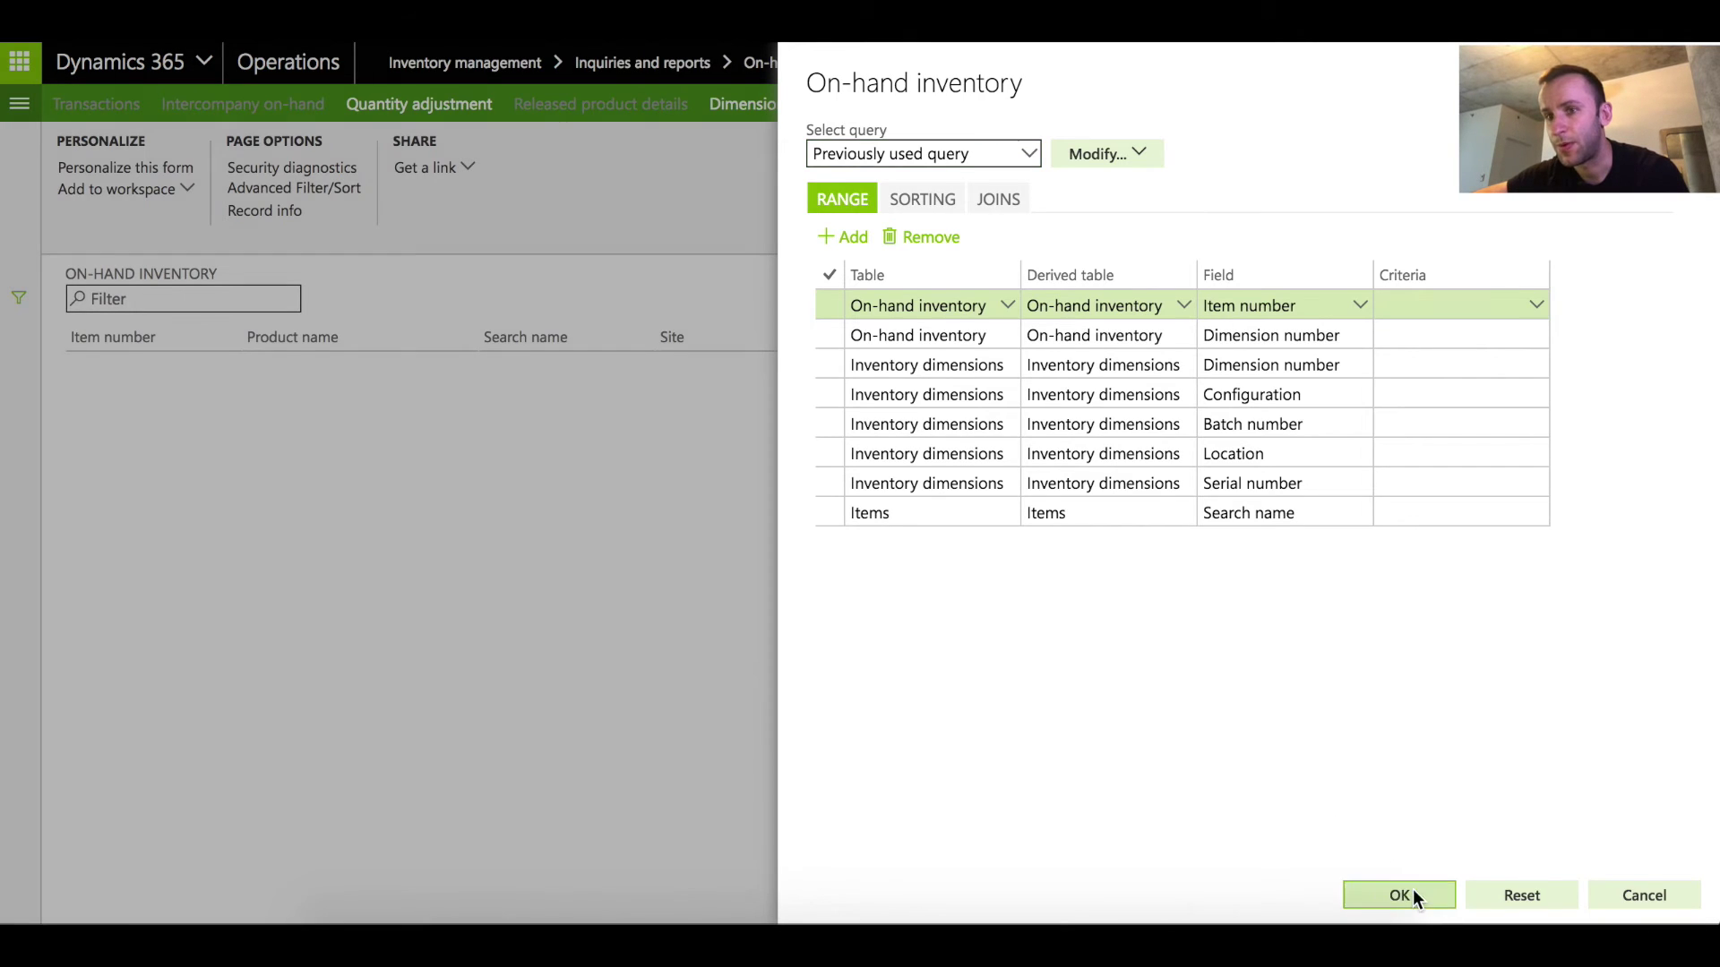
left_click(1411, 895)
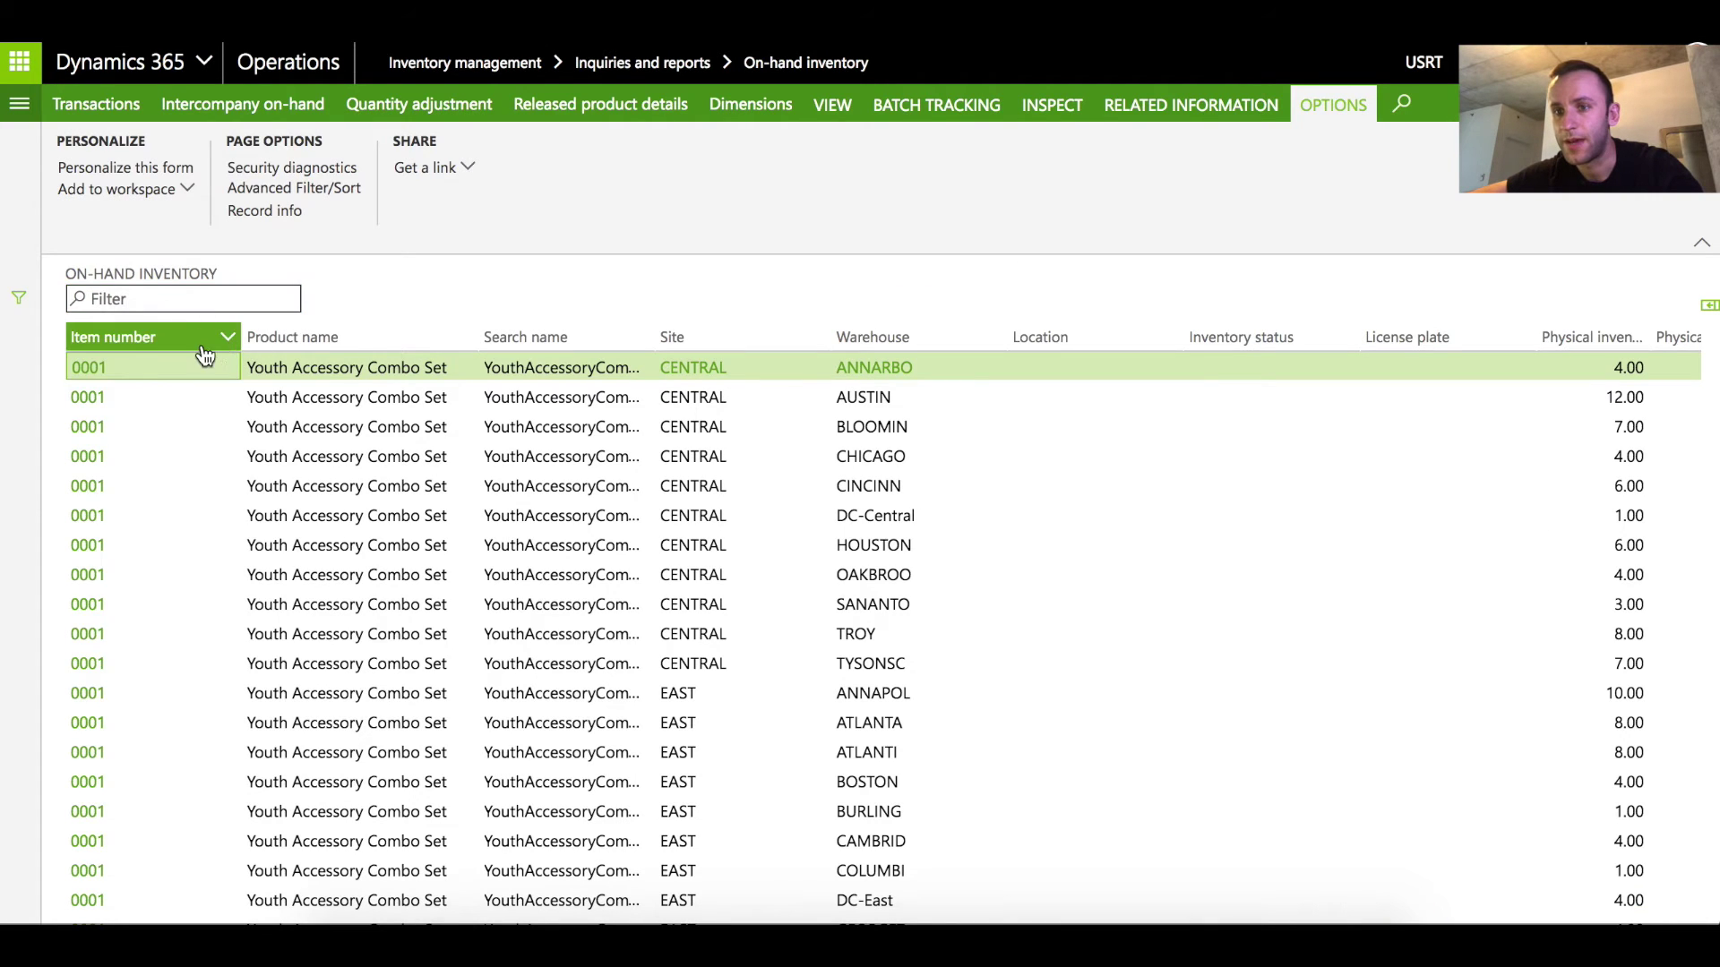
left_click(224, 338)
type("wms-retail")
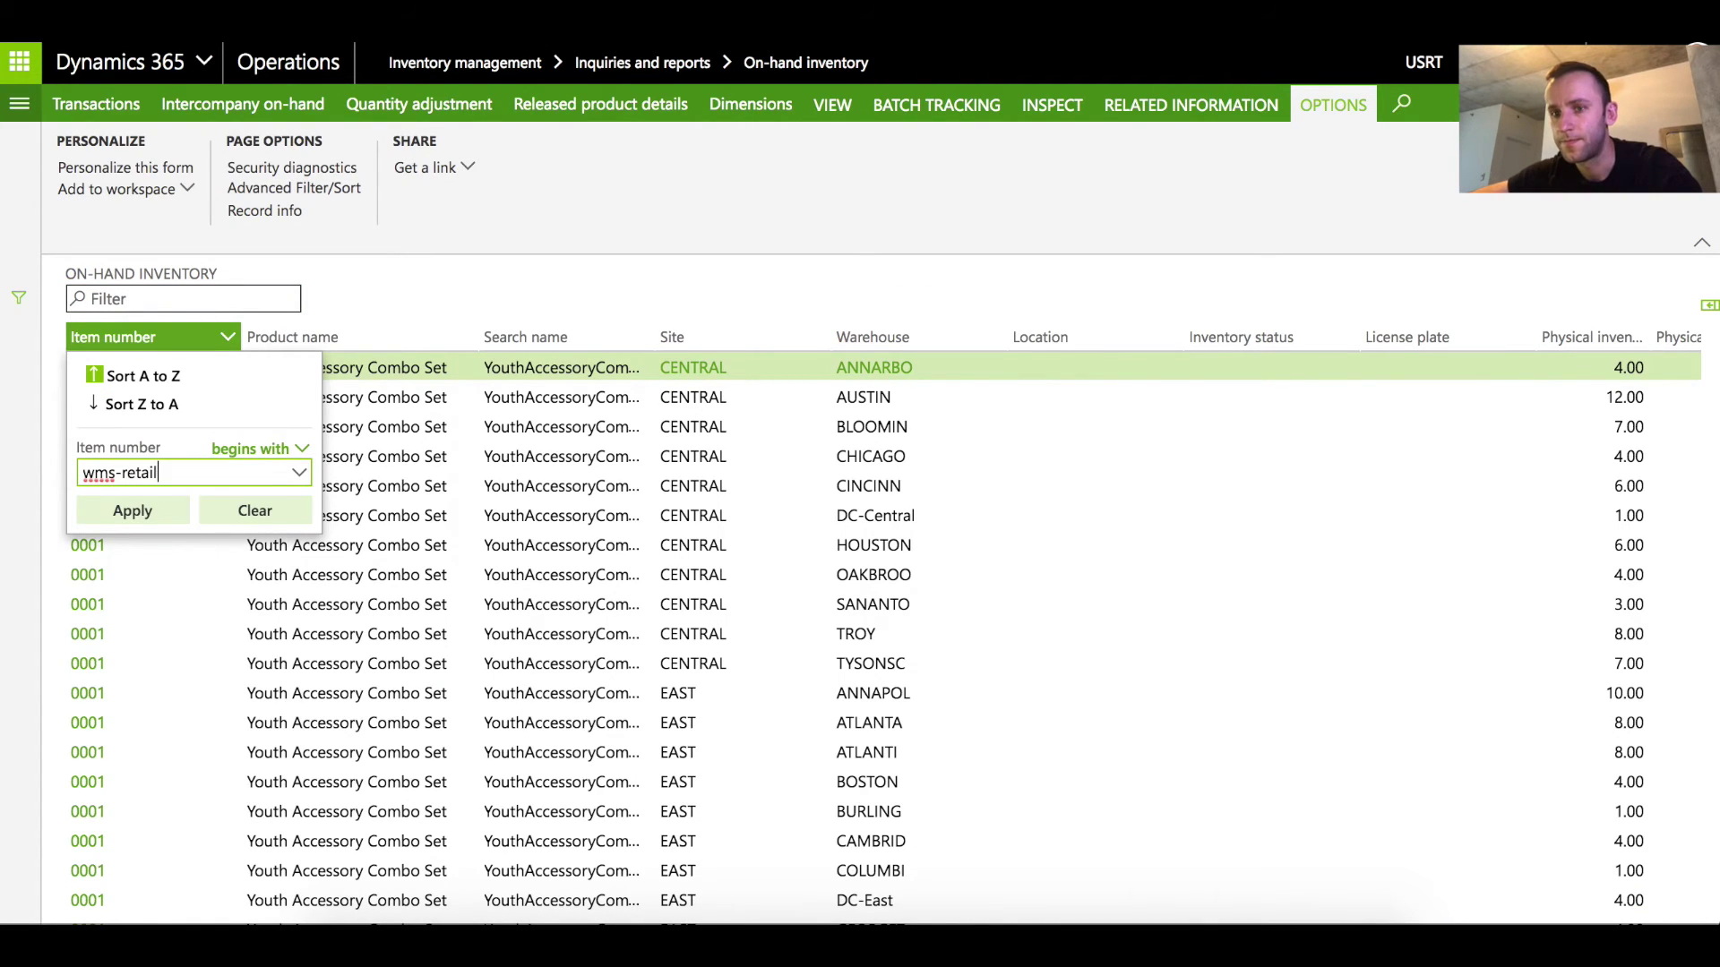
key("Return")
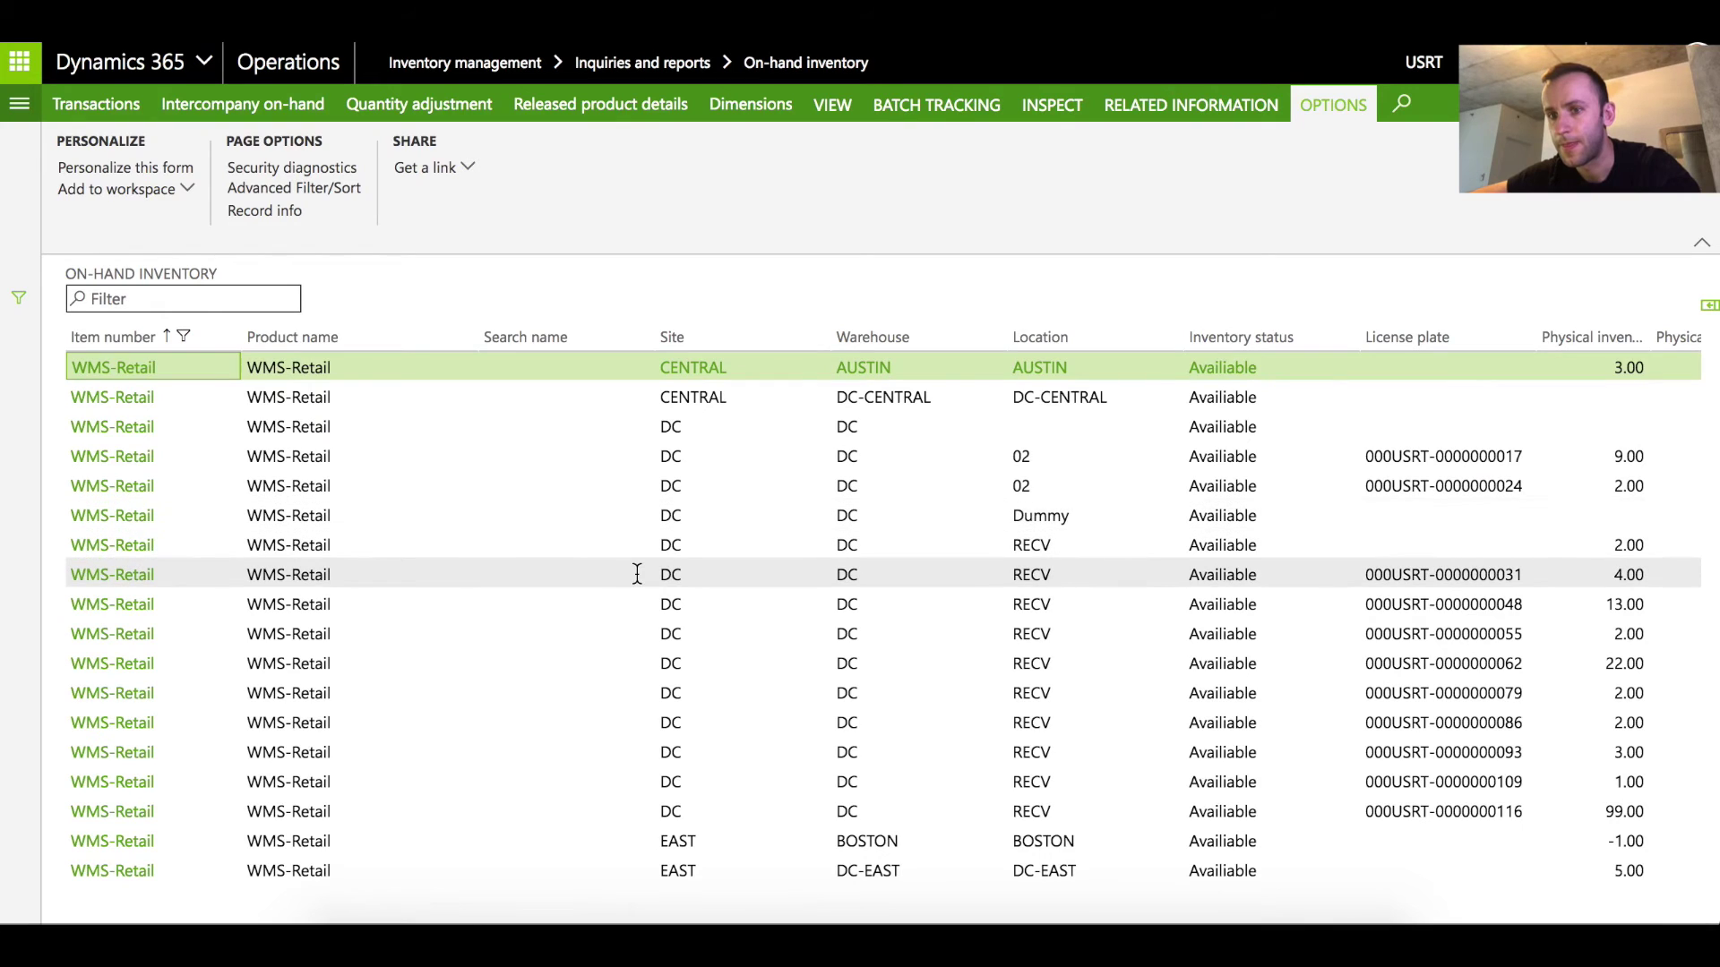
scroll(637, 574, "right", 1)
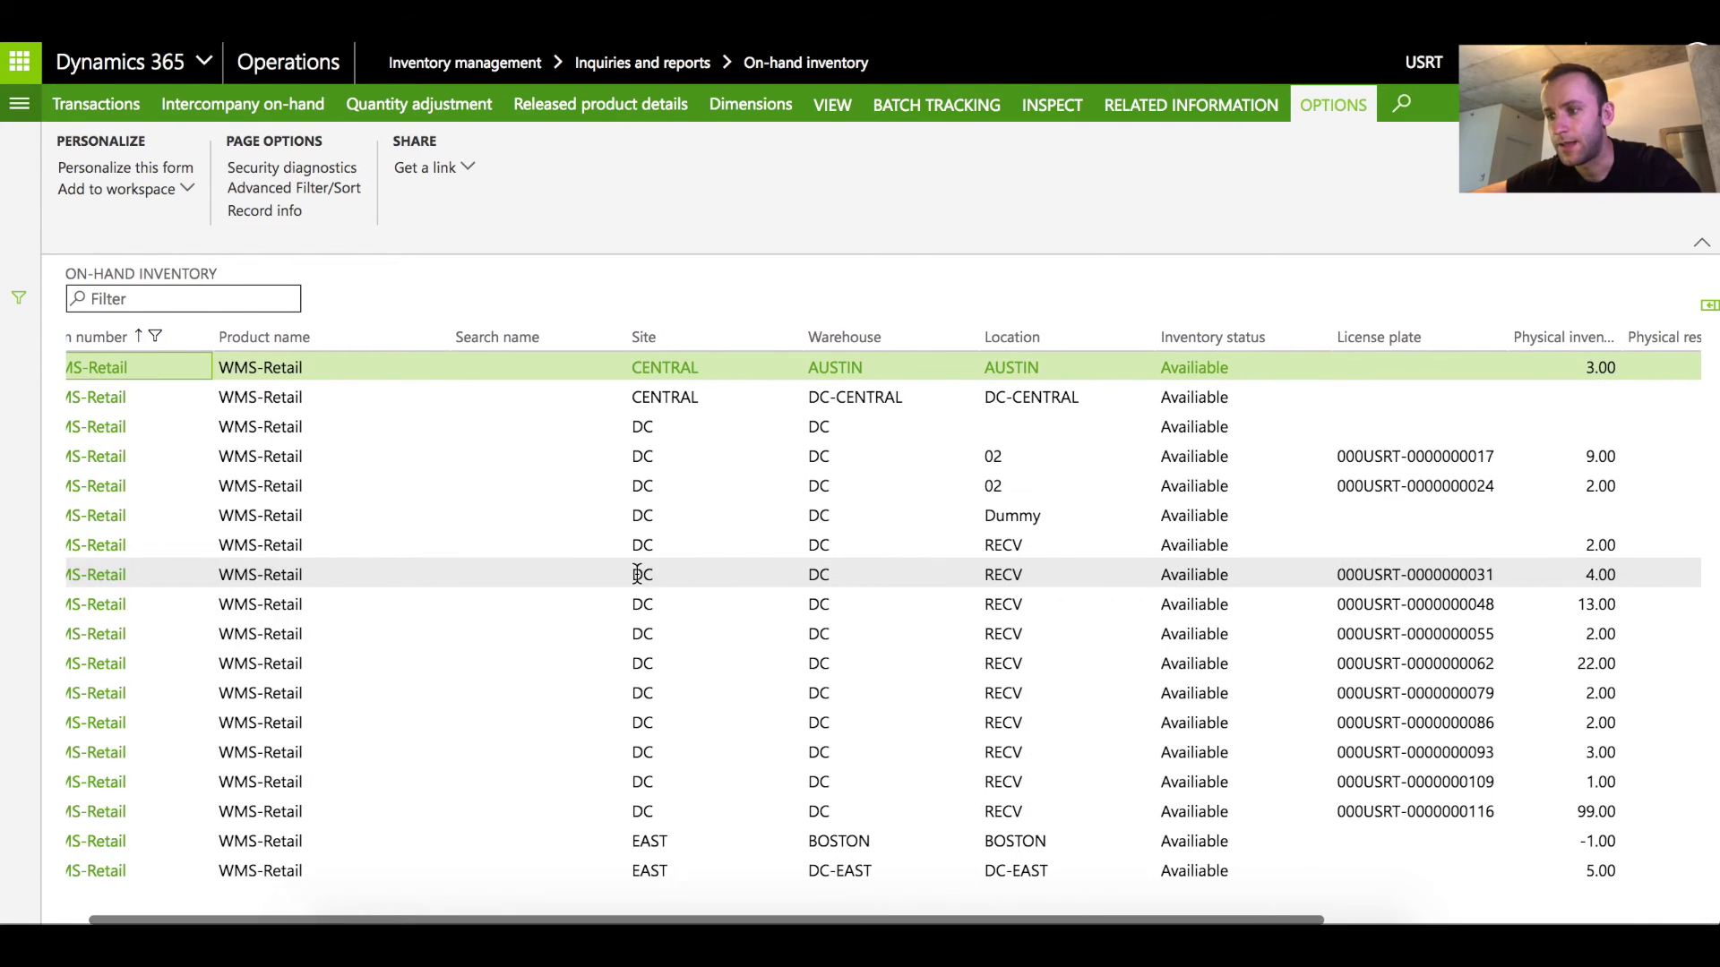
left_click(1424, 810)
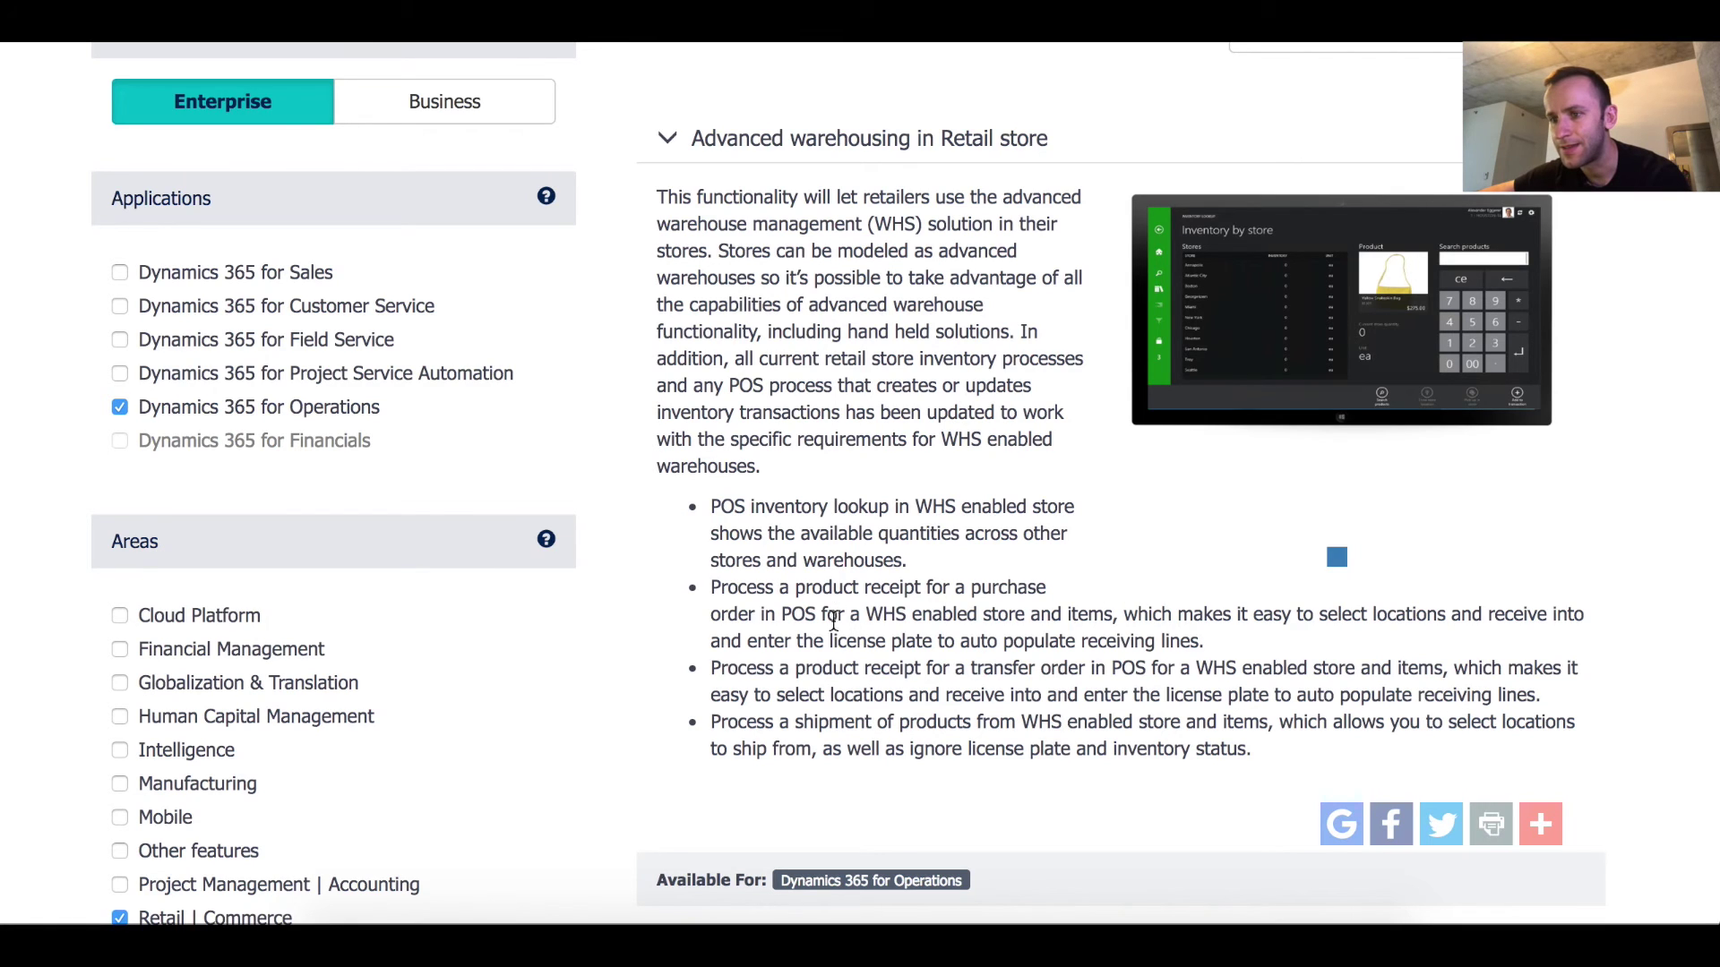
Highlight the purchase order receipt bullet under Advanced warehousing in Retail store
left_click_drag(714, 587, 1215, 650)
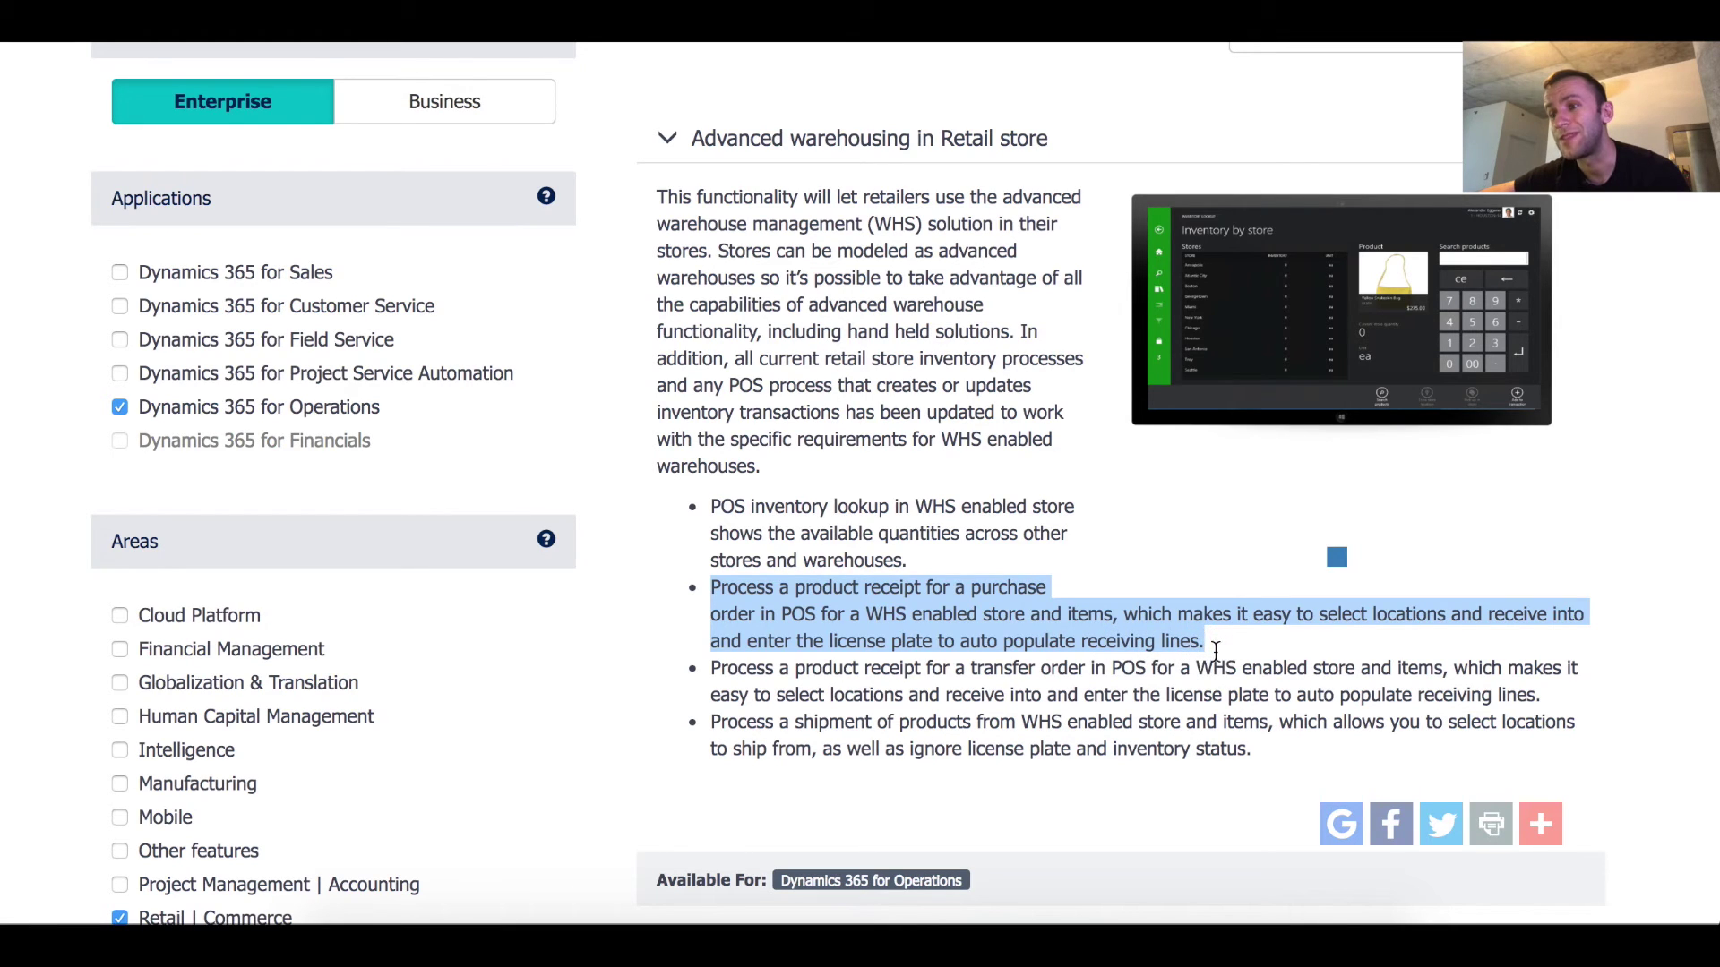
left_click(1136, 622)
left_click_drag(1126, 618, 1312, 640)
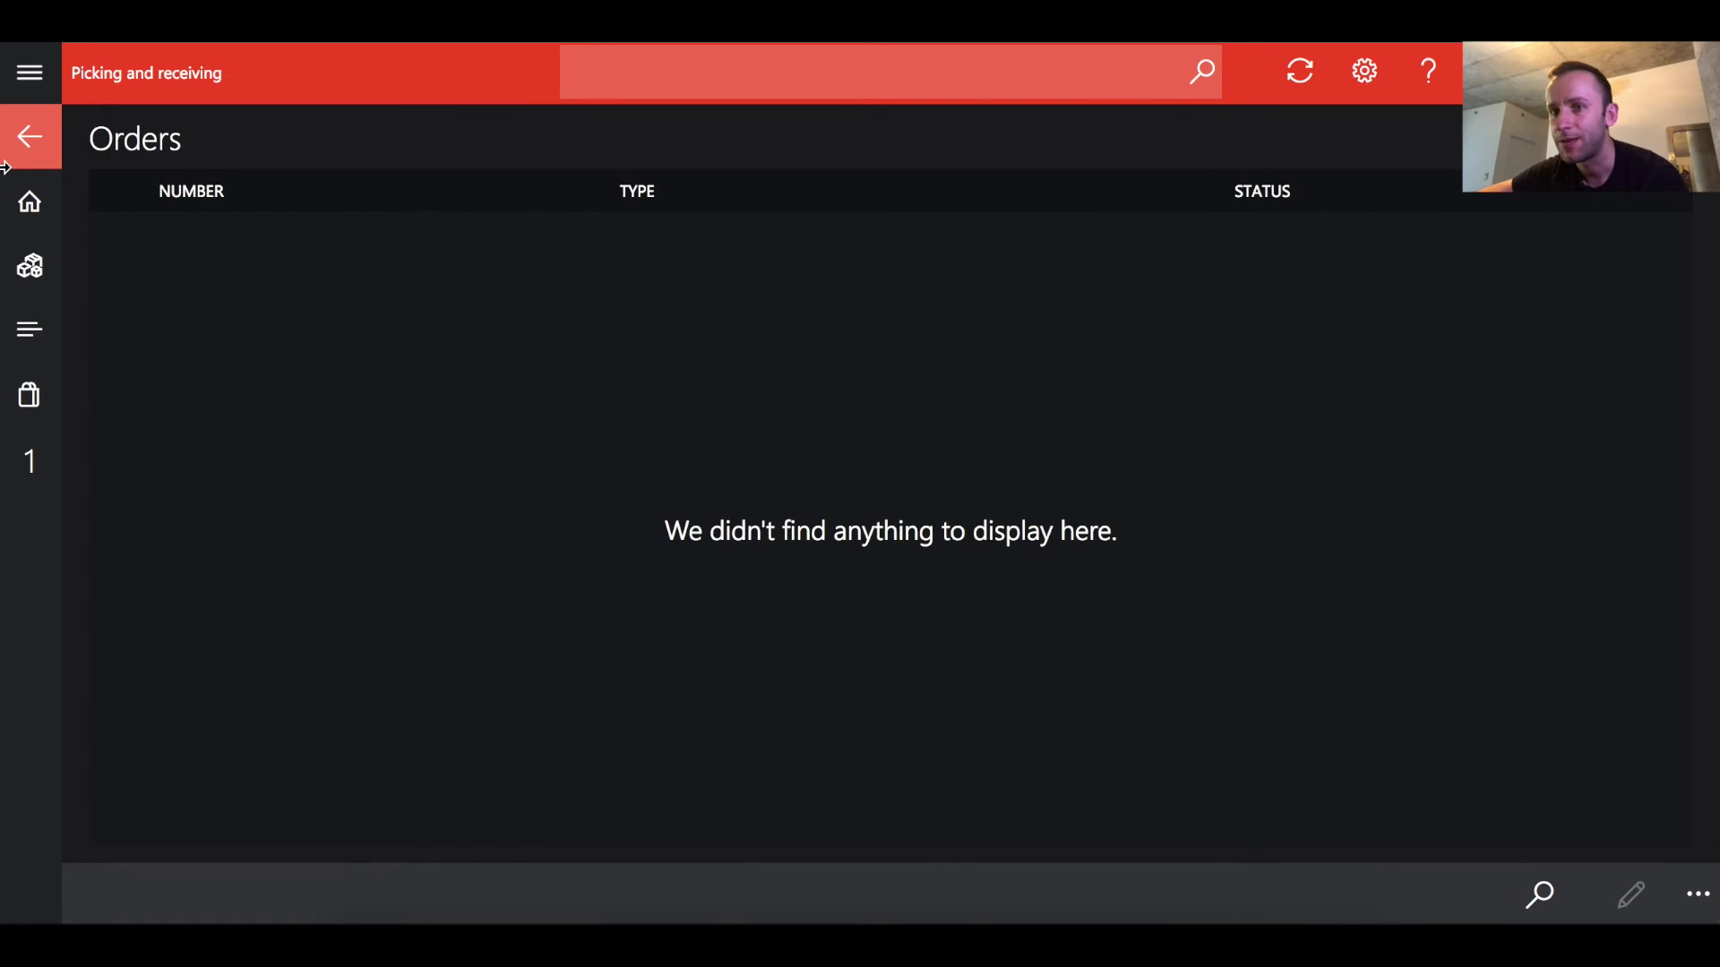
Search Inventory lookup for wms-retail and select the Boston row showing 161 ea
left_click(27, 142)
left_click(27, 142)
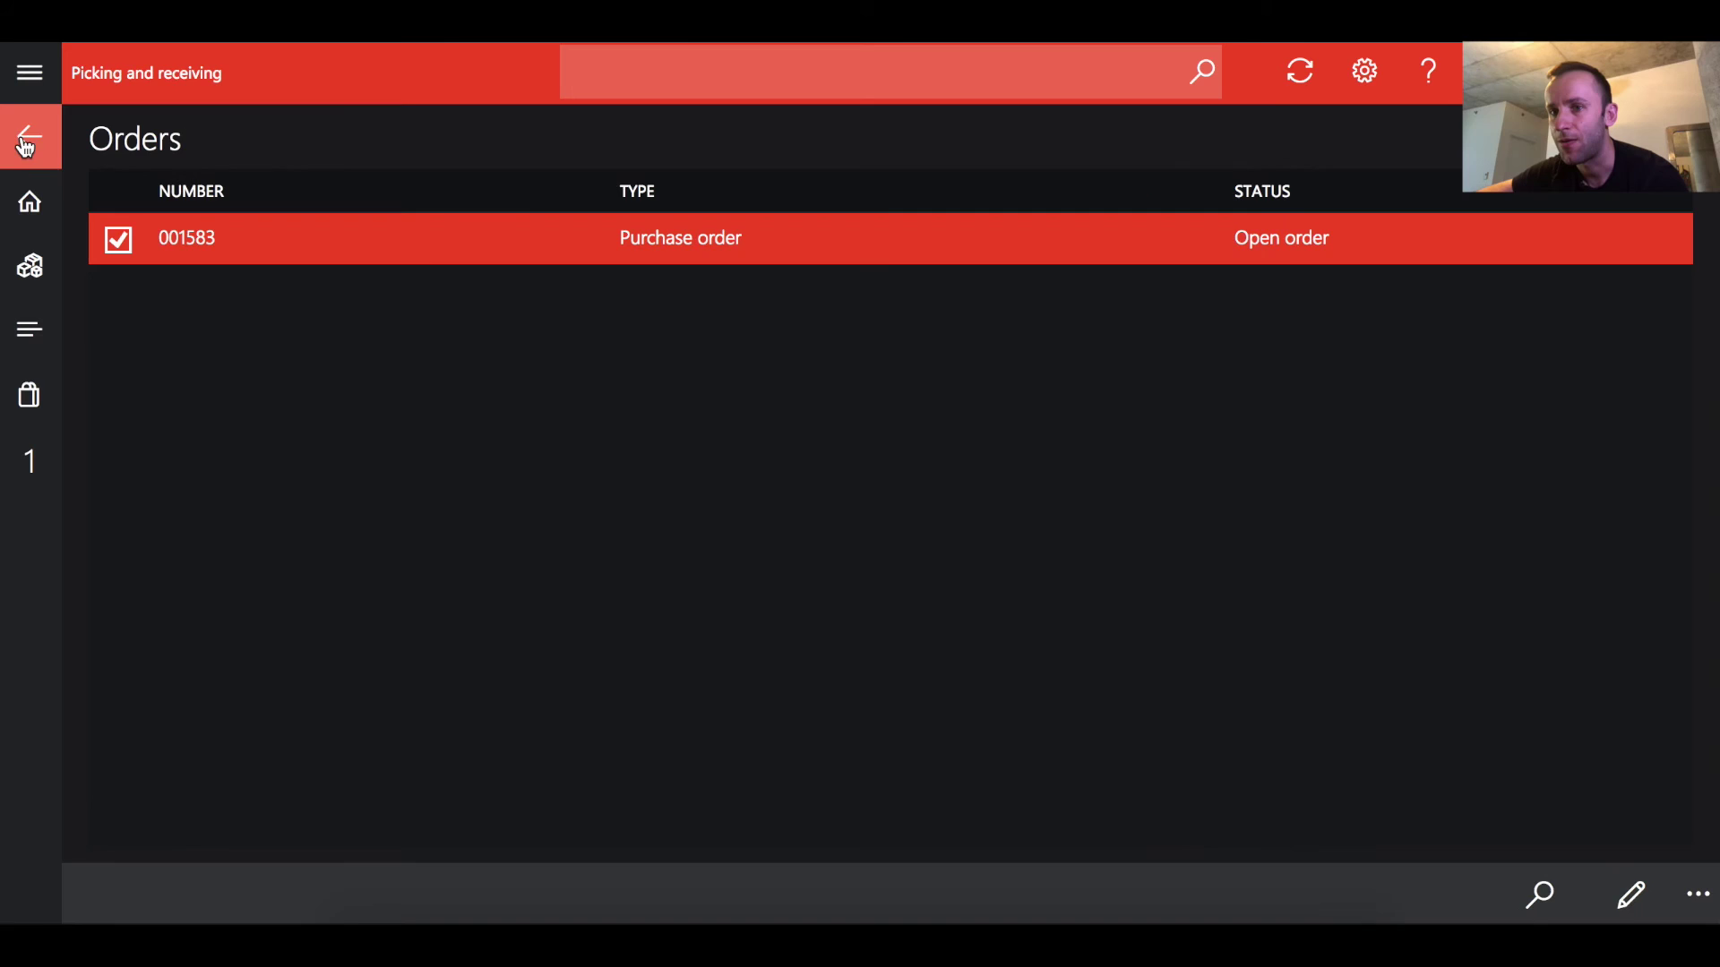
left_click(30, 204)
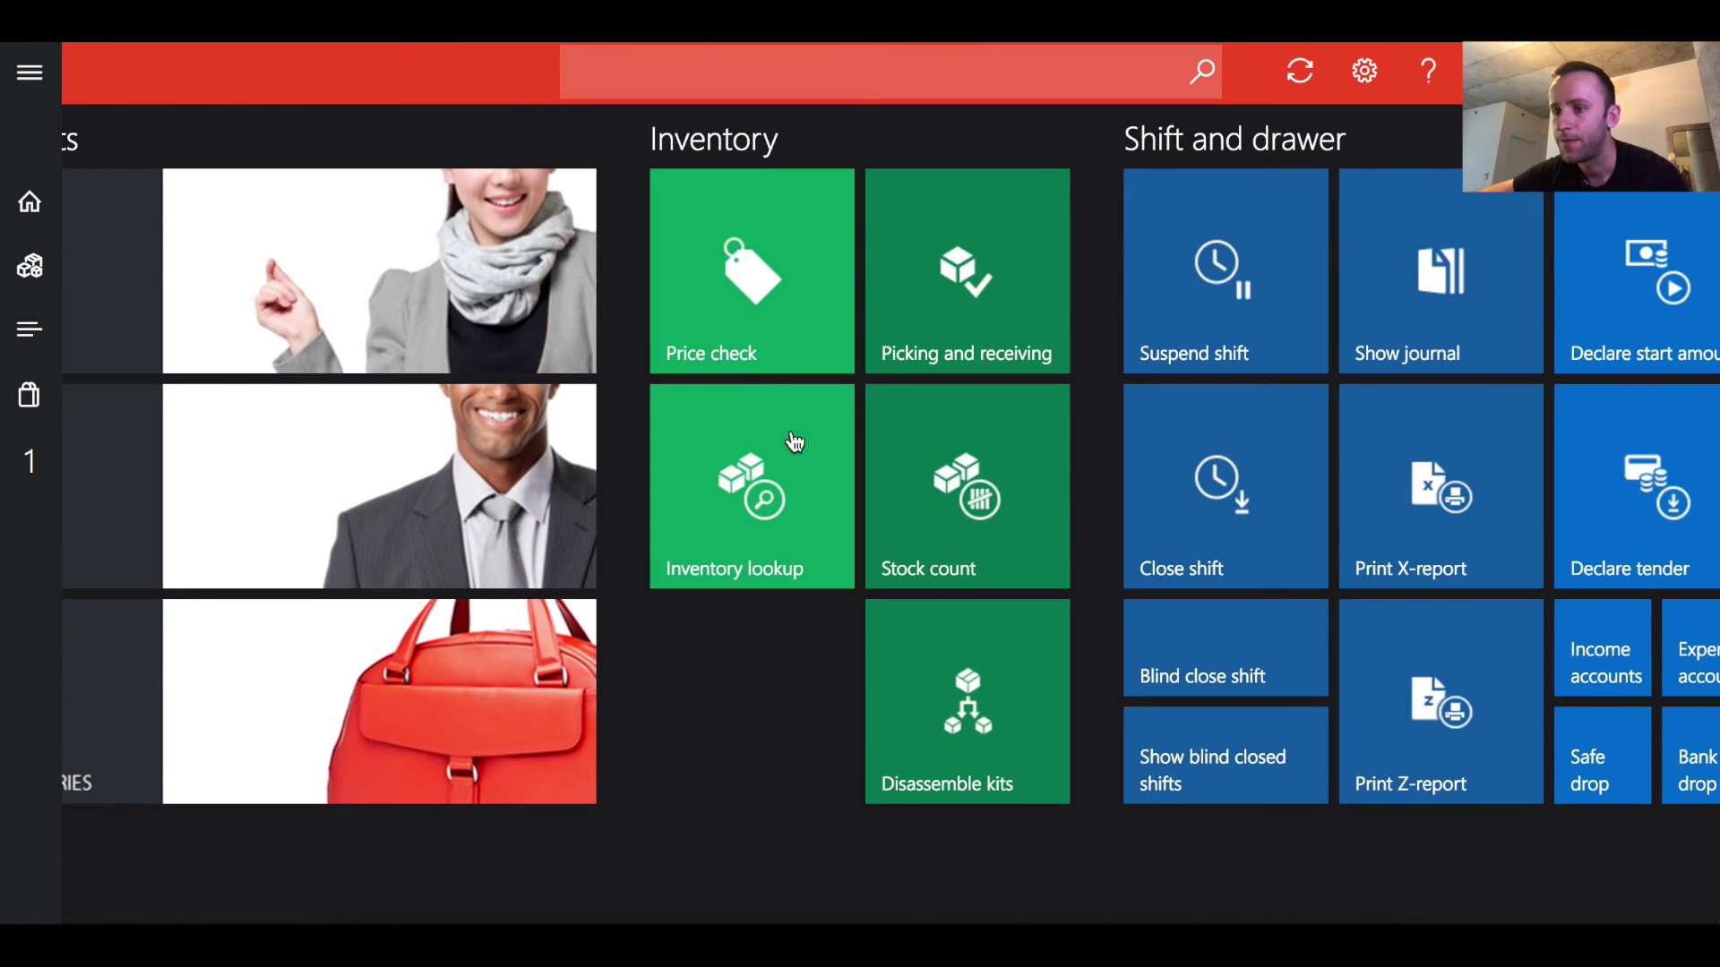
left_click(798, 471)
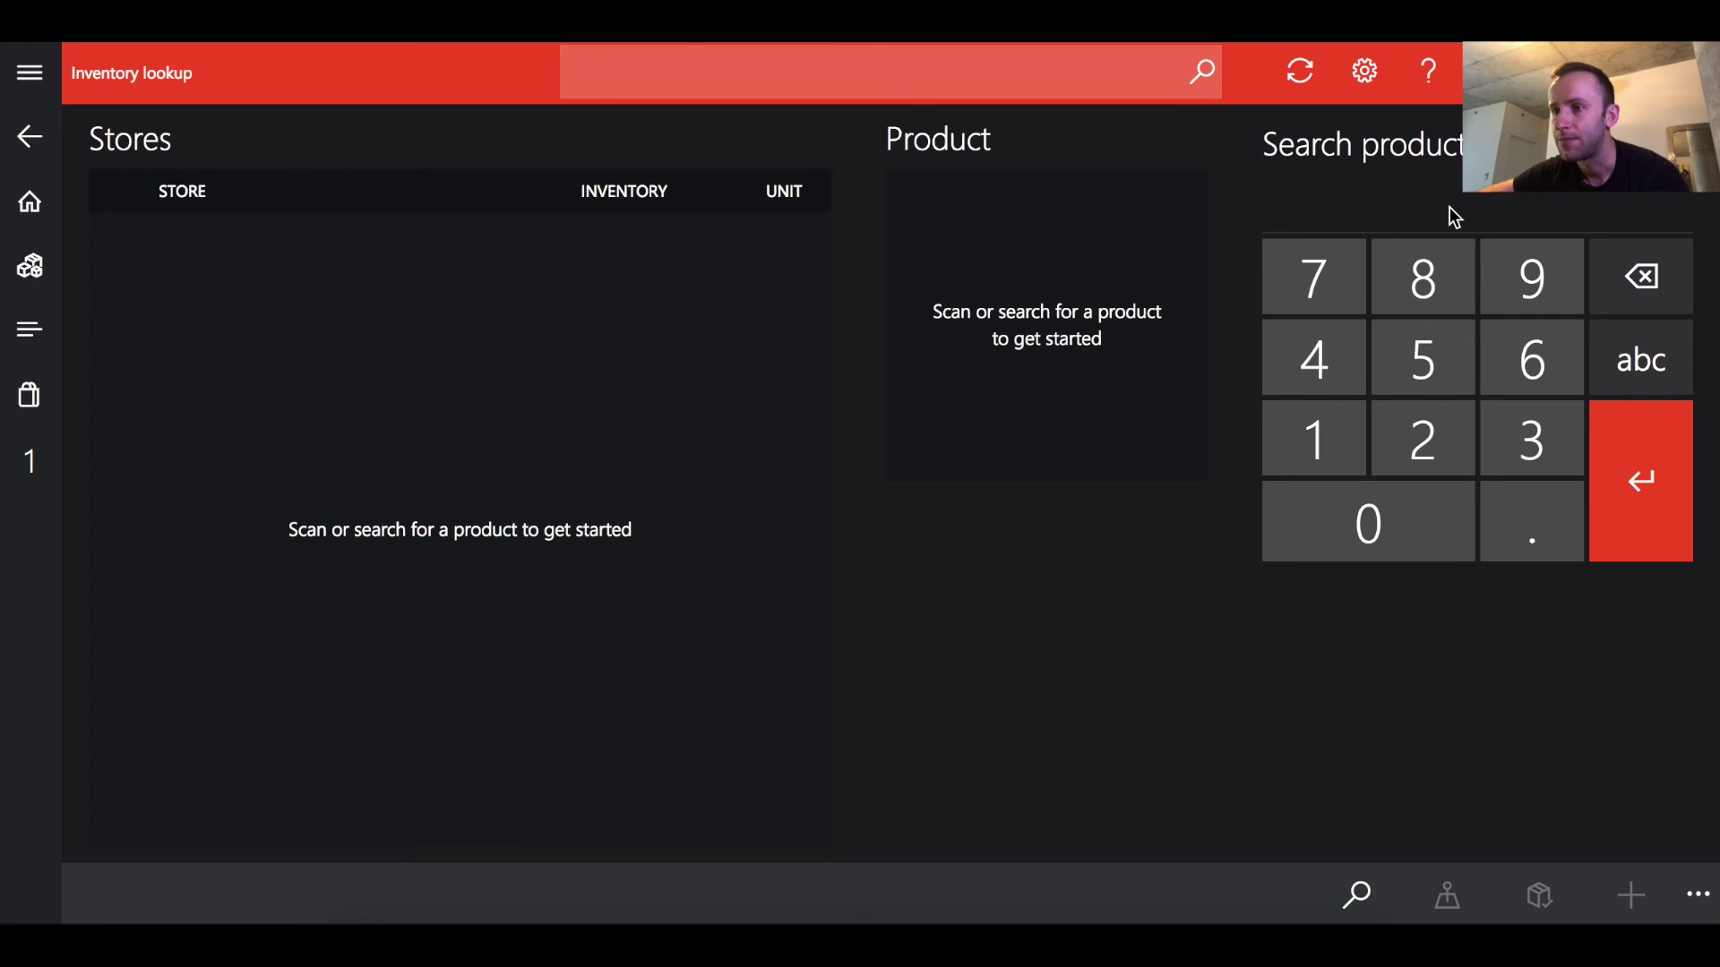
type("wms-re")
key("BackSpace")
key("BackSpace")
key("BackSpace")
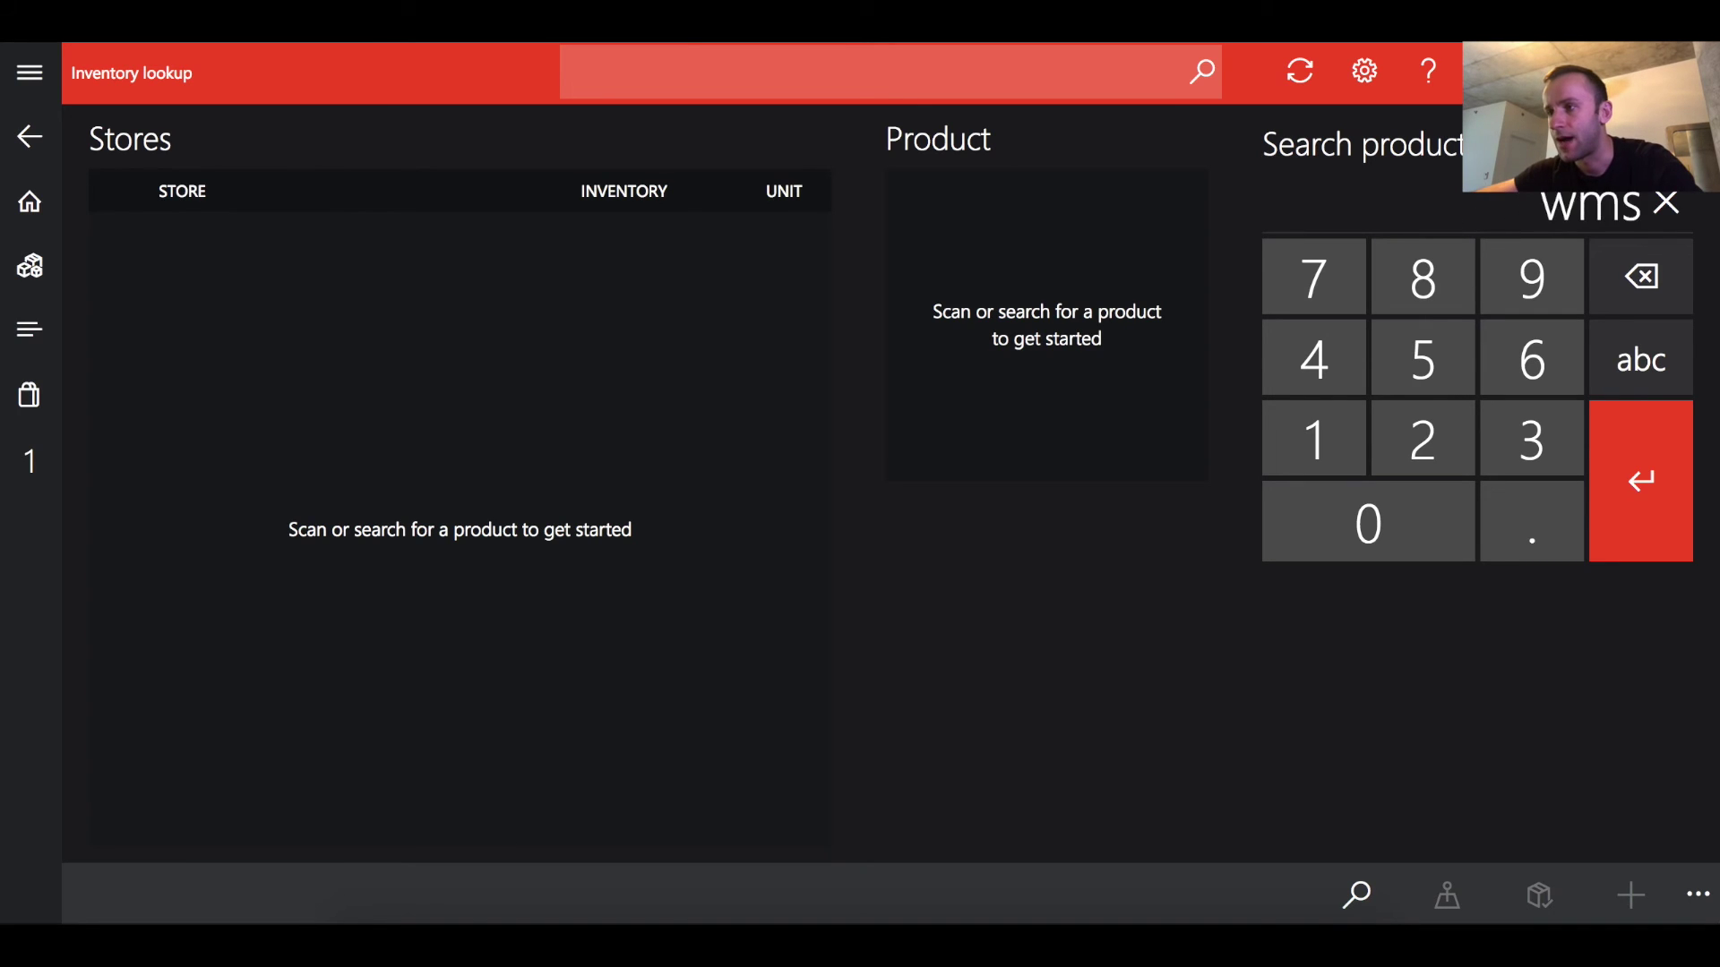
key("BackSpace")
key("BackSpace")
key("BackSpace")
type("ws")
key("BackSpace")
type("ms-retail")
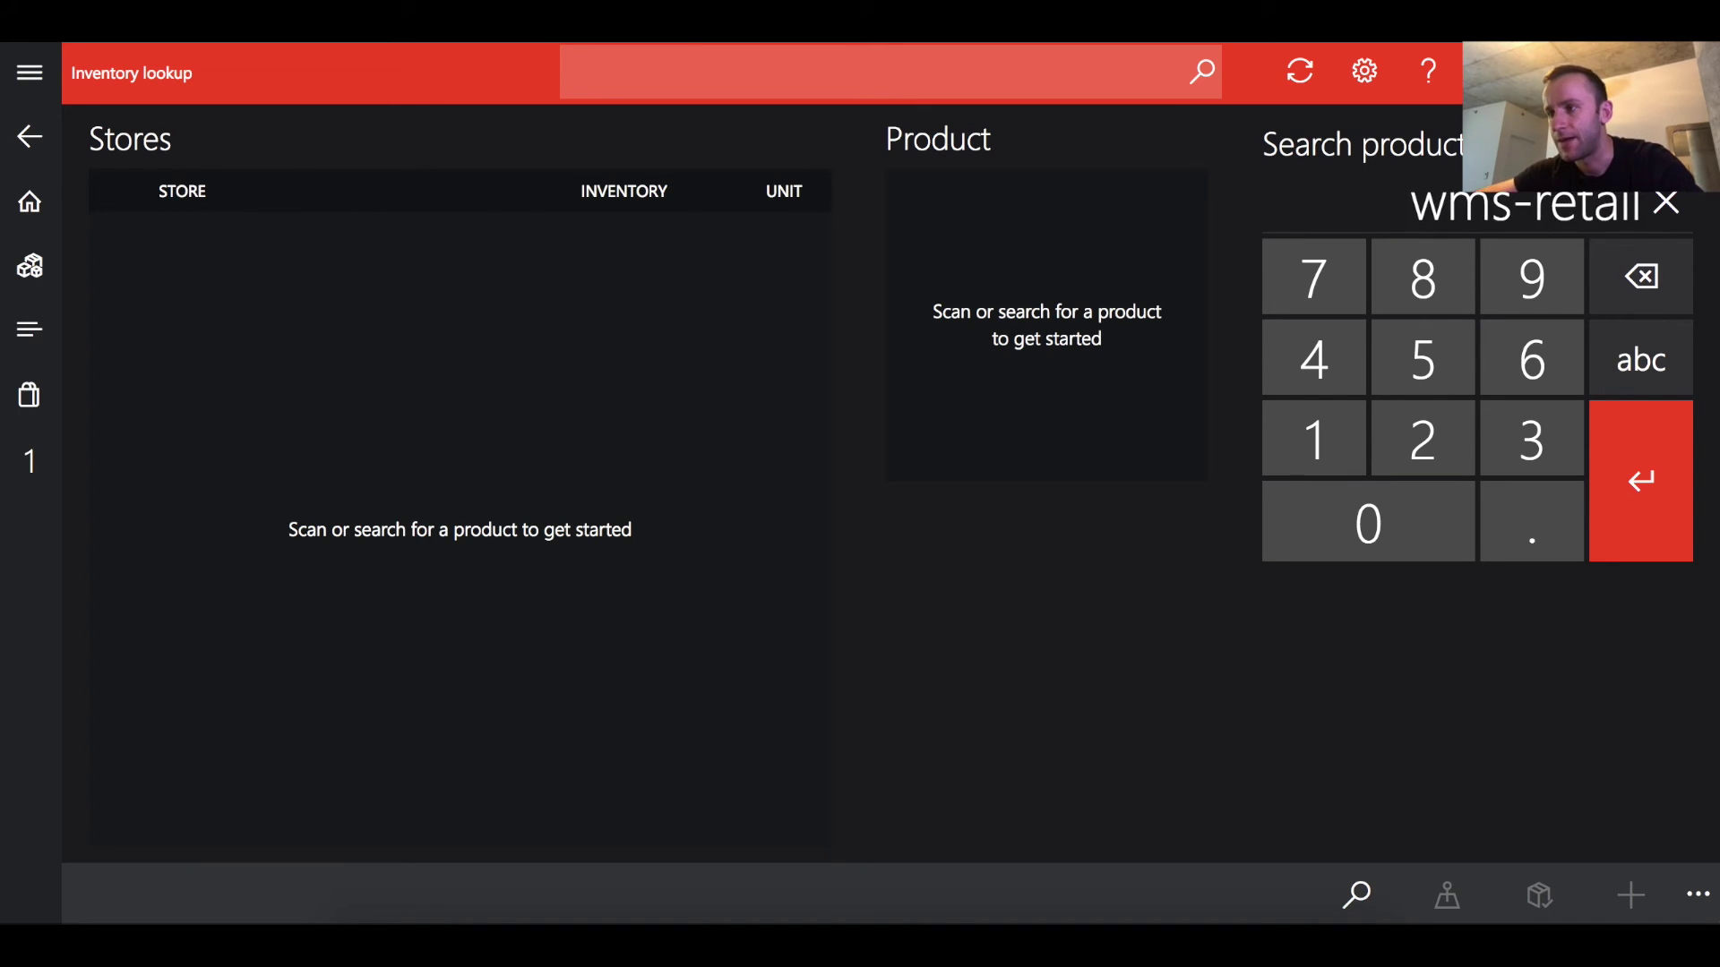
key("Return")
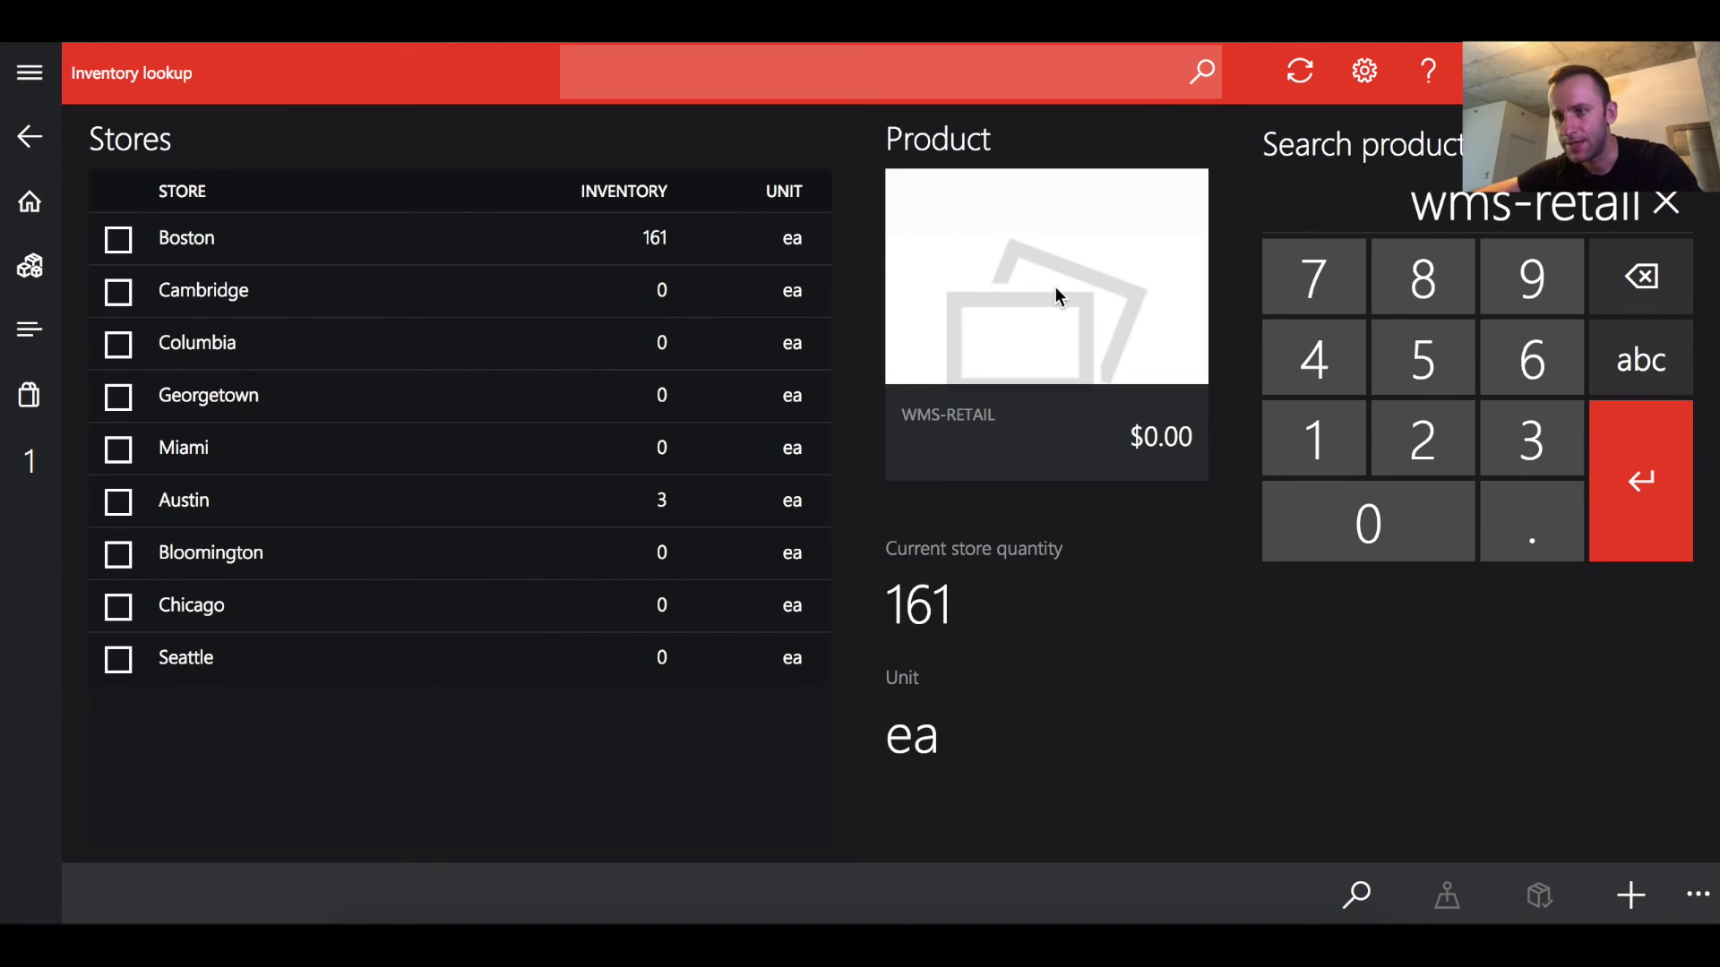
left_click(468, 259)
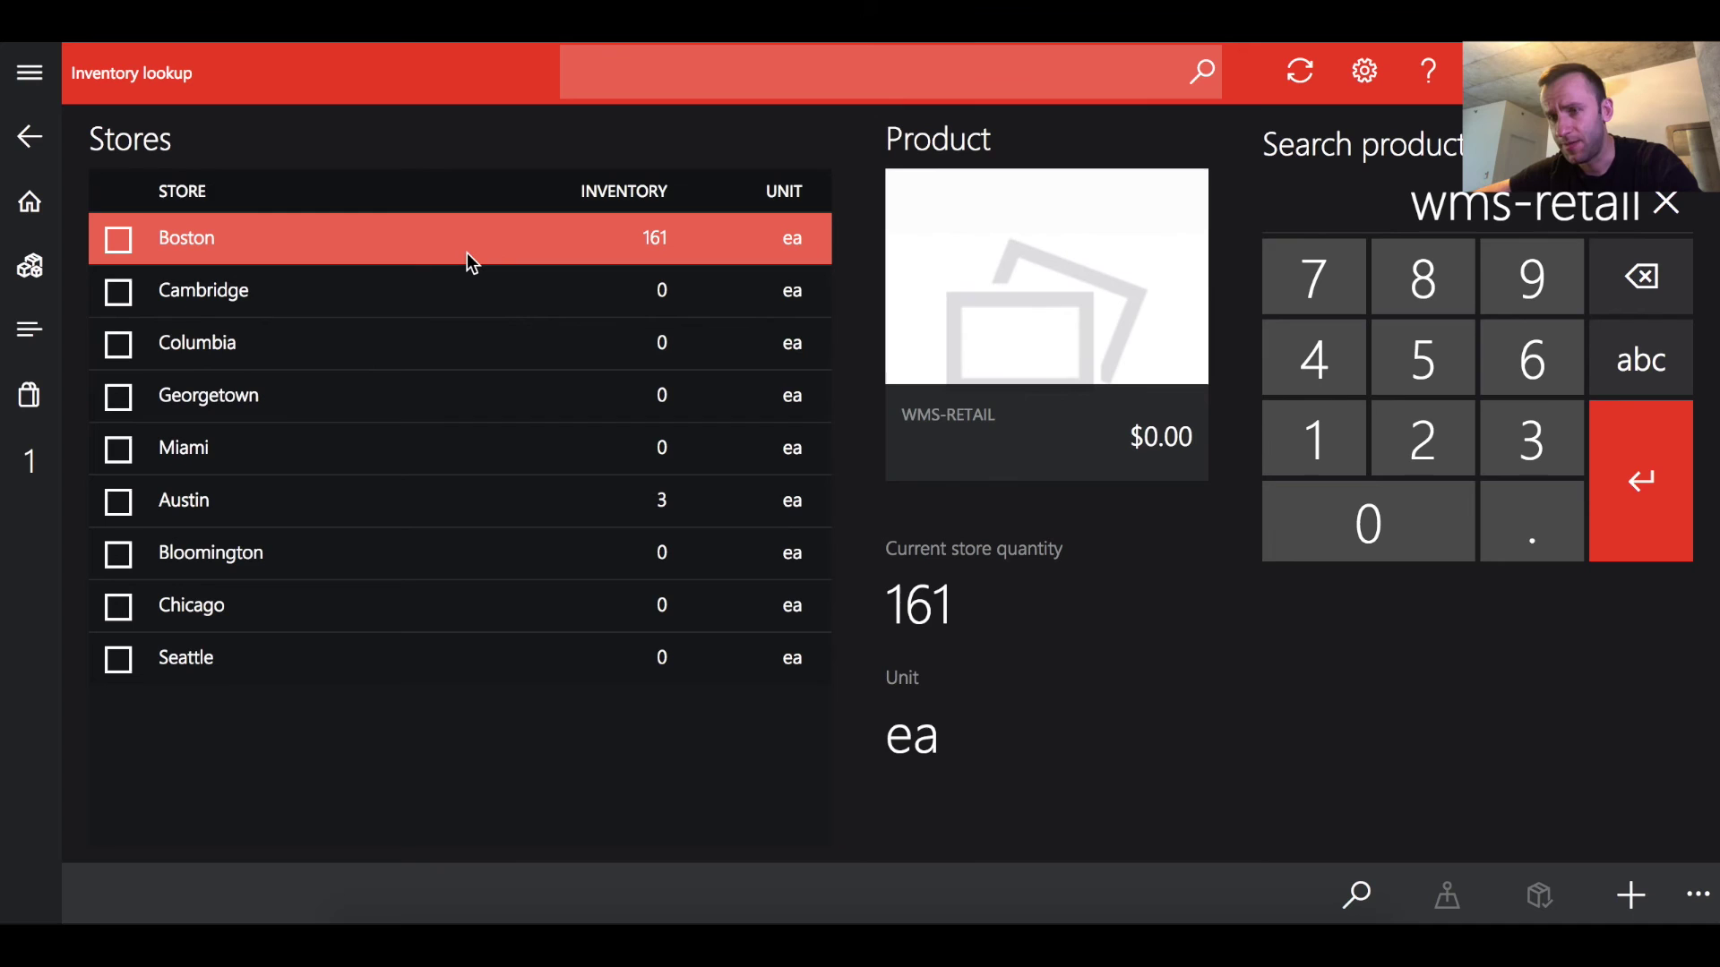
left_click(466, 254)
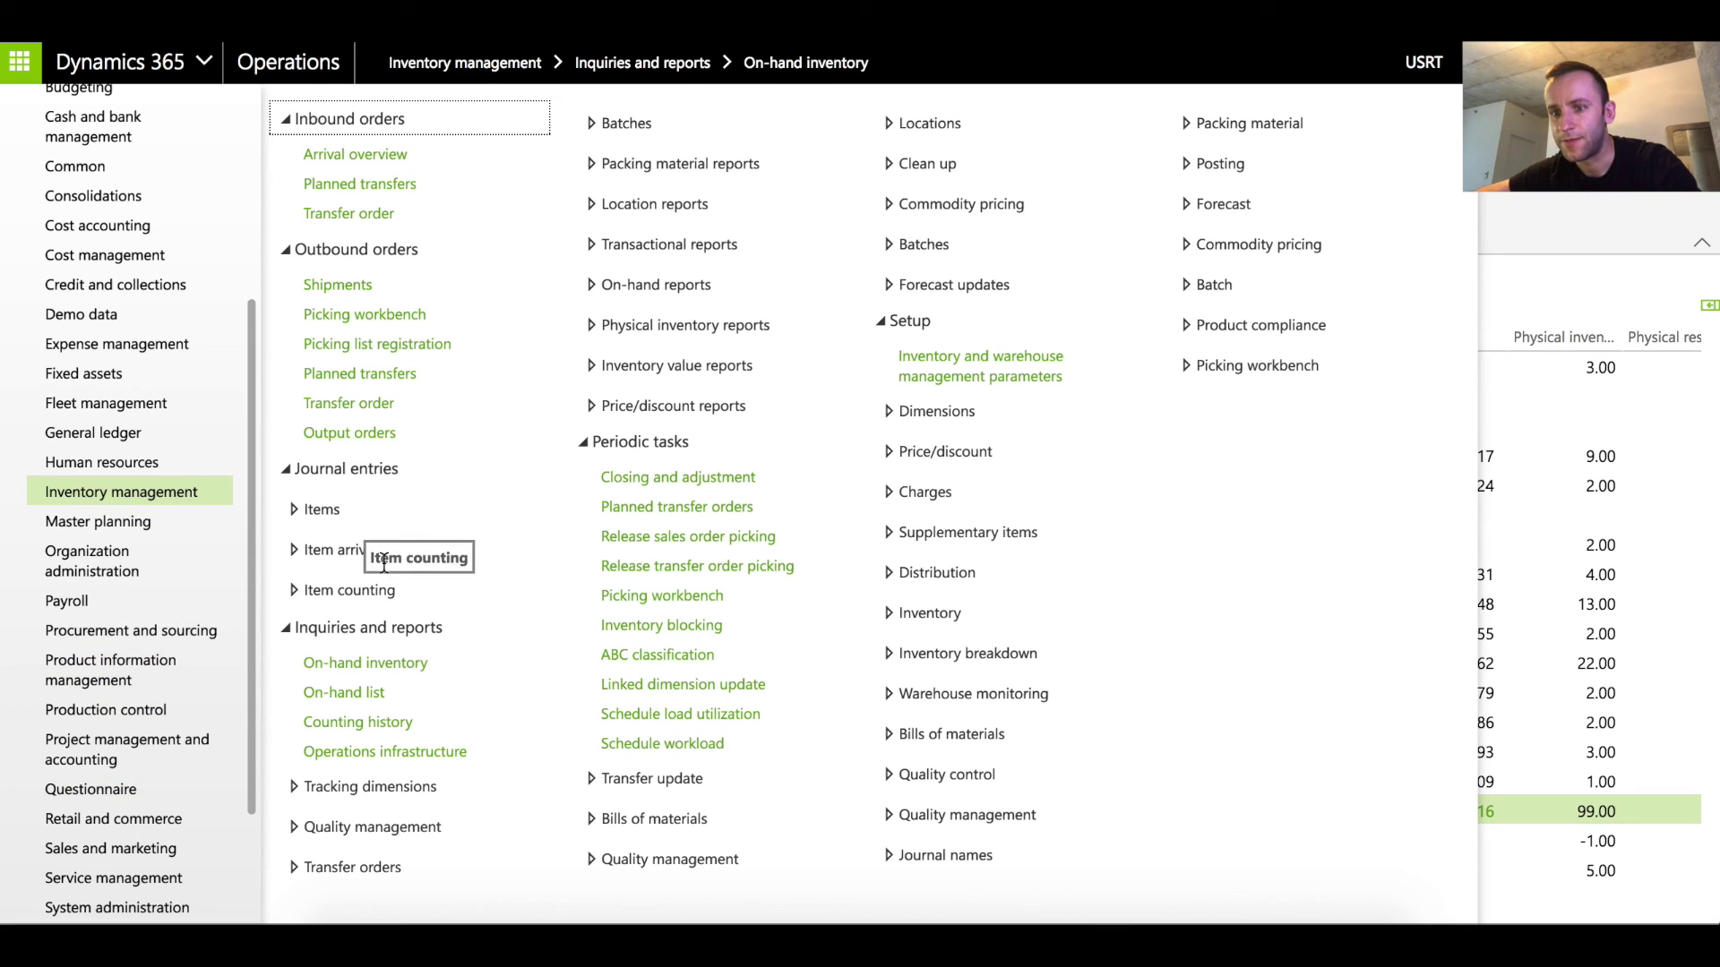
Create a transfer order from DC-EAST to DC with one line of WMS-Retail, quantity 1, and save it
left_click(360, 406)
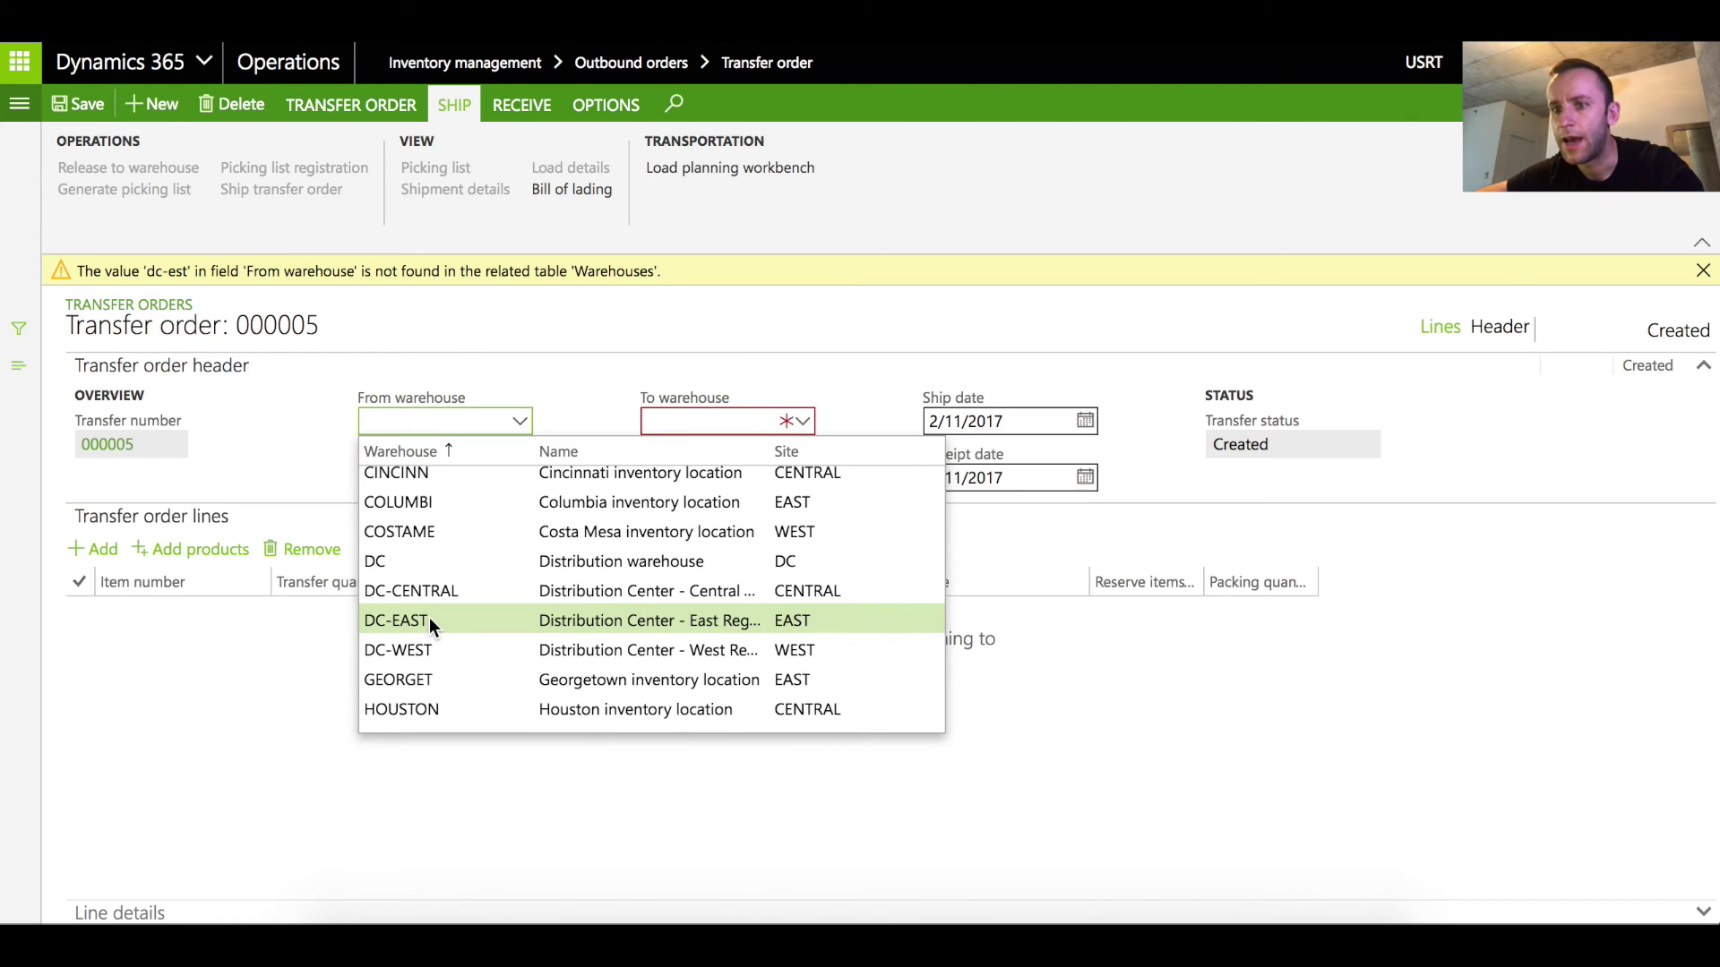
left_click(429, 620)
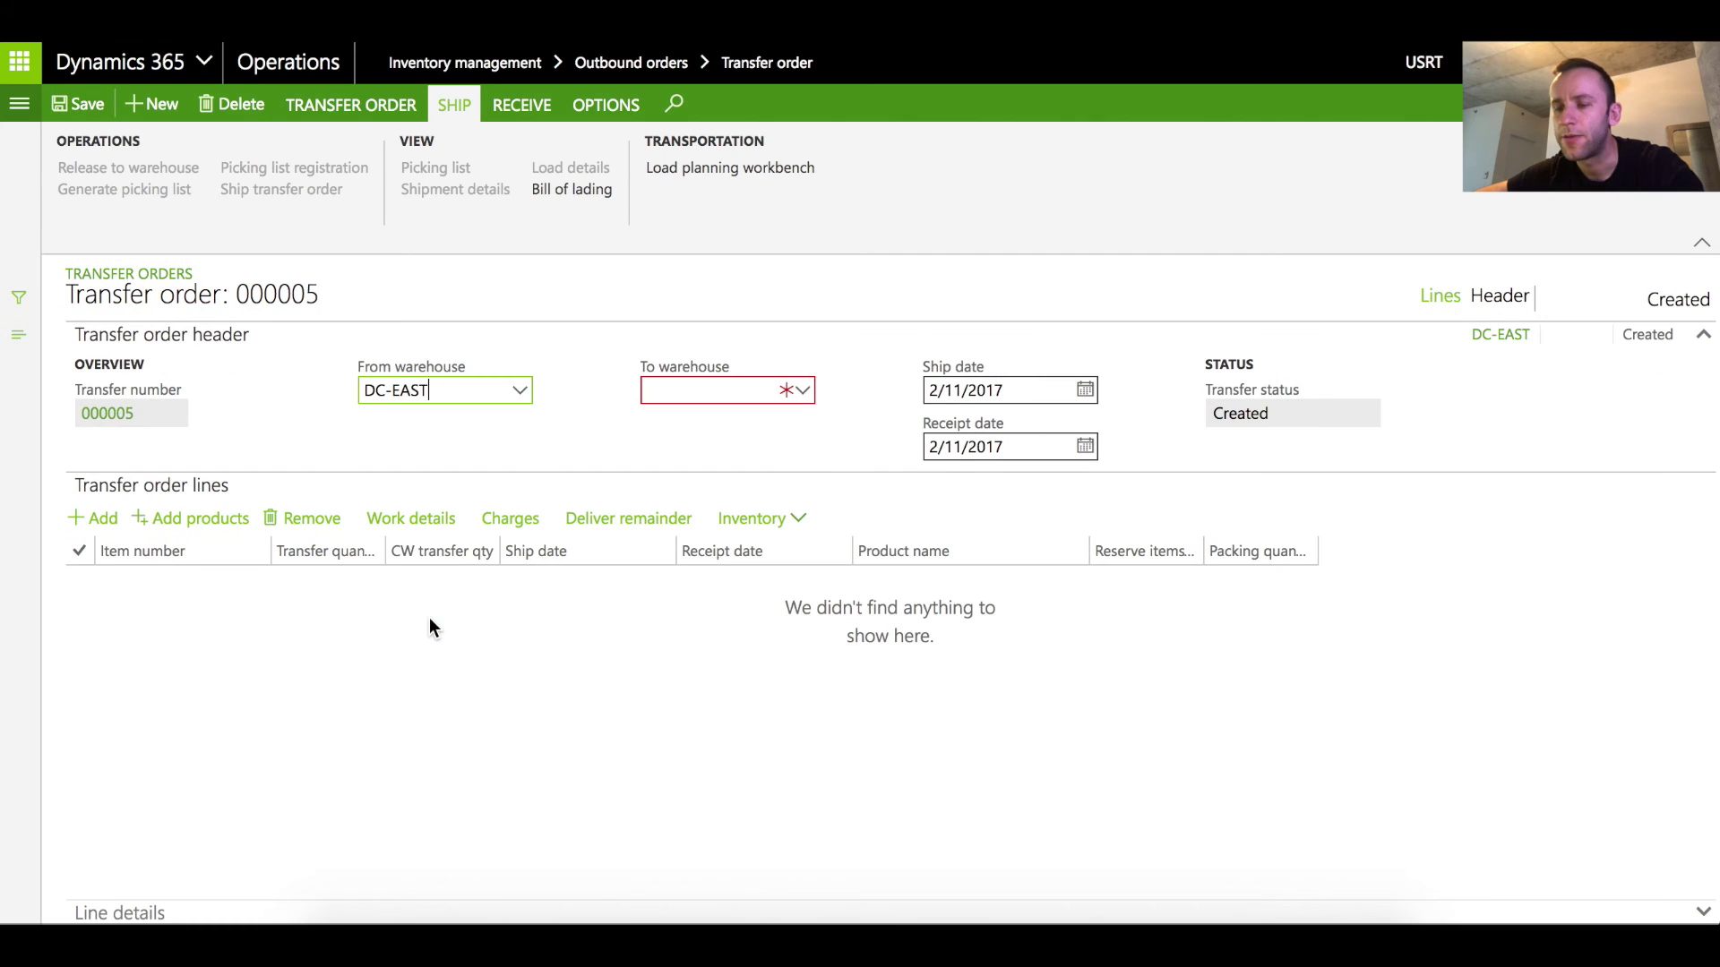
left_click(724, 393)
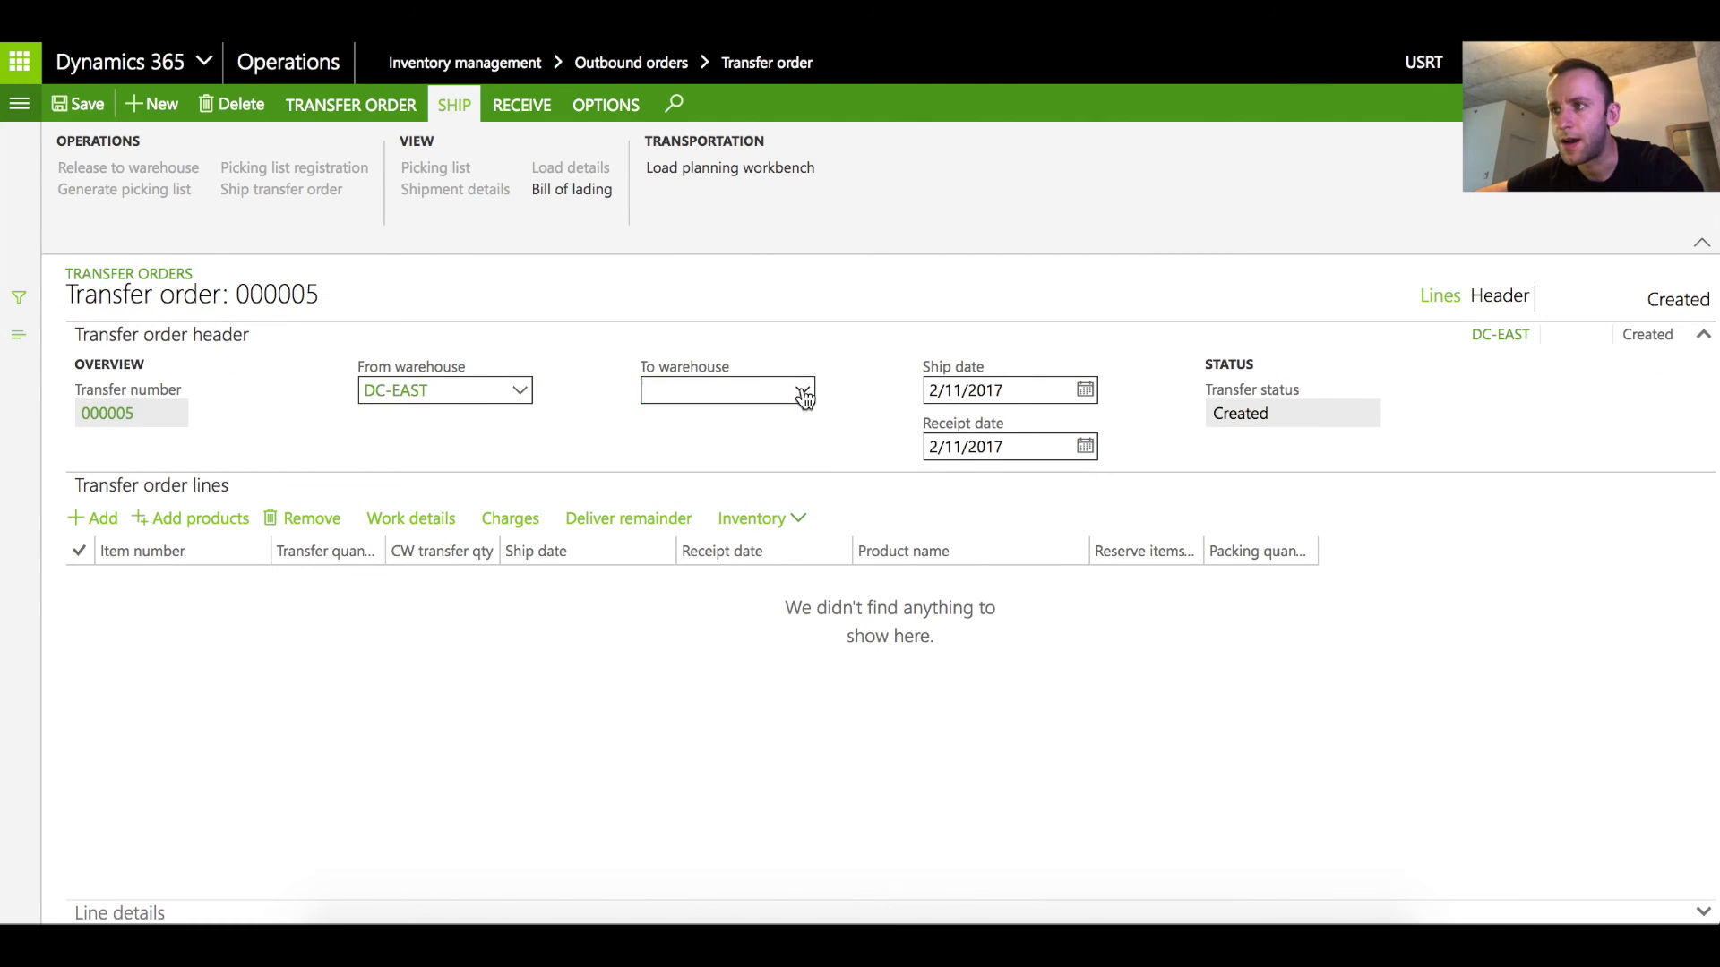
left_click(803, 391)
left_click(749, 391)
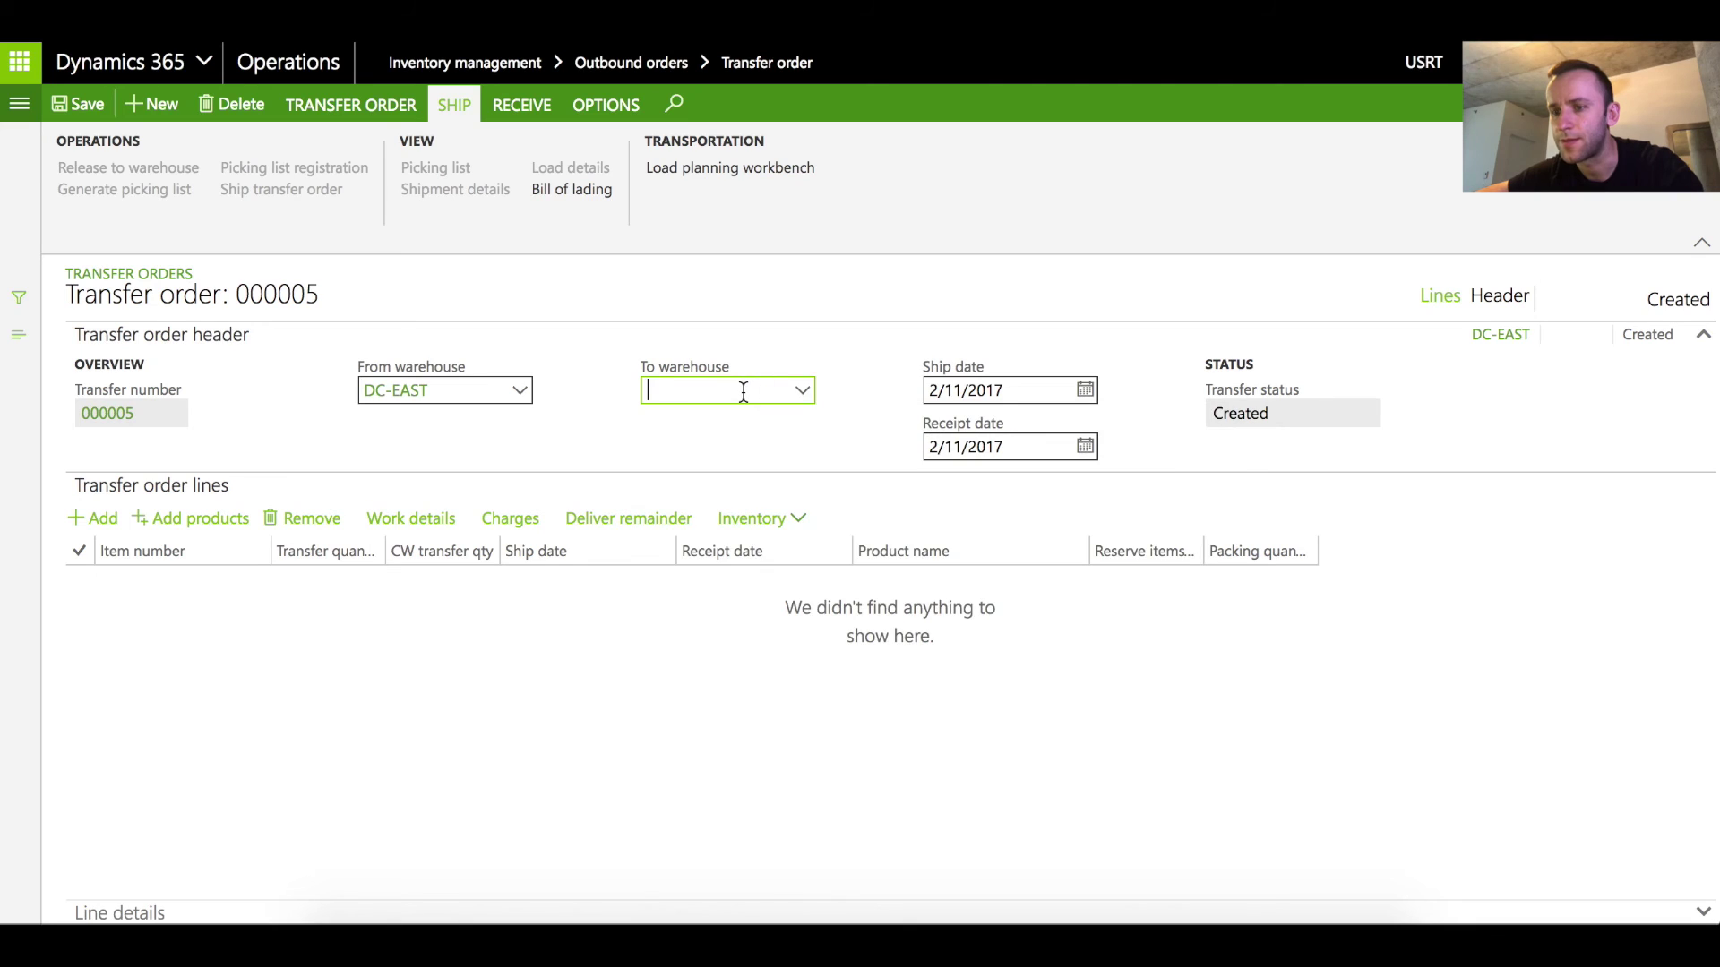
type("DC")
key("Tab")
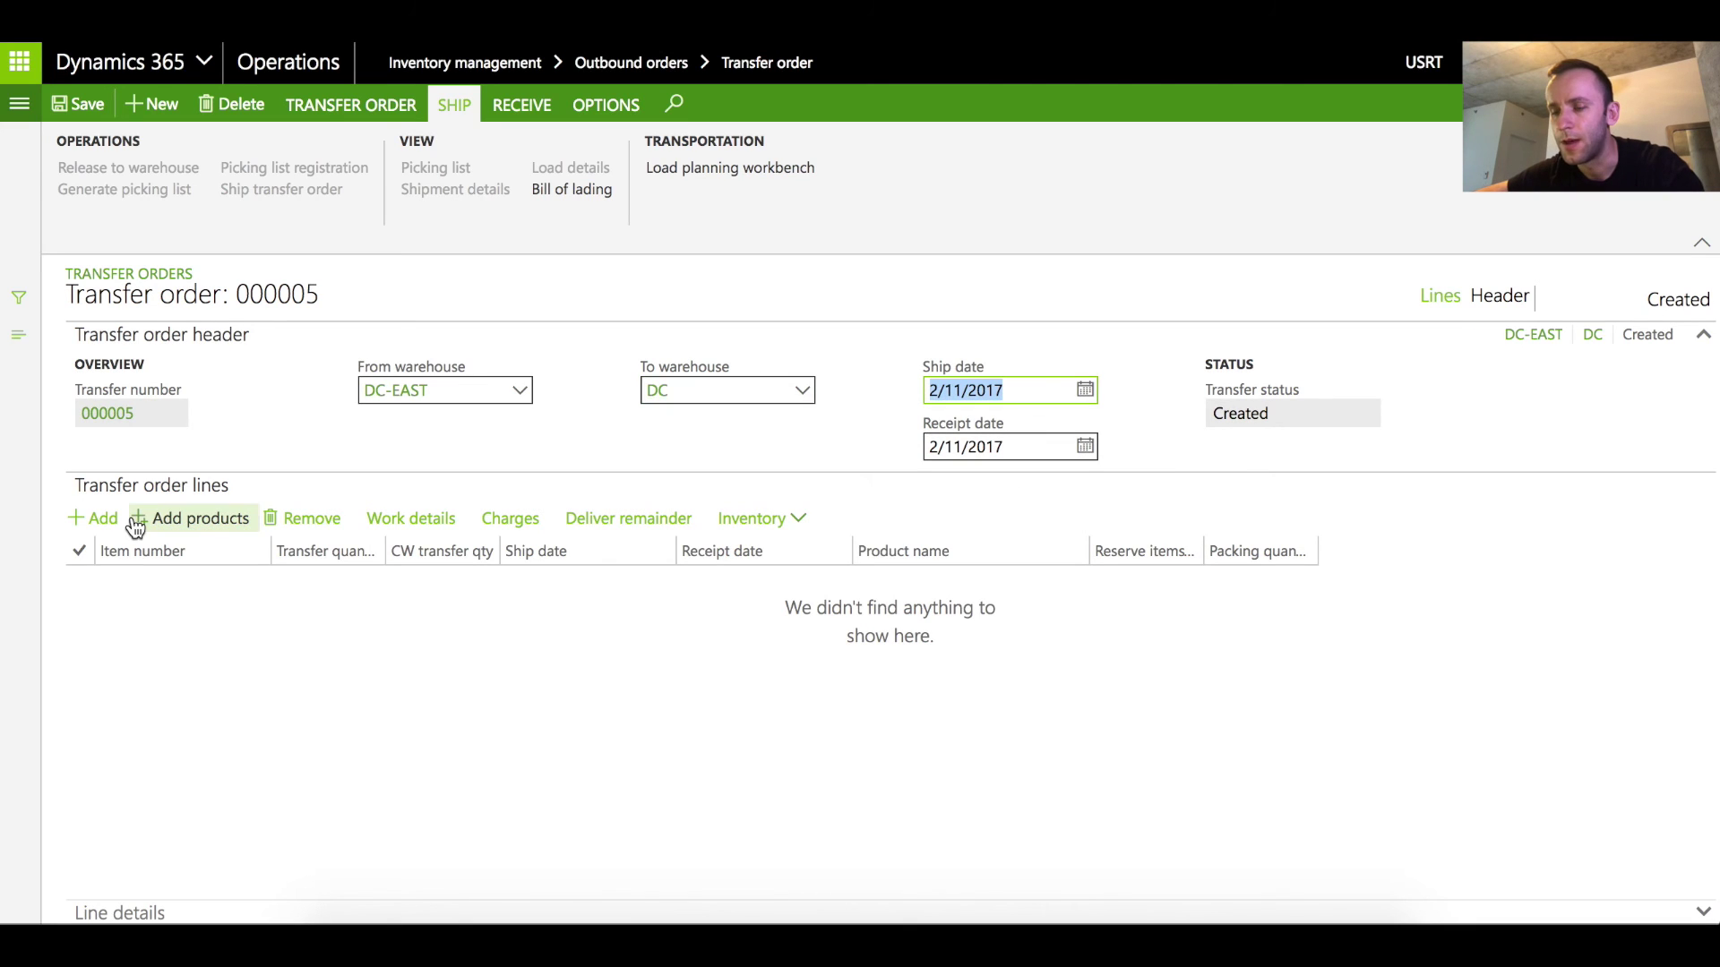
left_click(94, 518)
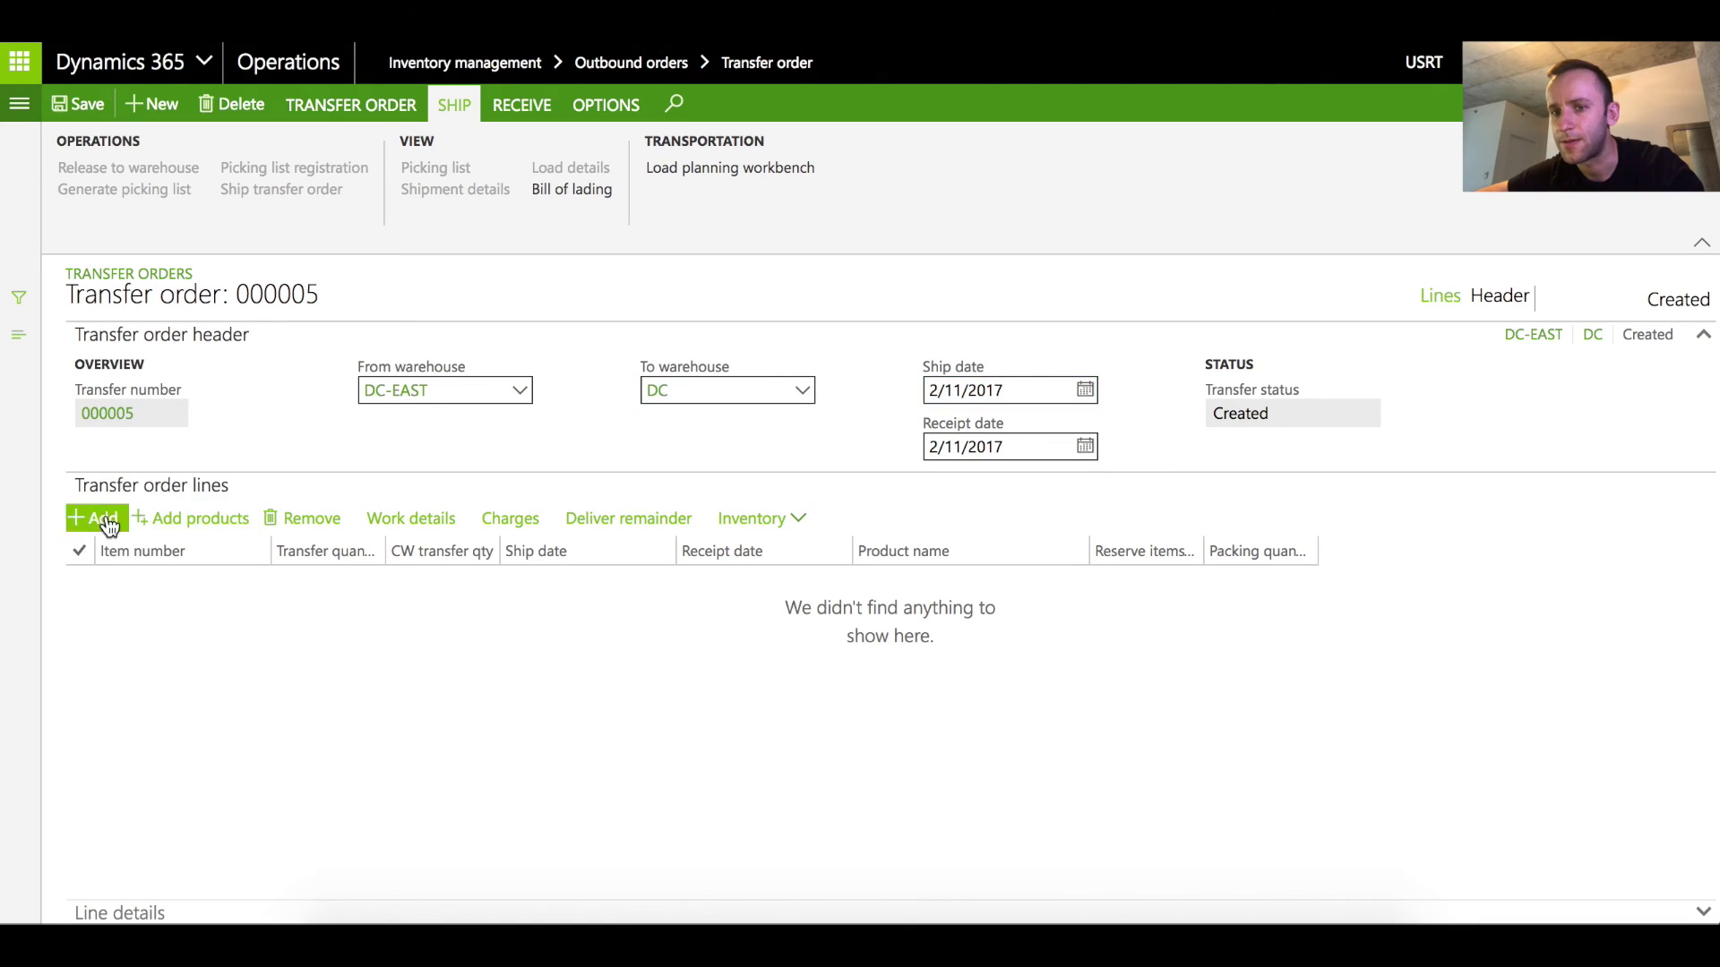
type("wms-retail")
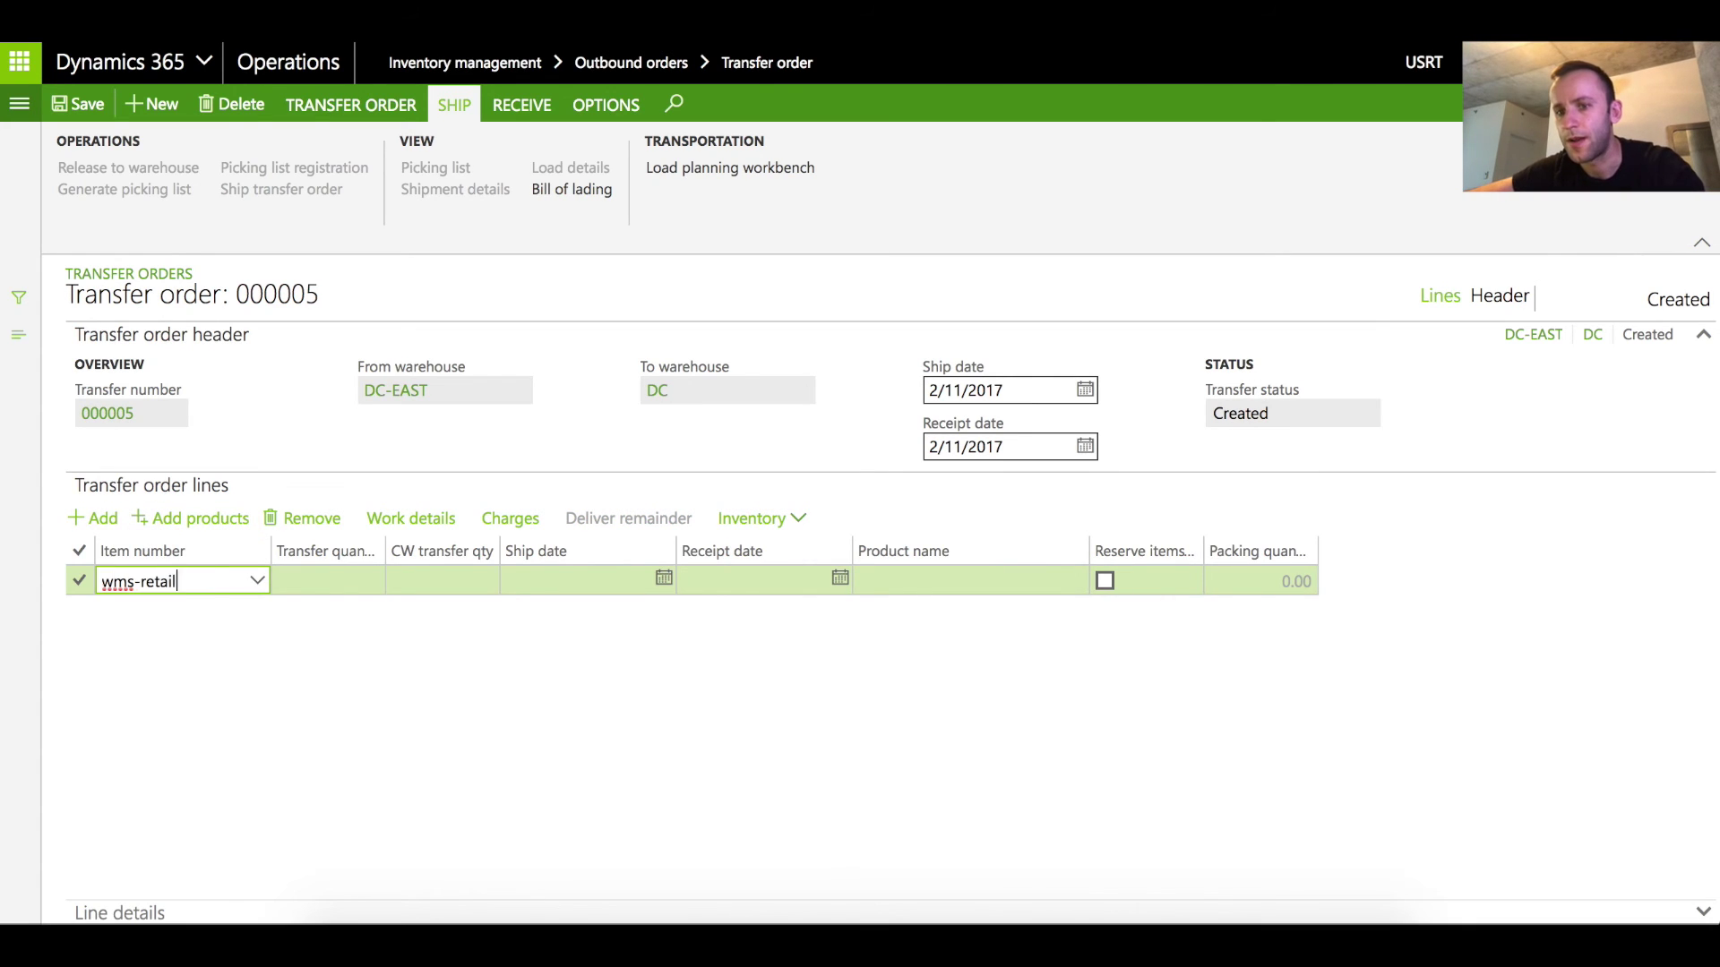
key("Tab")
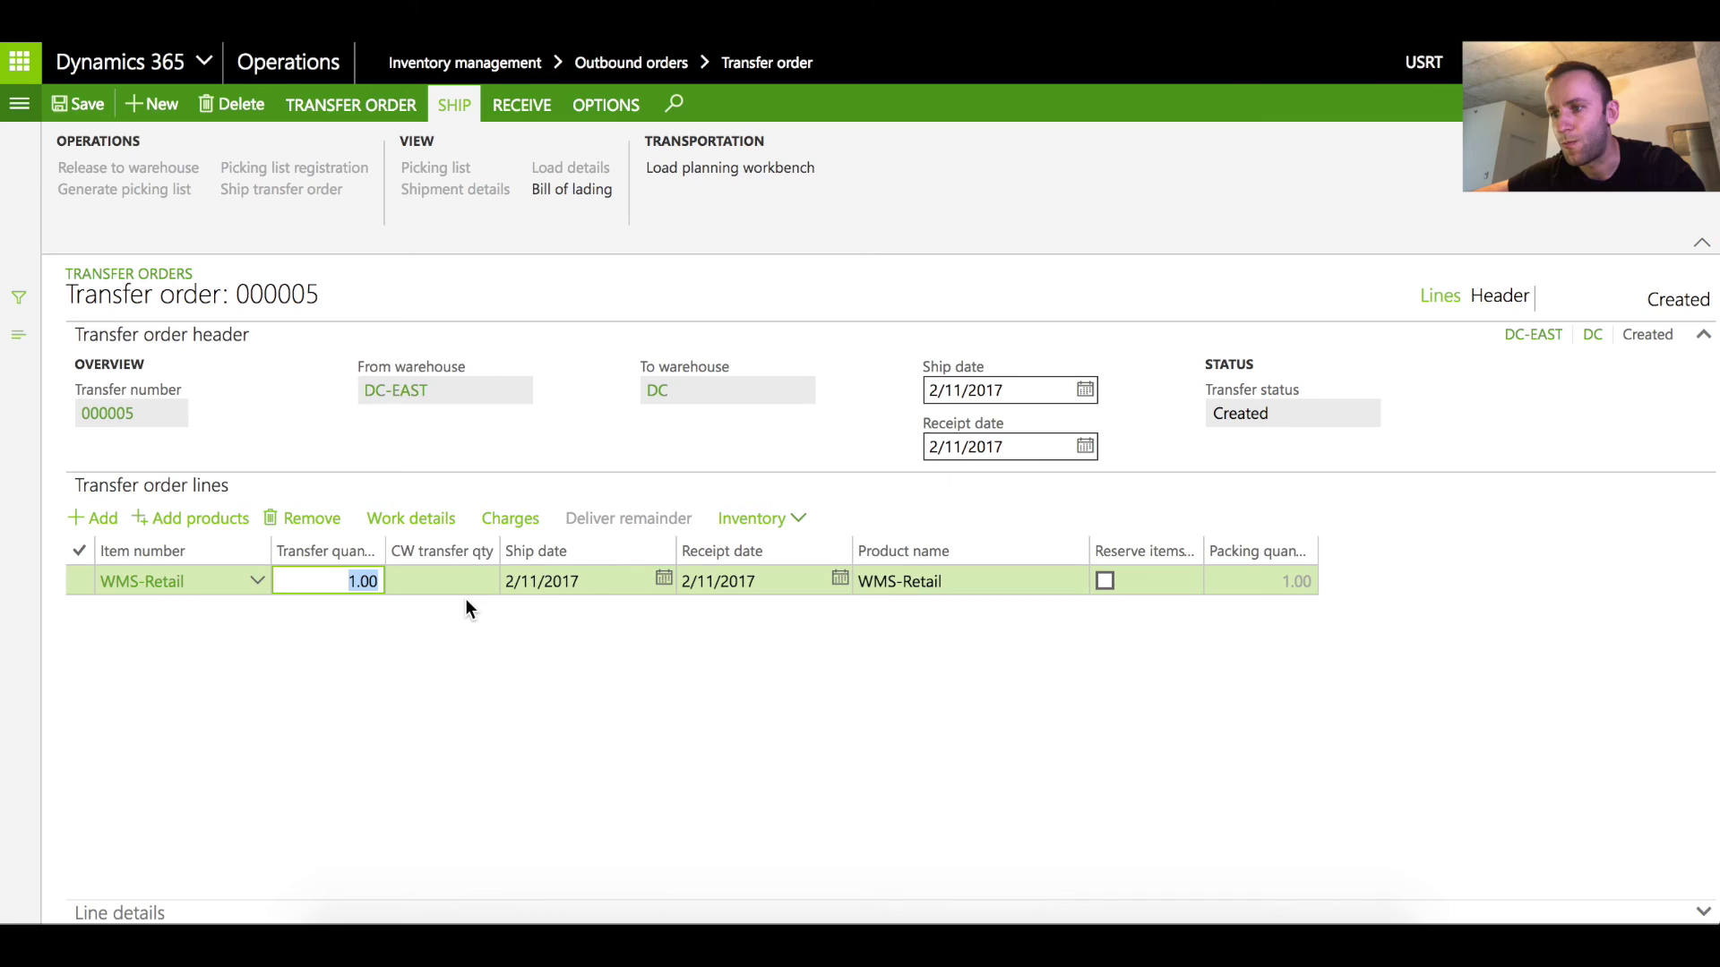
key("ctrl+s")
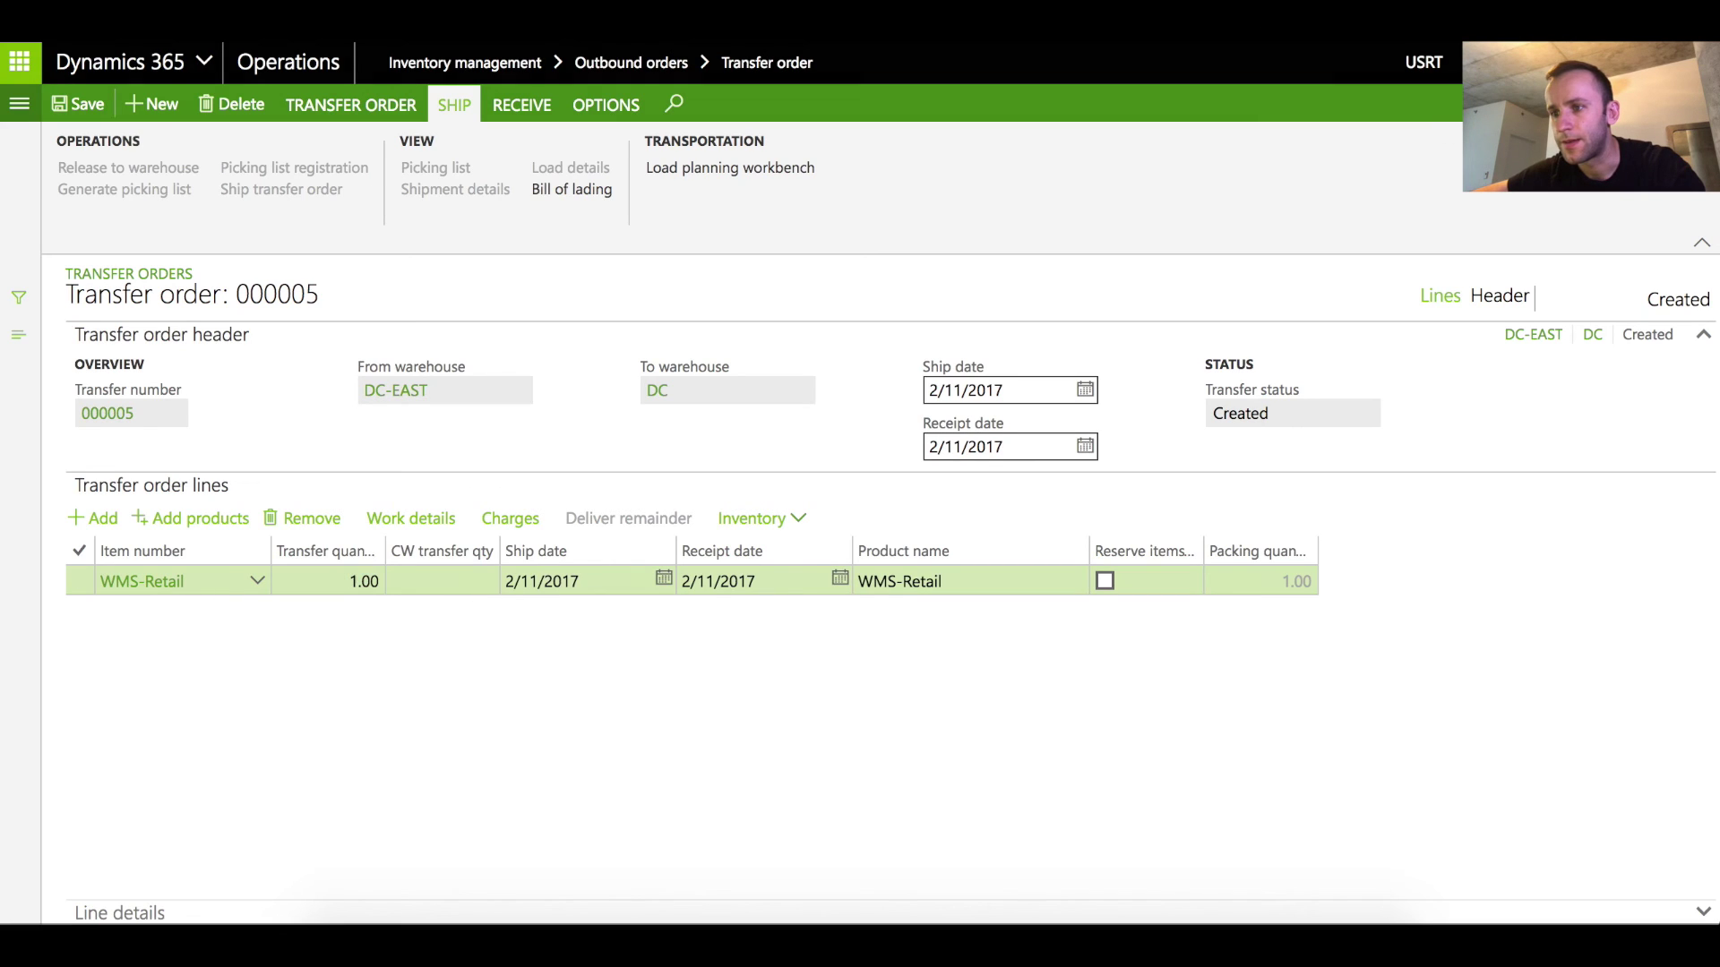
Ship transfer order 000005 with all quantities updated
left_click(301, 190)
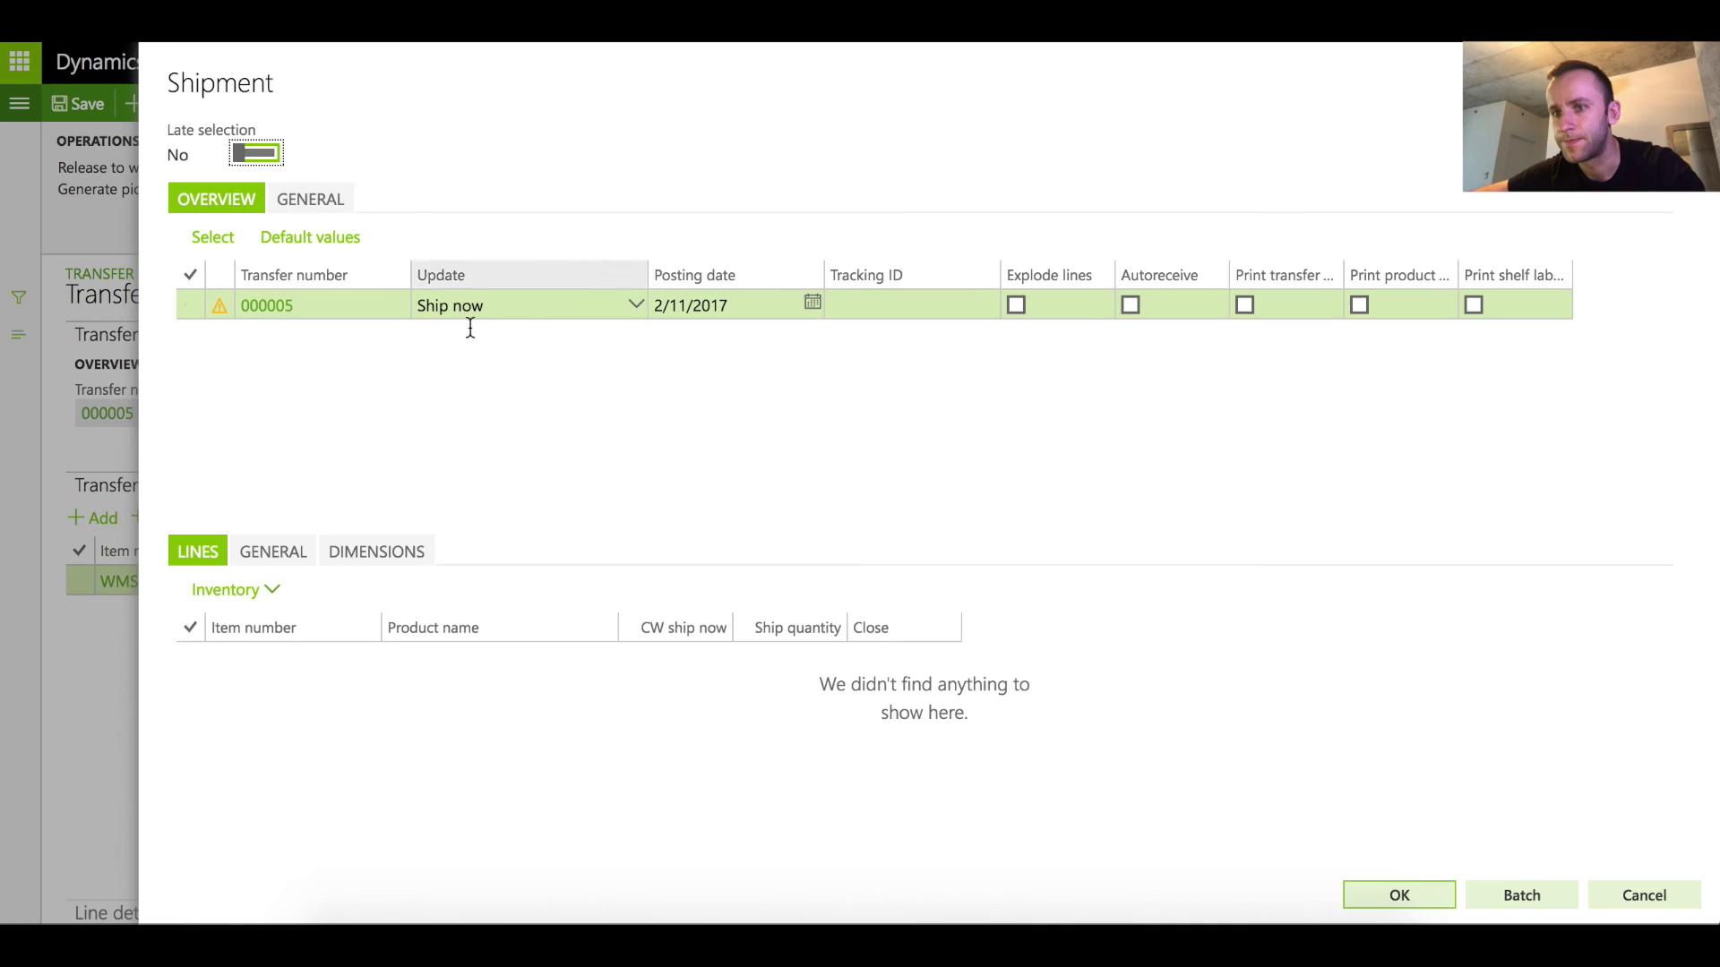
left_click(635, 305)
left_click(561, 363)
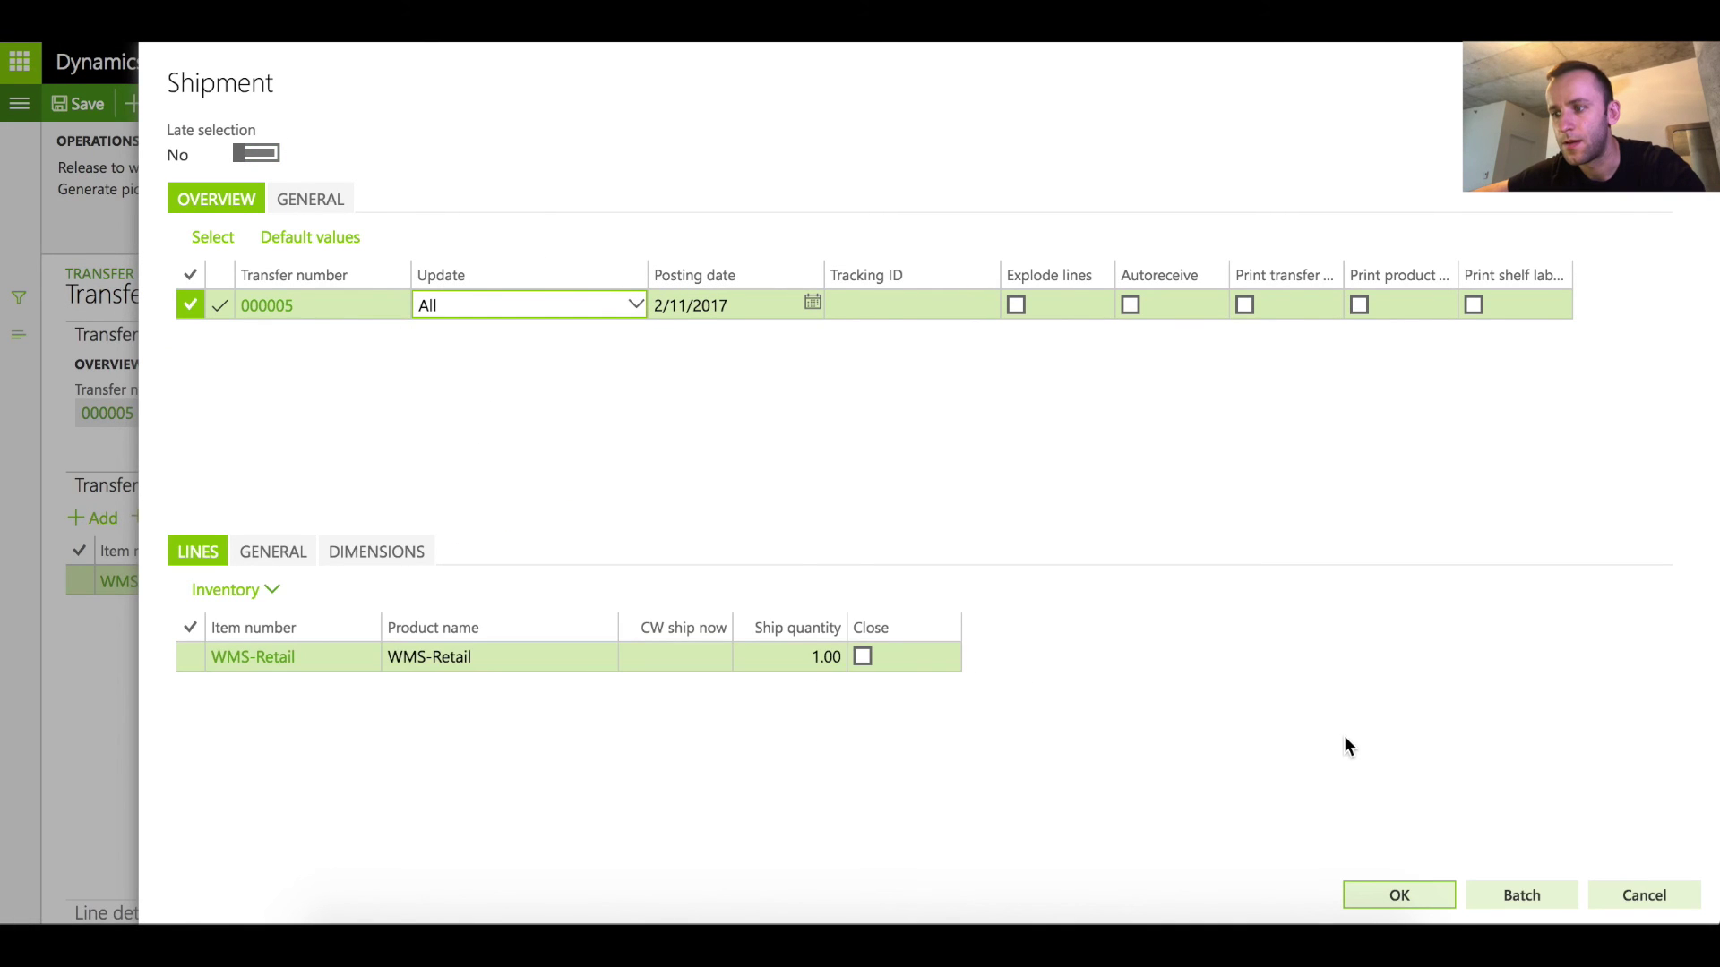
left_click(1372, 896)
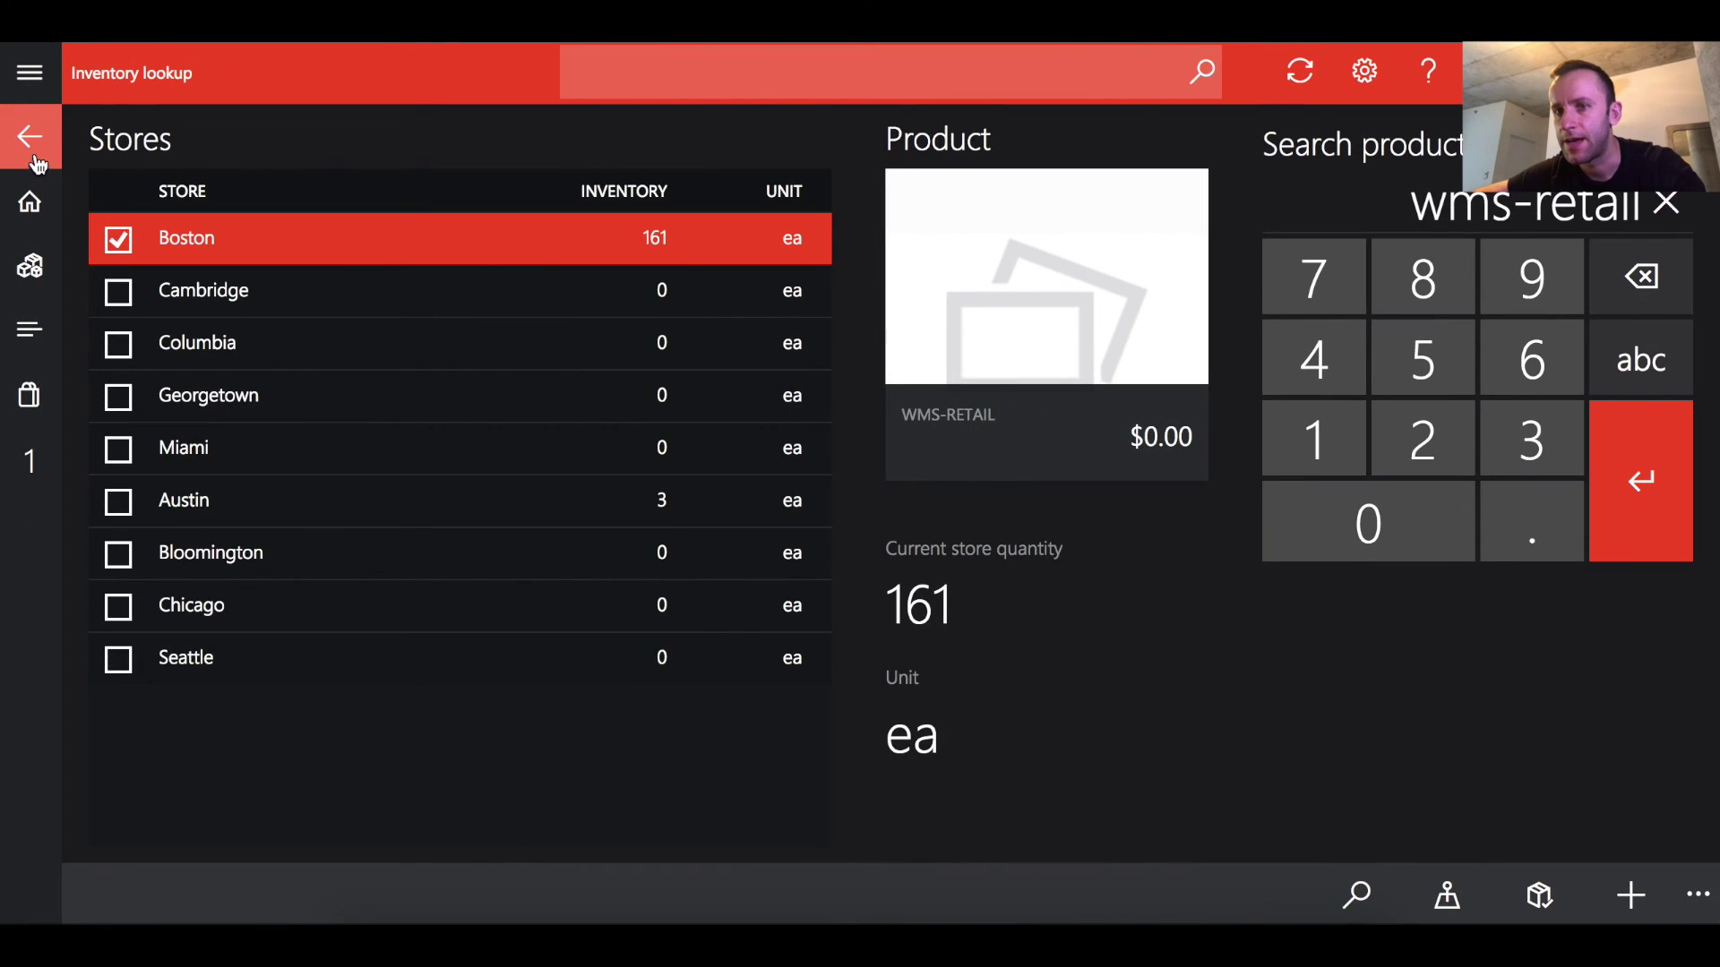
Open transfer order 000005 for receiving from Picking and receiving in Cloud POS
left_click(30, 133)
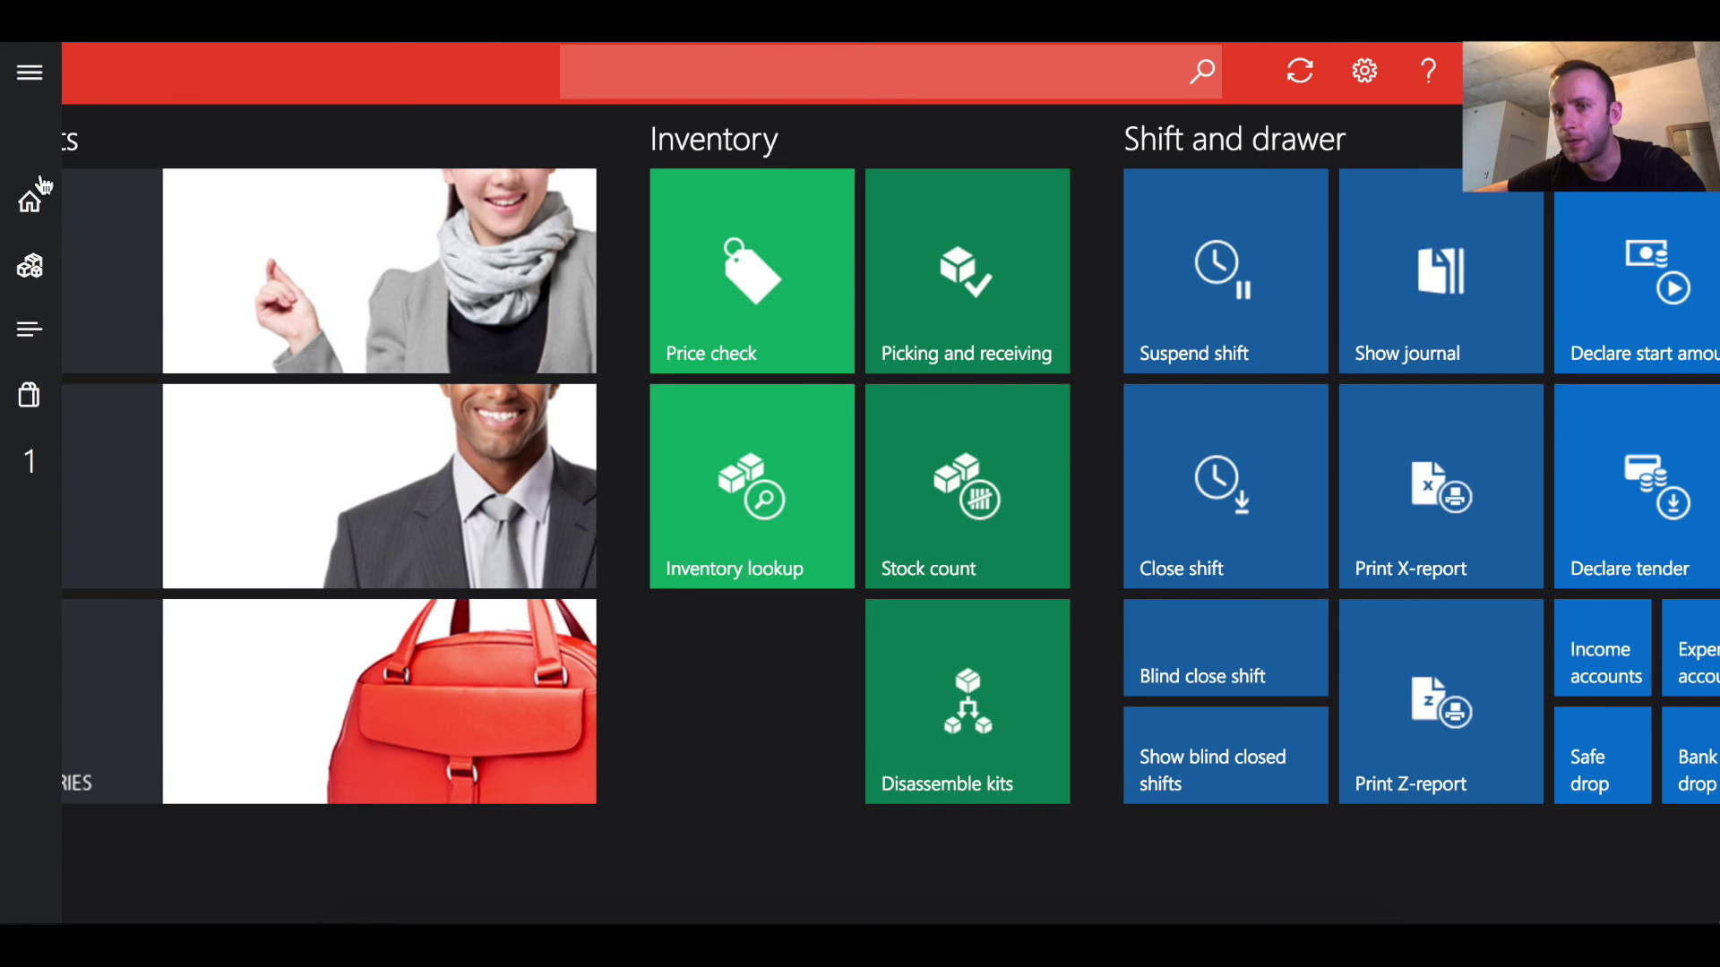
left_click(964, 240)
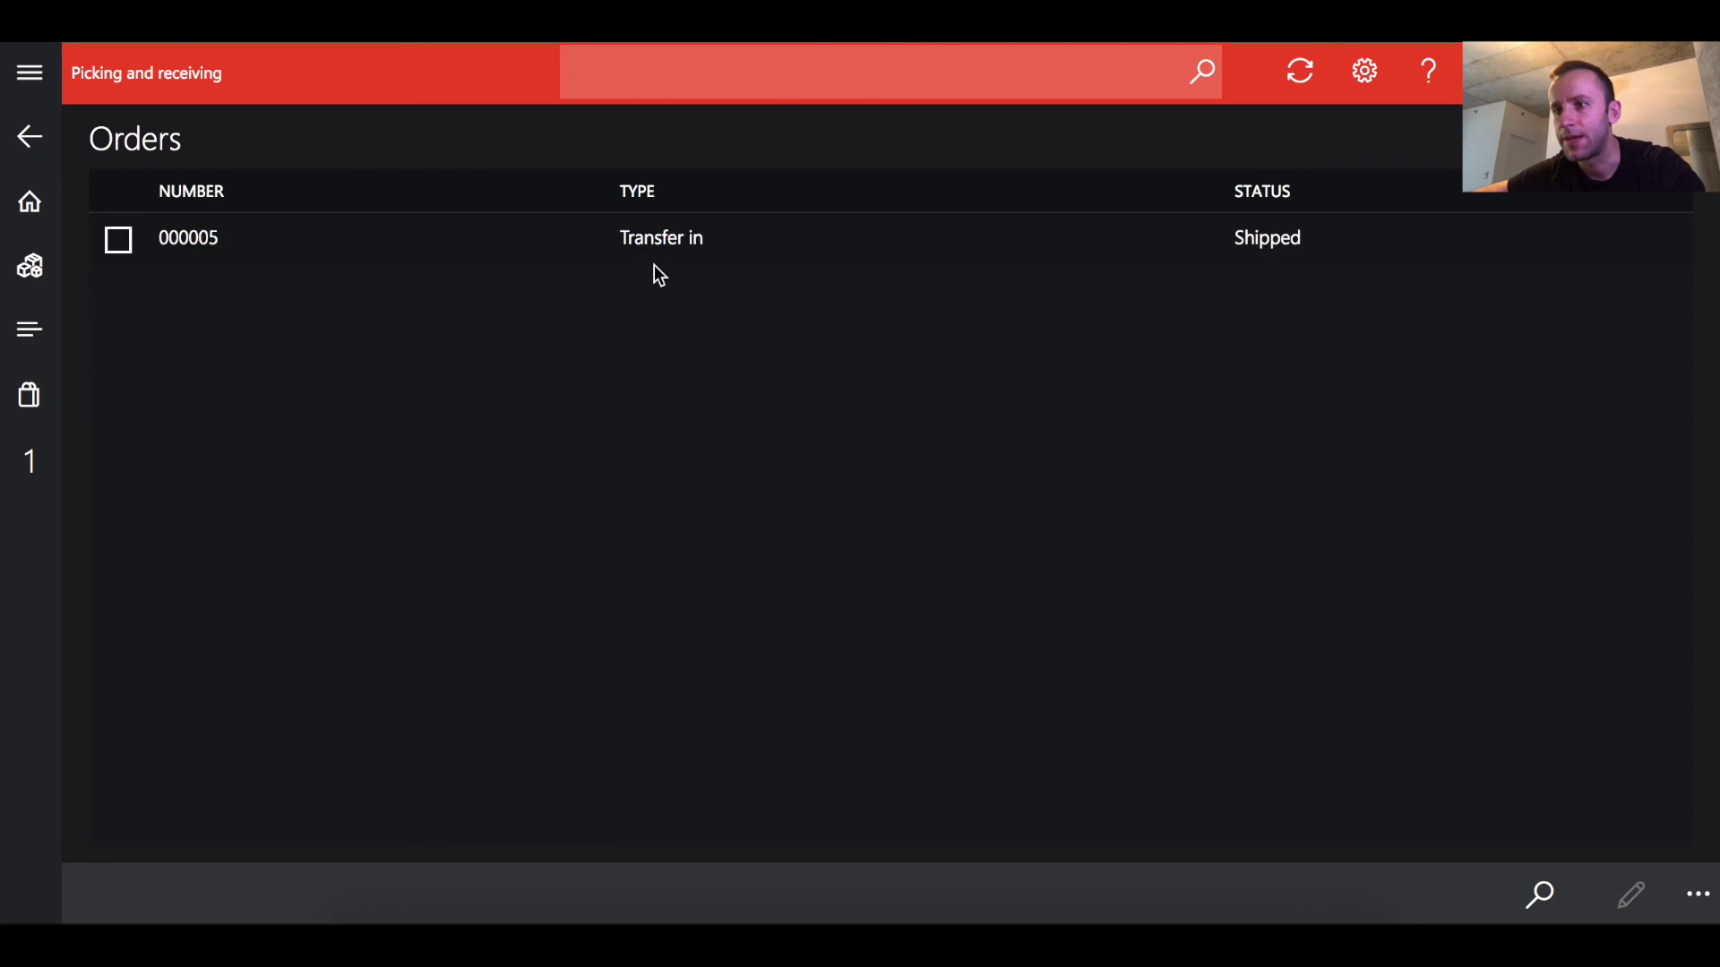
left_click(674, 240)
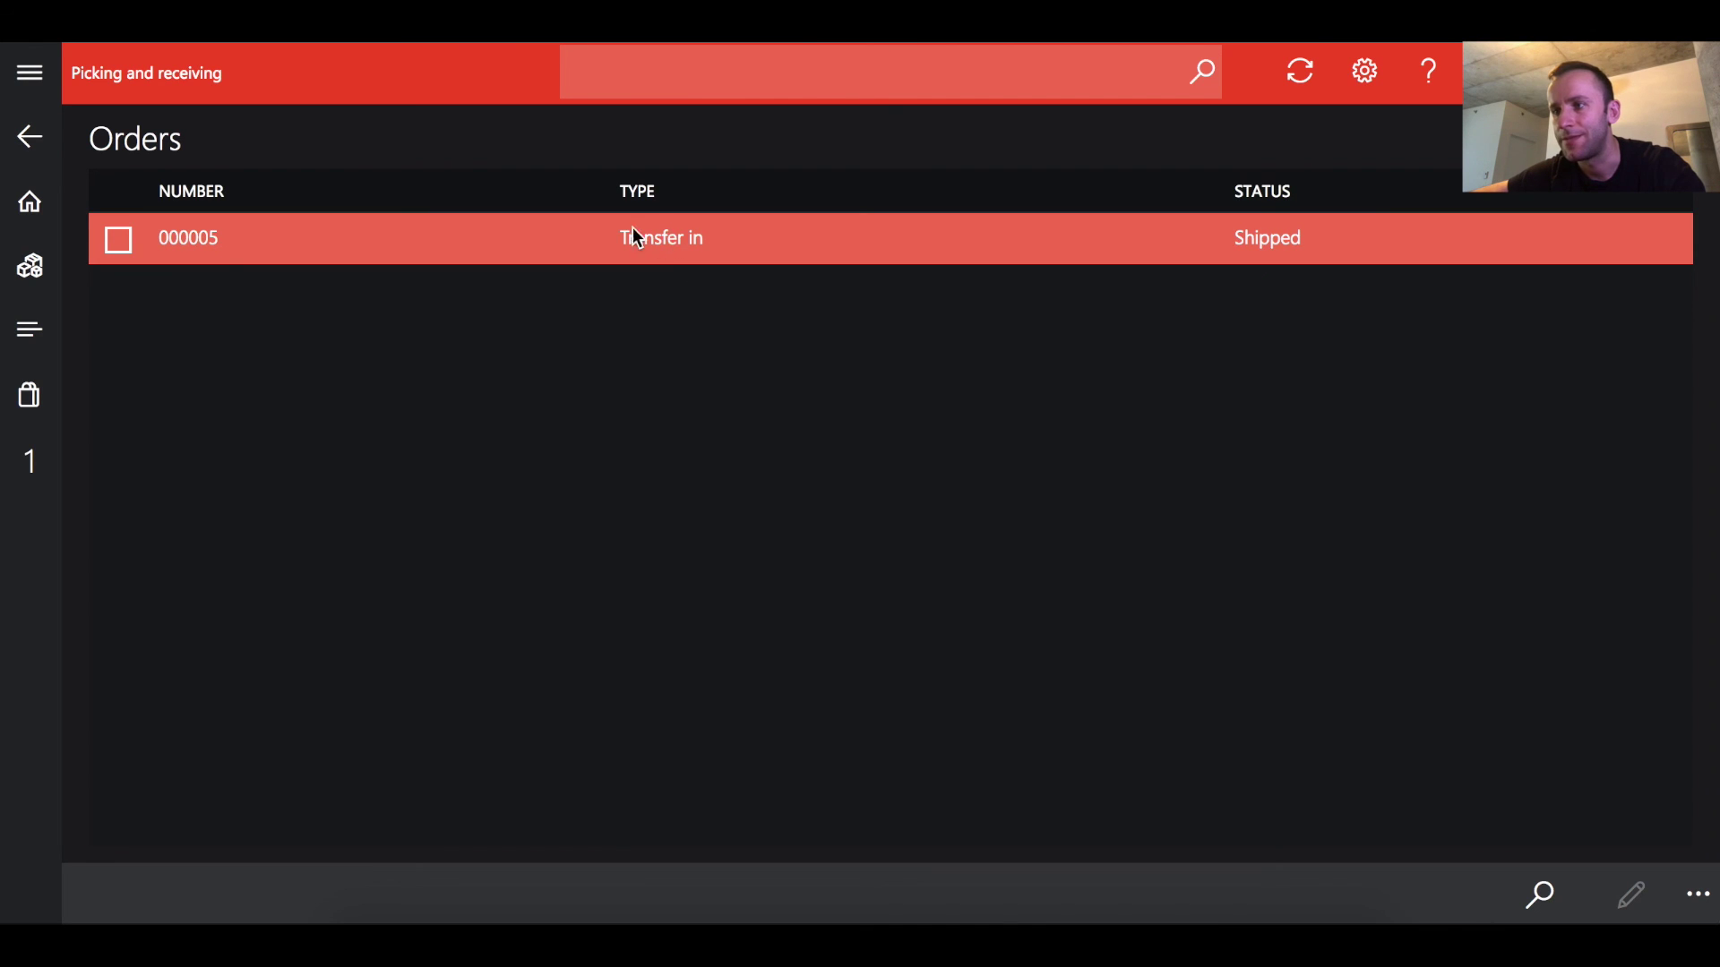
left_click(122, 242)
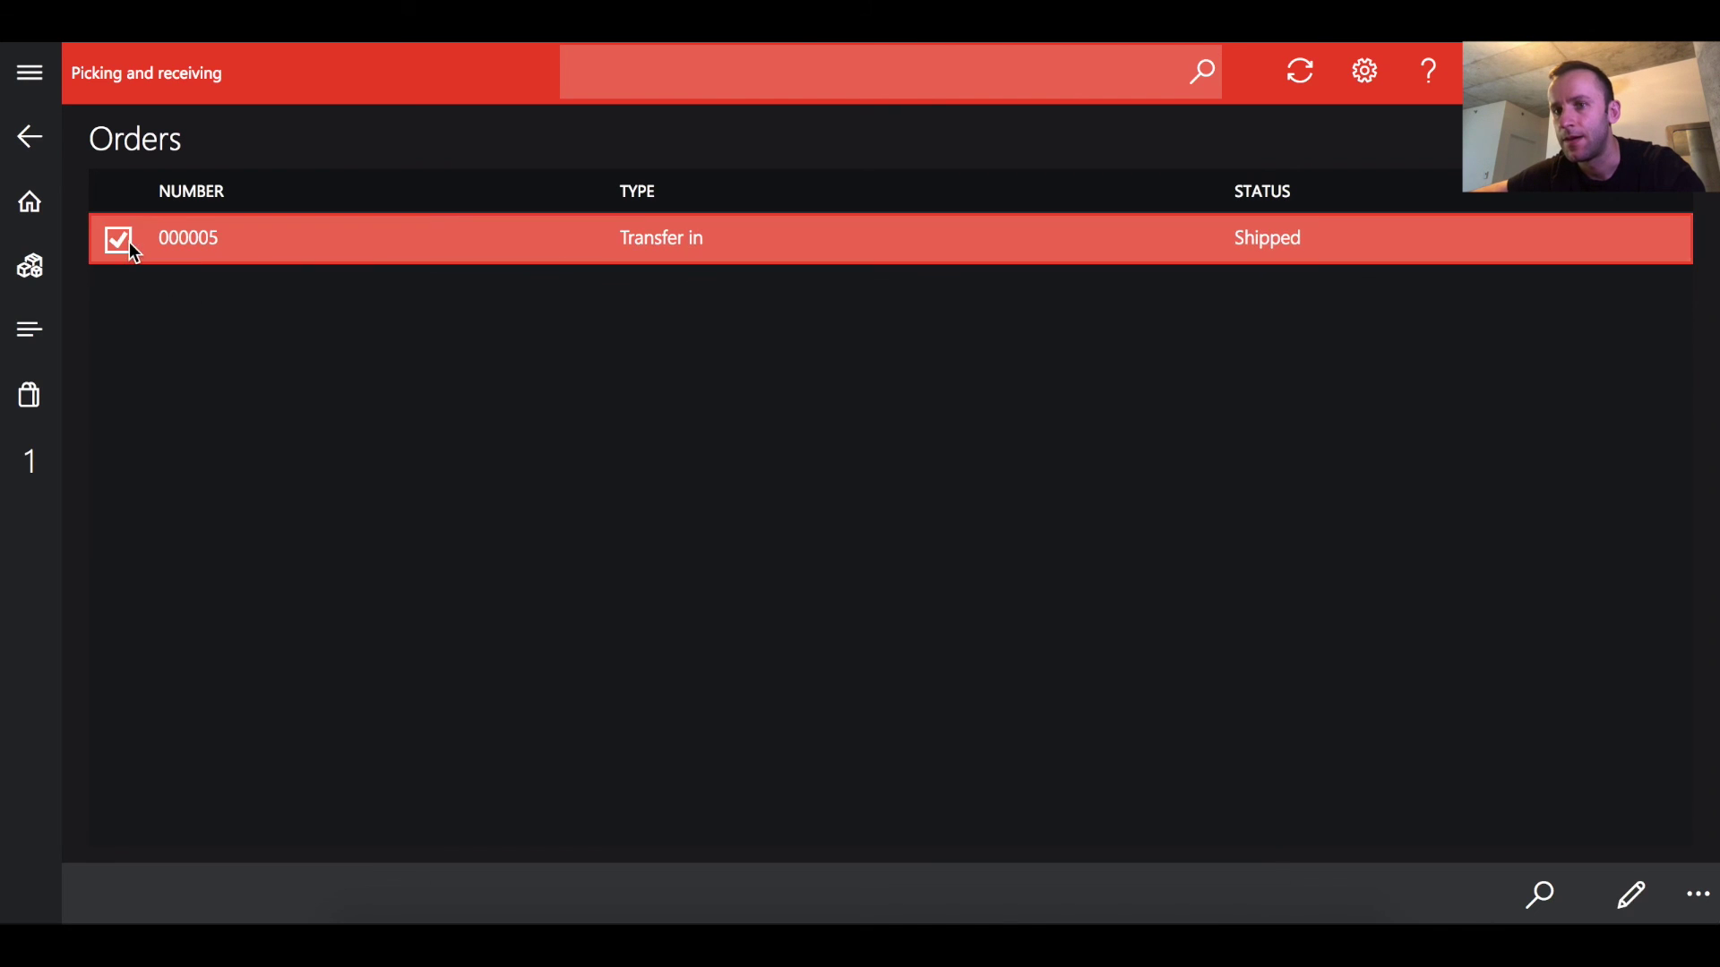
left_click(1631, 894)
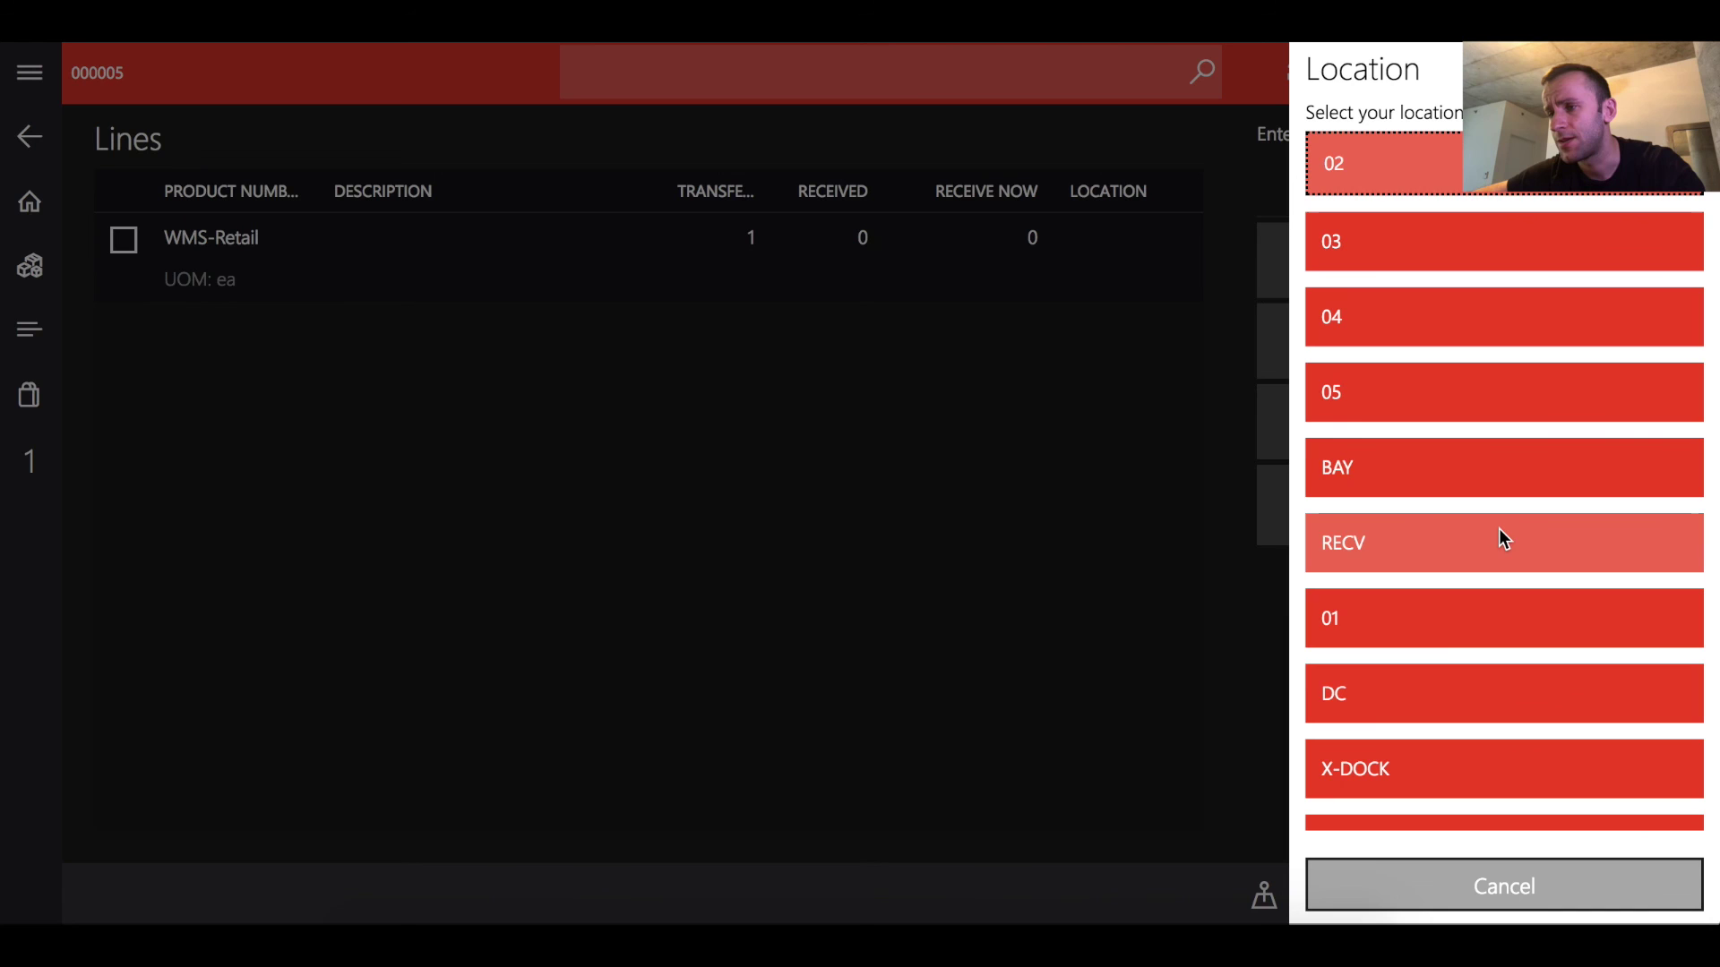
Receive 1 WMS-Retail into location RECV, complete the receipt, and review the received lines
left_click(1437, 551)
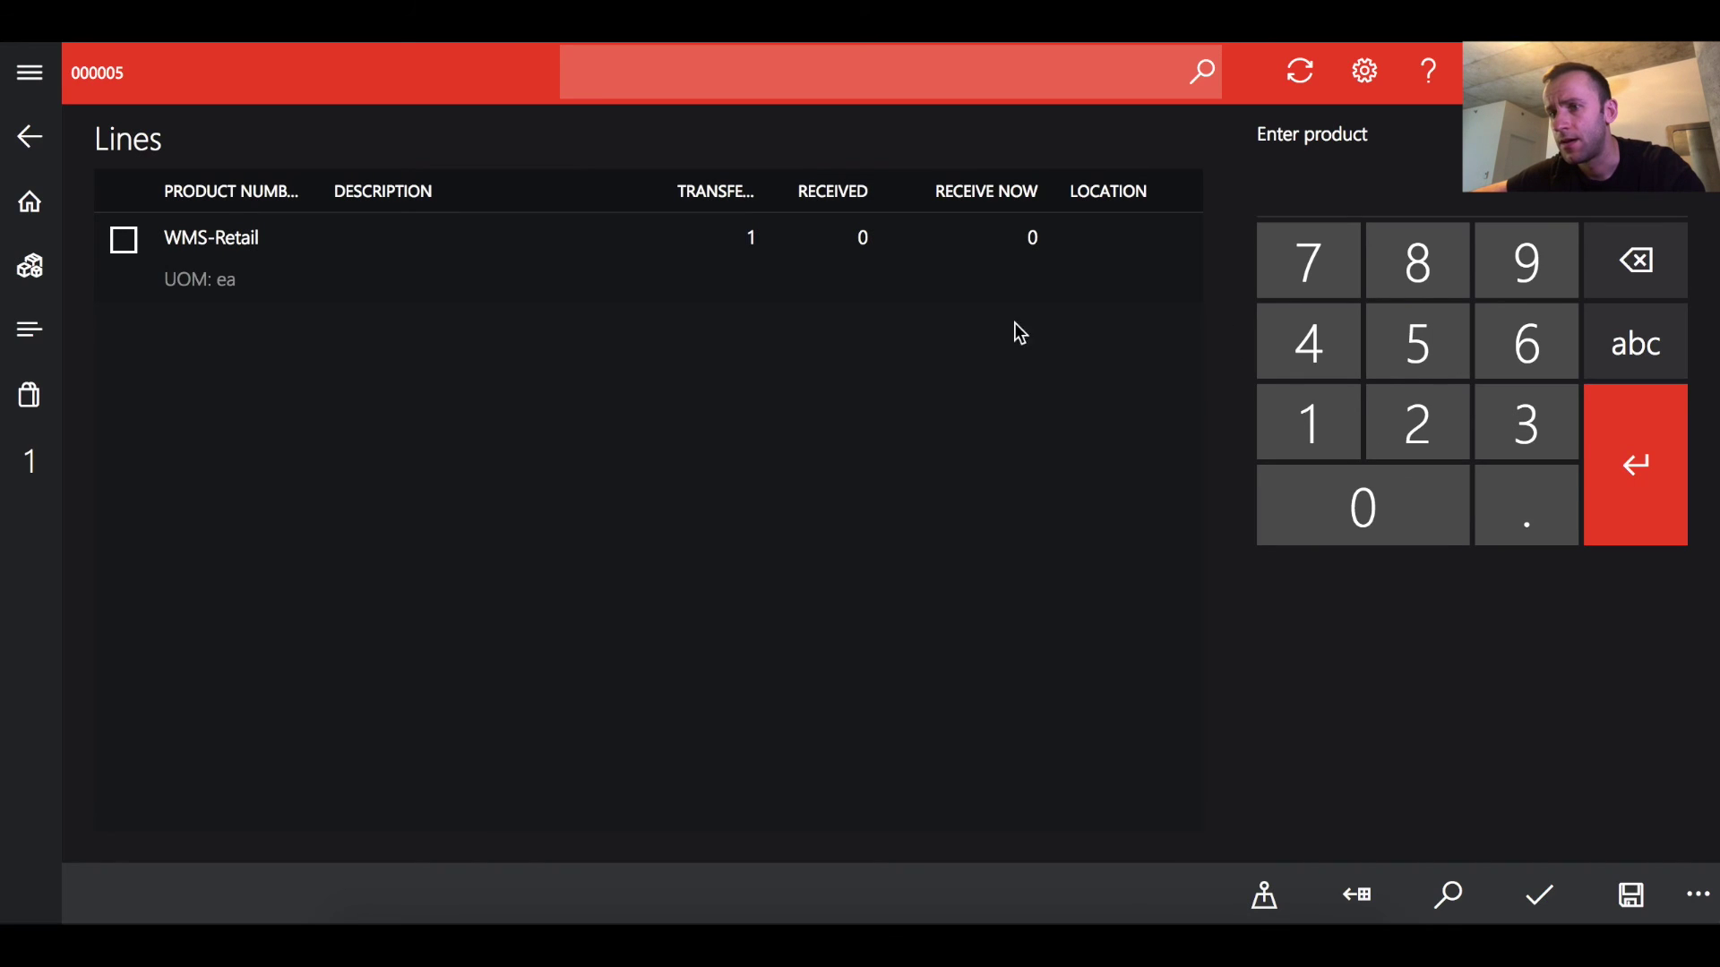
left_click(998, 299)
left_click(1289, 421)
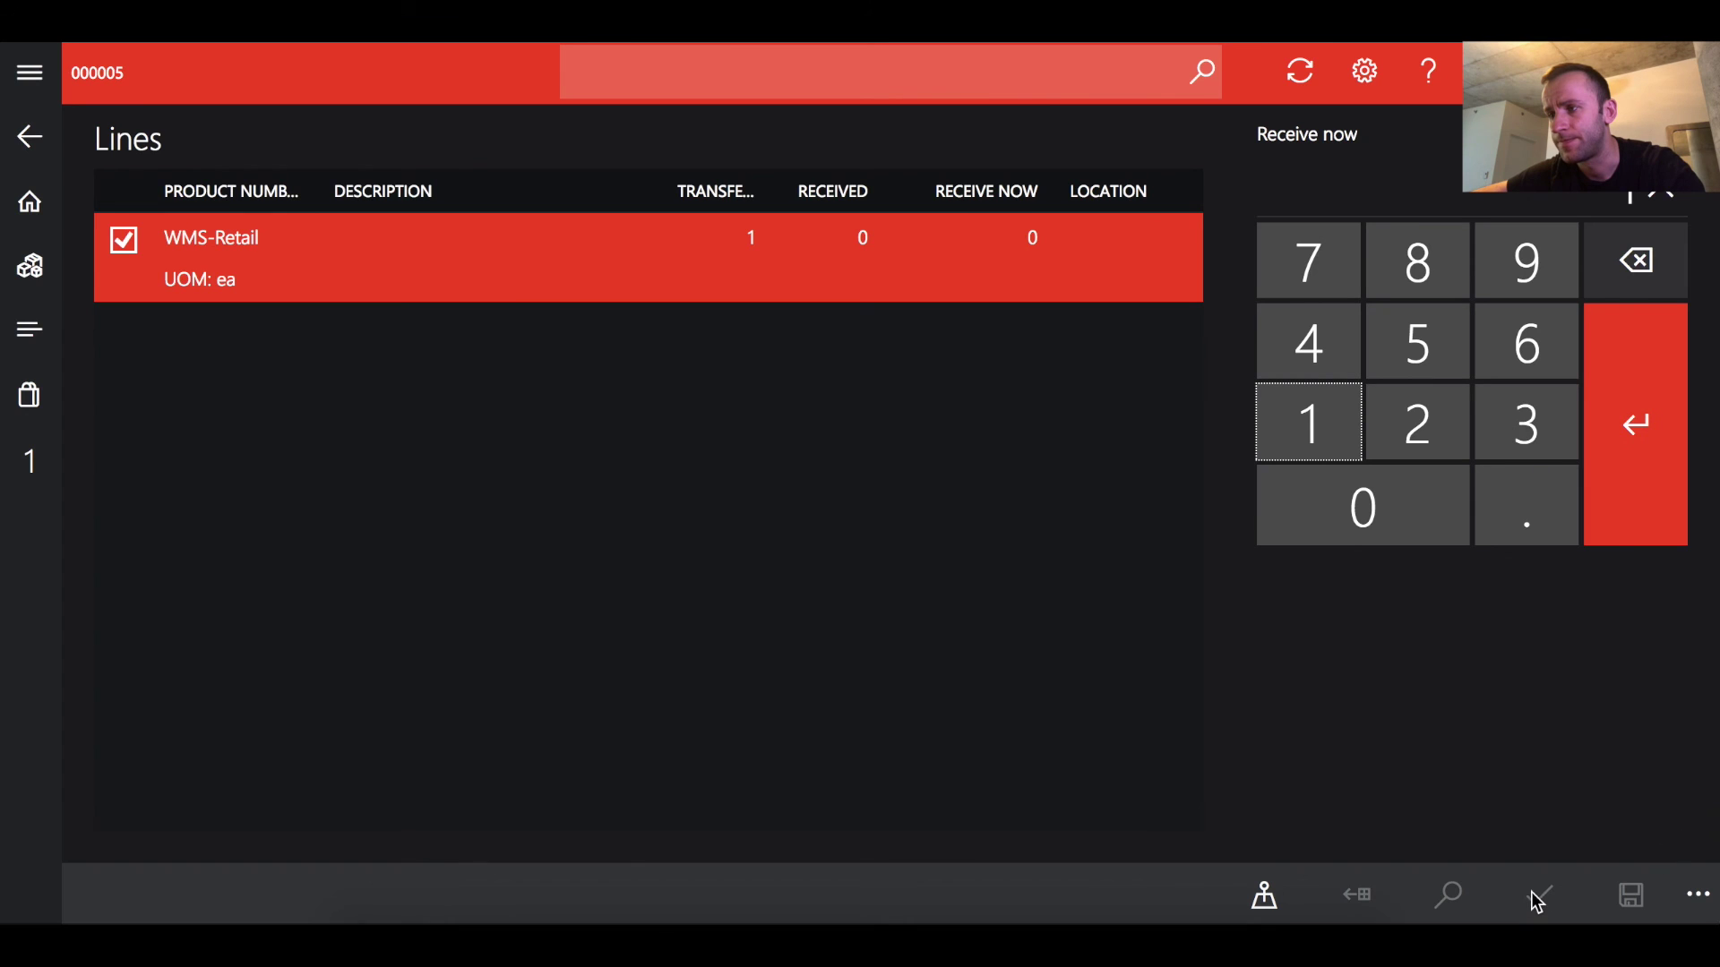
left_click(1641, 490)
left_click(1543, 897)
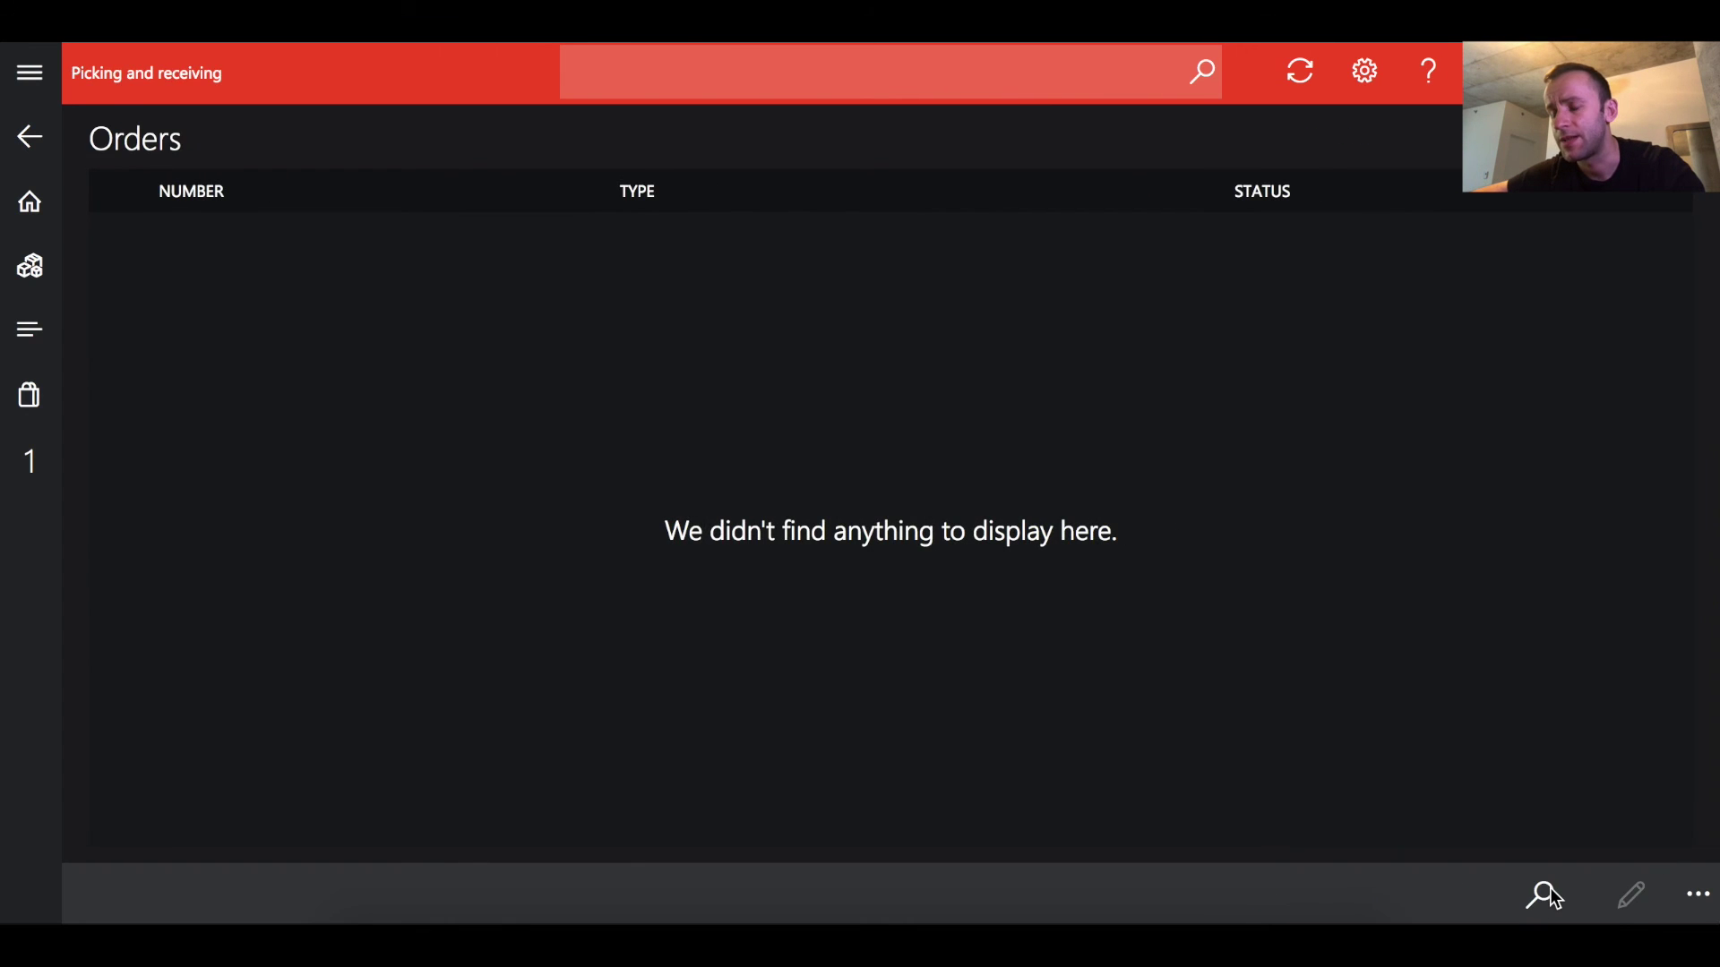
left_click(42, 148)
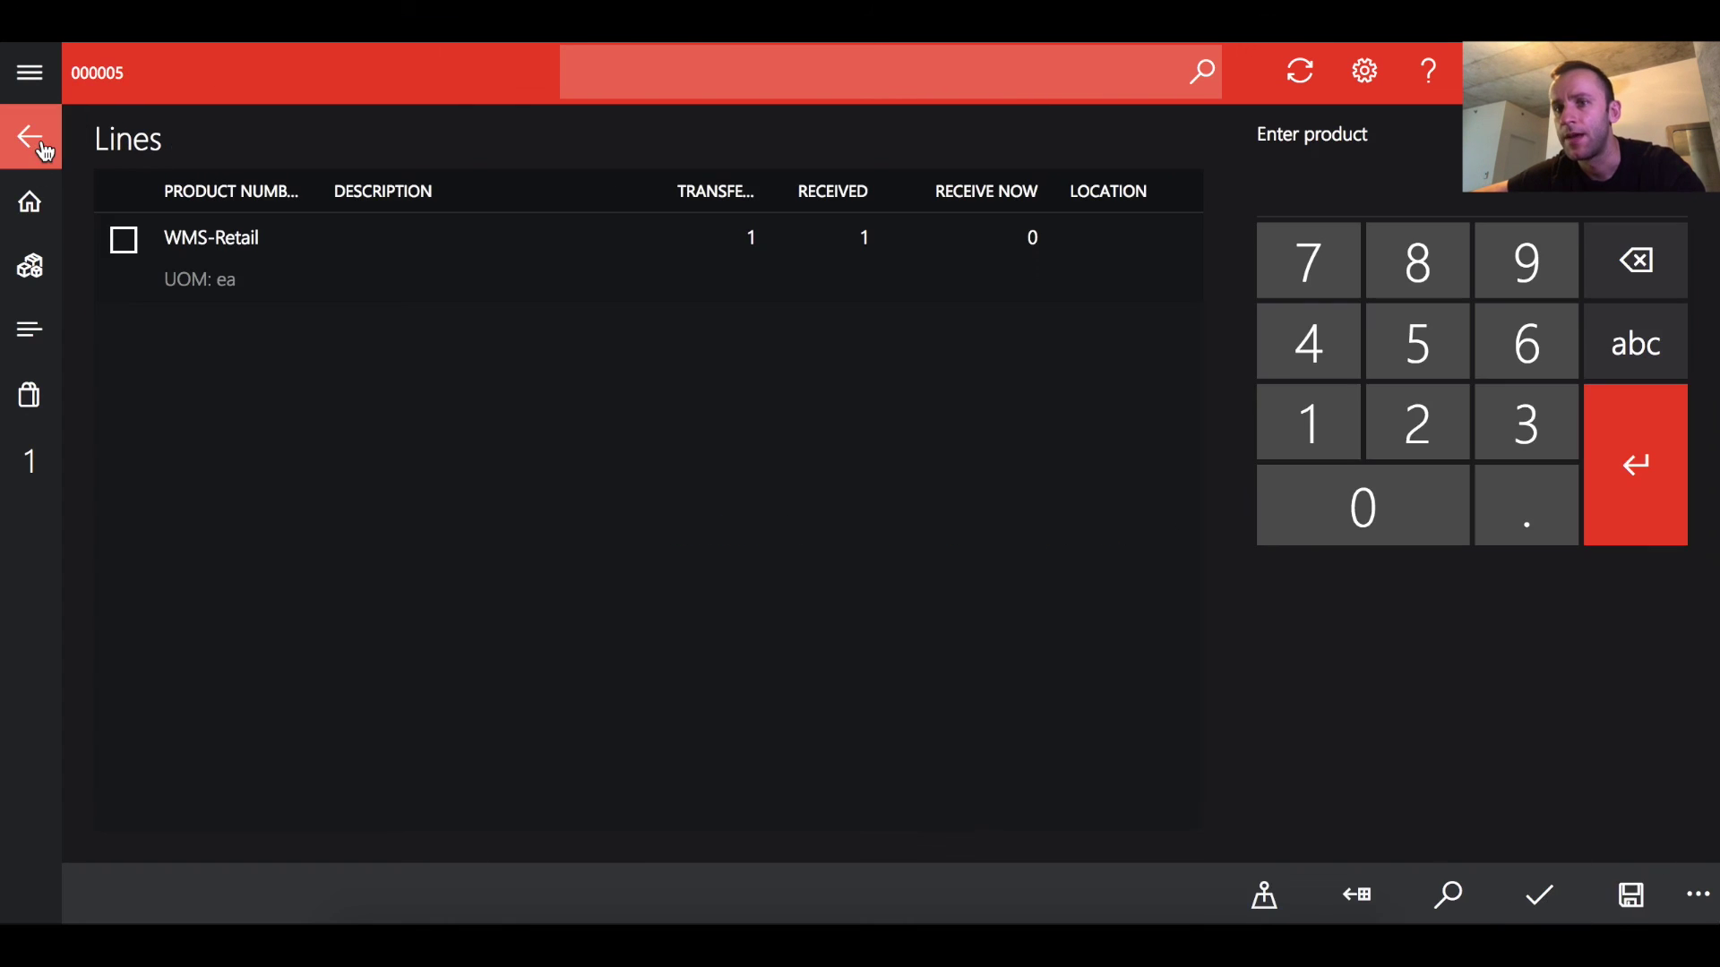